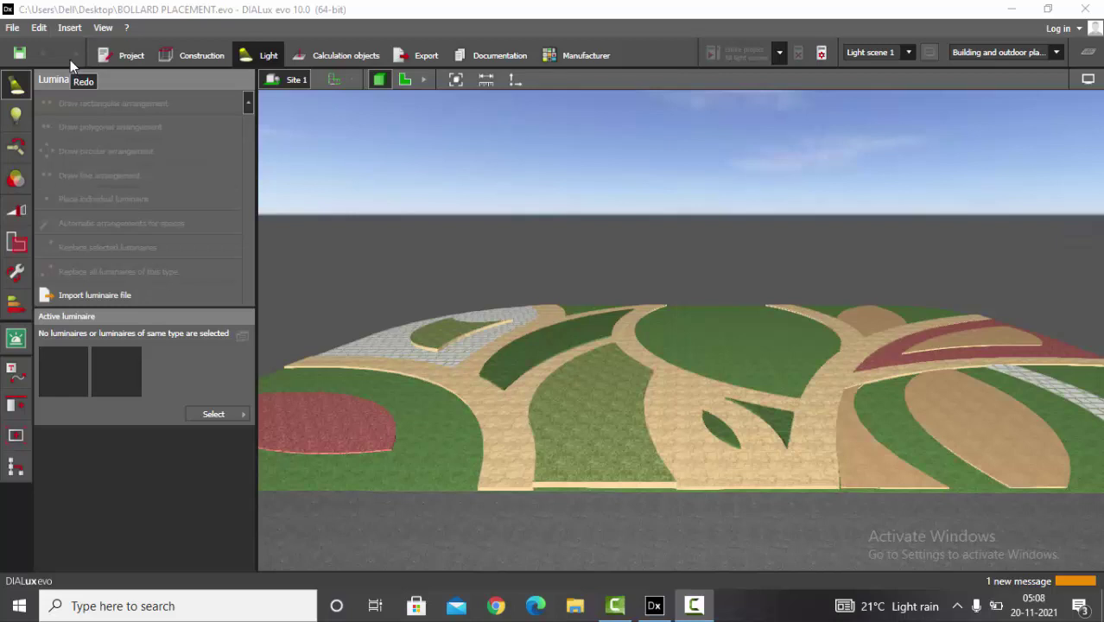
# - Tilt the 3D view onto the plaza and open the Construction tab's Furniture and objects tools
pyautogui.moveTo(753, 350); pyautogui.dragTo(690, 380)
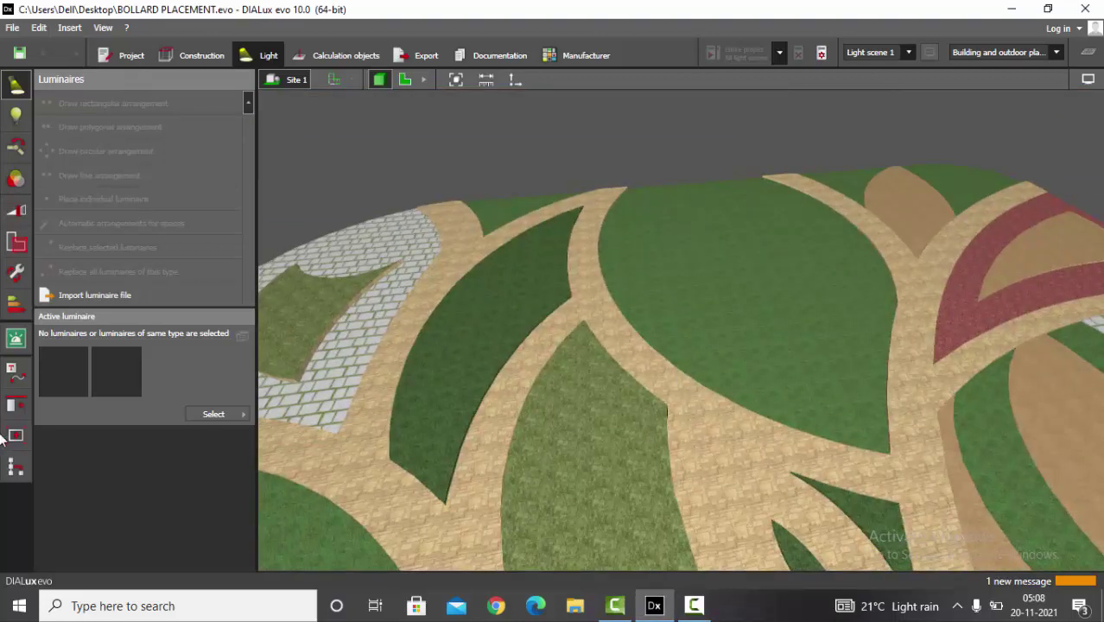
pyautogui.click(192, 56)
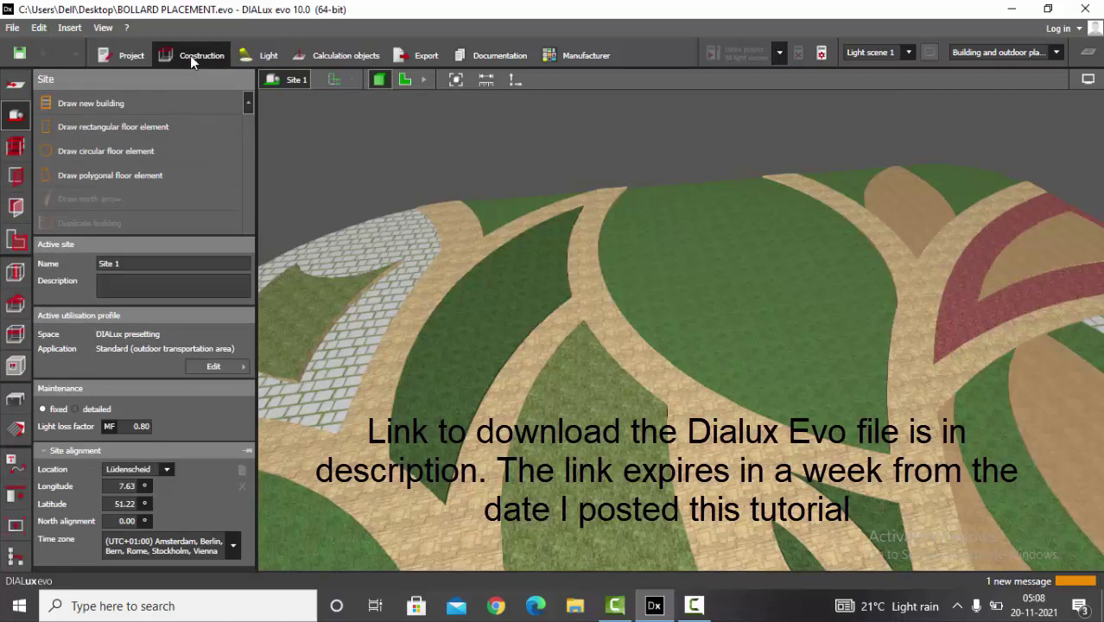
pyautogui.click(16, 398)
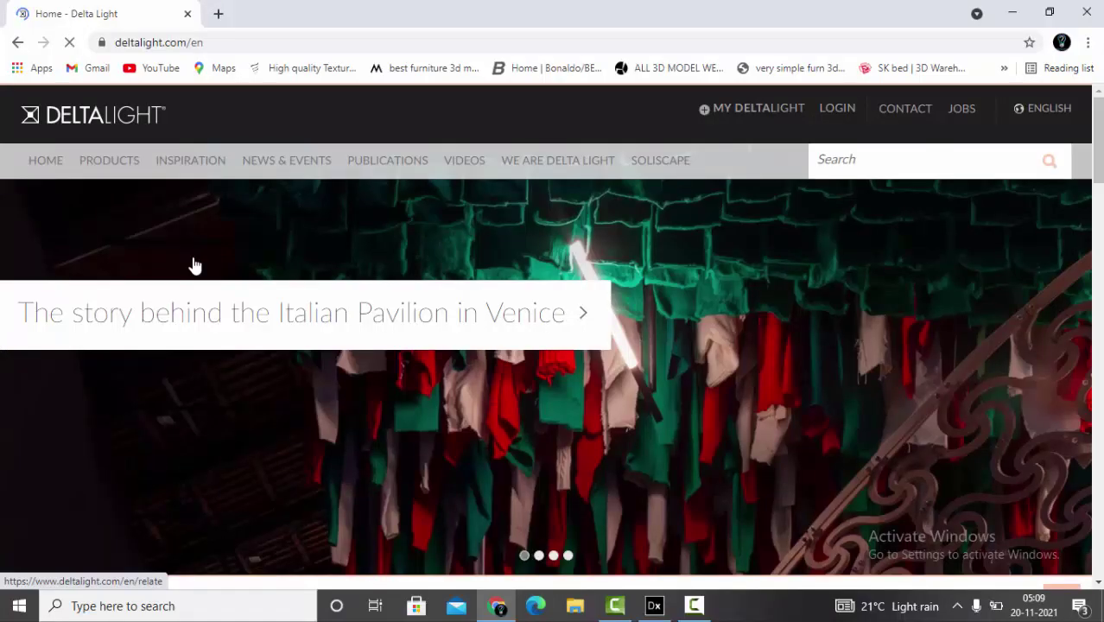
# - Browse the Delta Light products to the Exterior floor surface luminaires
pyautogui.click(110, 159)
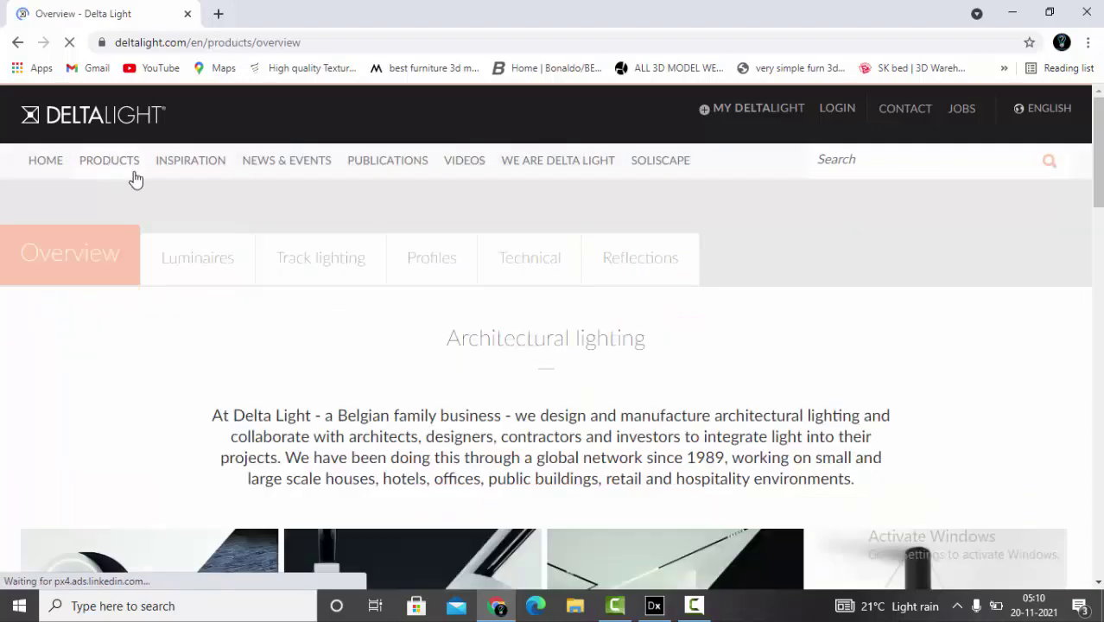
pyautogui.scroll(-3, 335, 358)
pyautogui.scroll(-3, 334, 358)
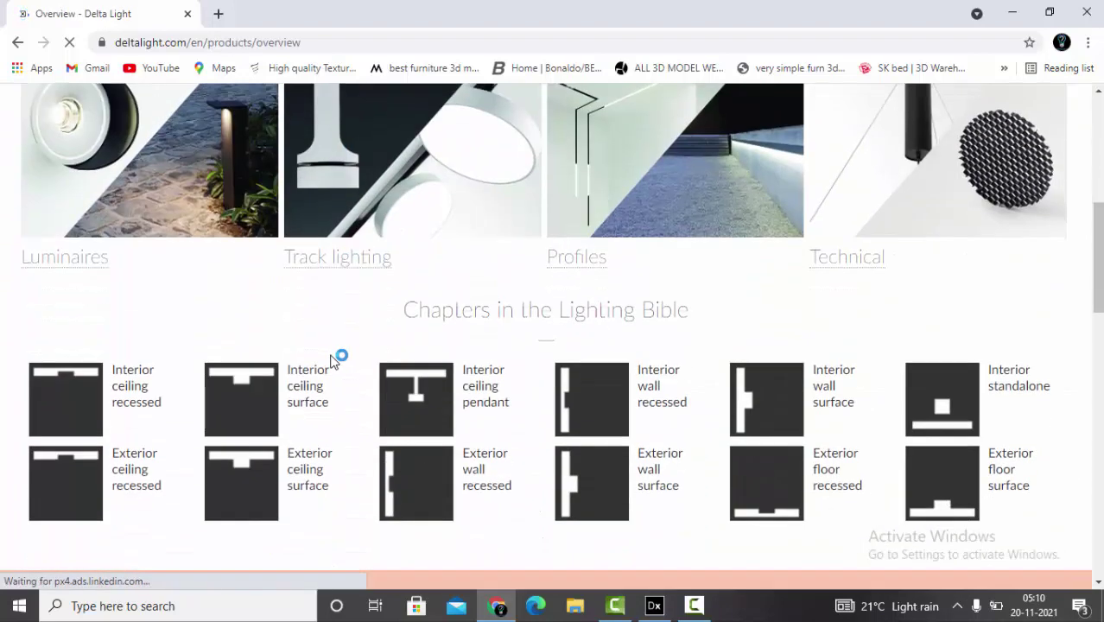
pyautogui.click(937, 501)
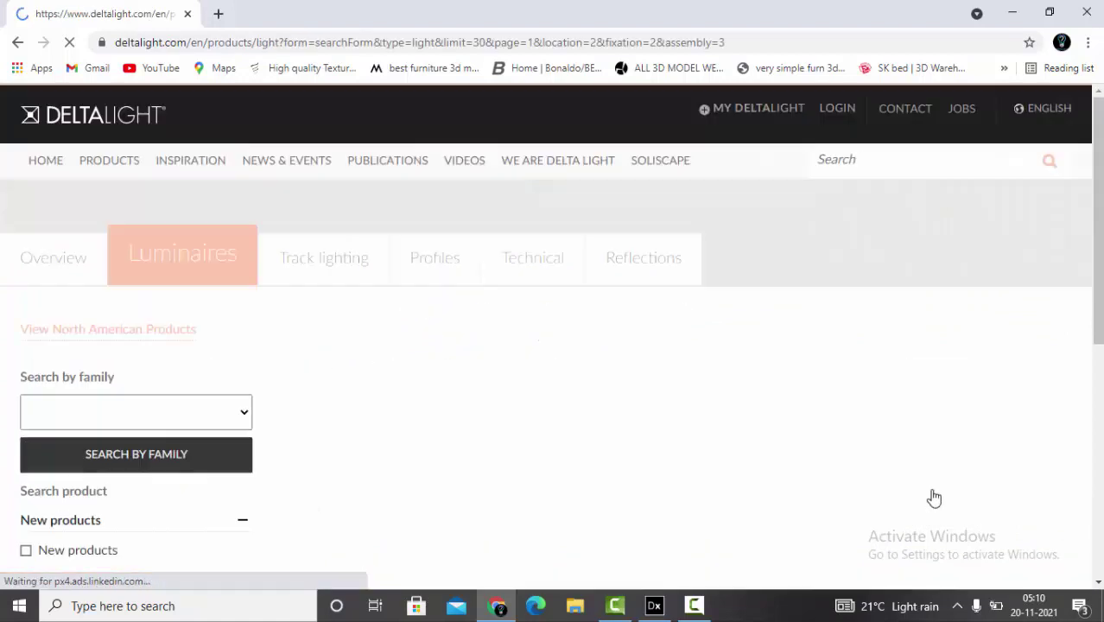
pyautogui.scroll(-5, 863, 302)
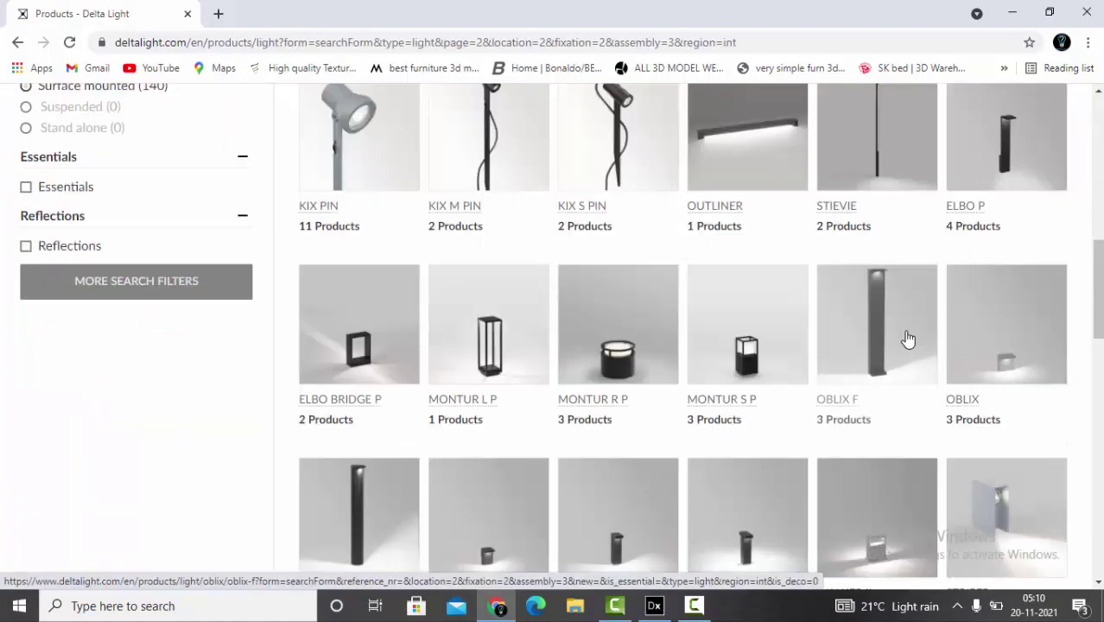
pyautogui.scroll(-4, 355, 414)
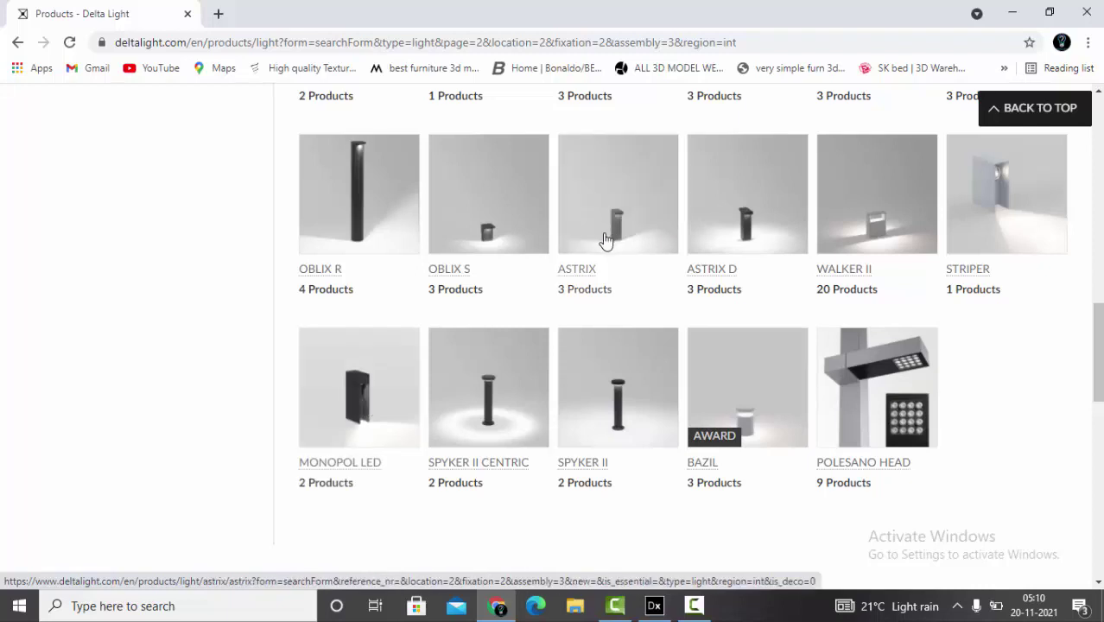
# - Open ASTRIX and MONOPOL LED in new tabs and view the enlarged ASTRIX photo
pyautogui.rightClick(582, 274)
pyautogui.click(639, 288)
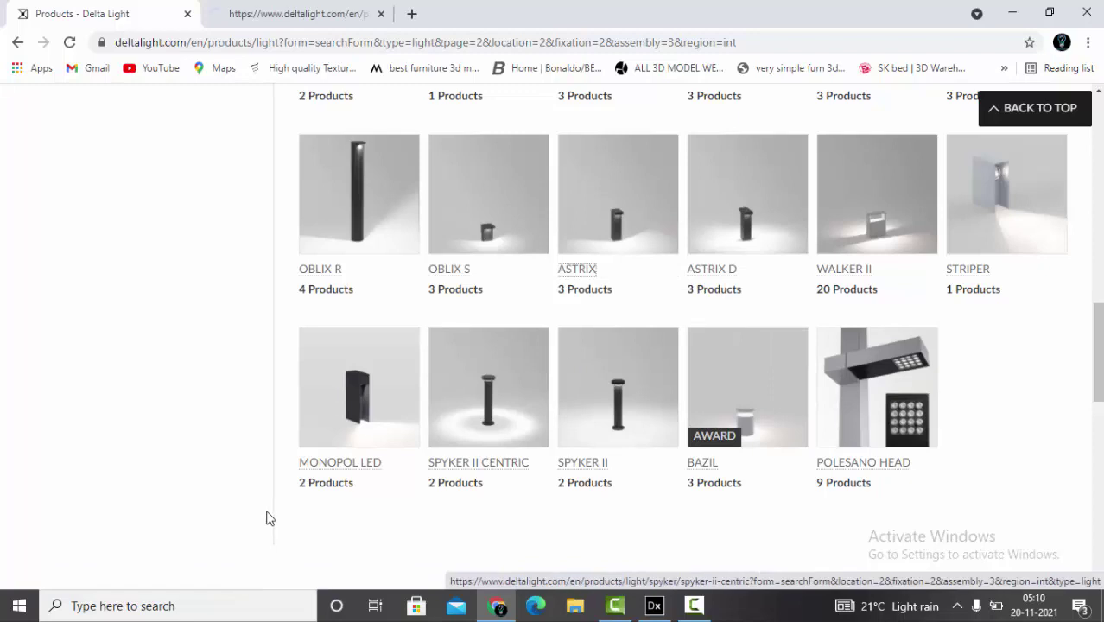
pyautogui.rightClick(338, 467)
pyautogui.click(401, 330)
pyautogui.hotkey('ctrl', 'Tab')
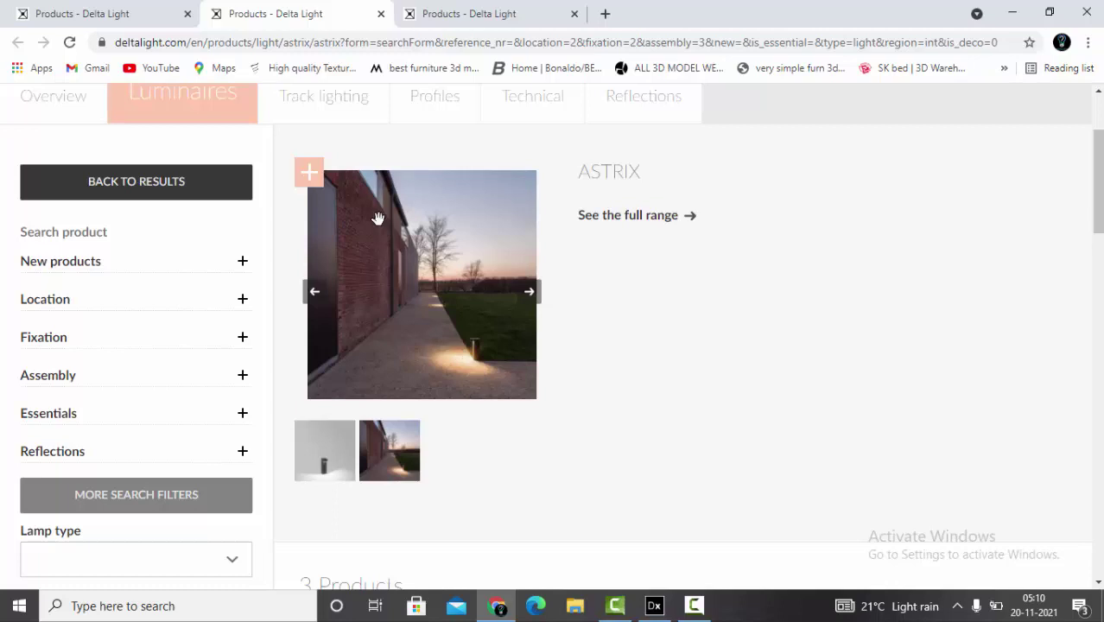
pyautogui.click(464, 371)
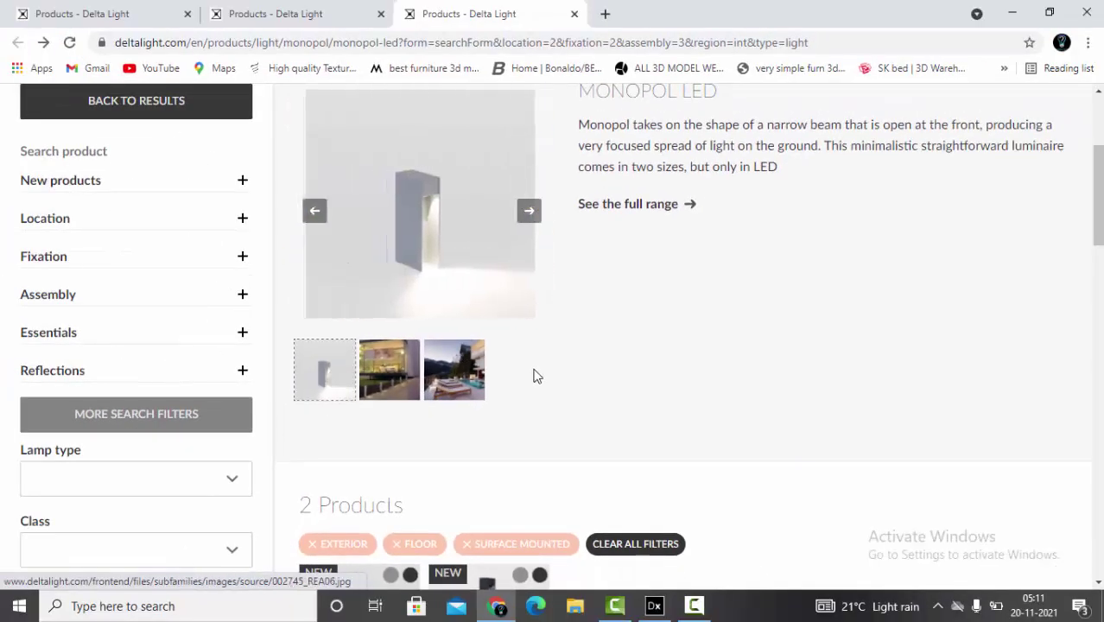
pyautogui.scroll(-3, 535, 375)
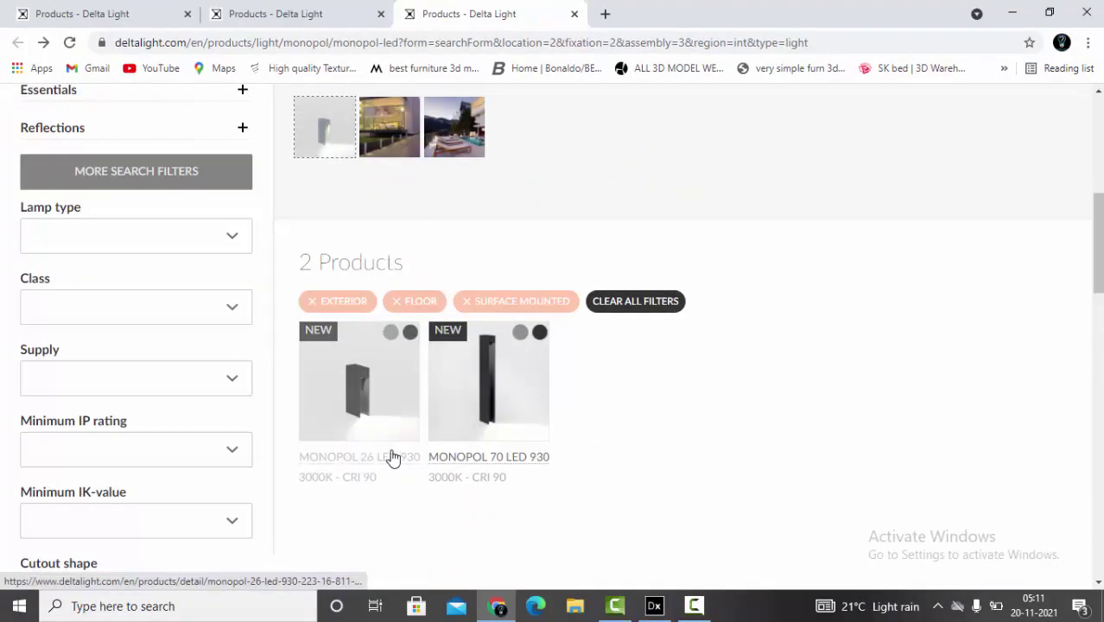
# - Open the MONOPOL 70 LED 930 product page and look over its details
pyautogui.click(509, 390)
pyautogui.scroll(-4, 895, 374)
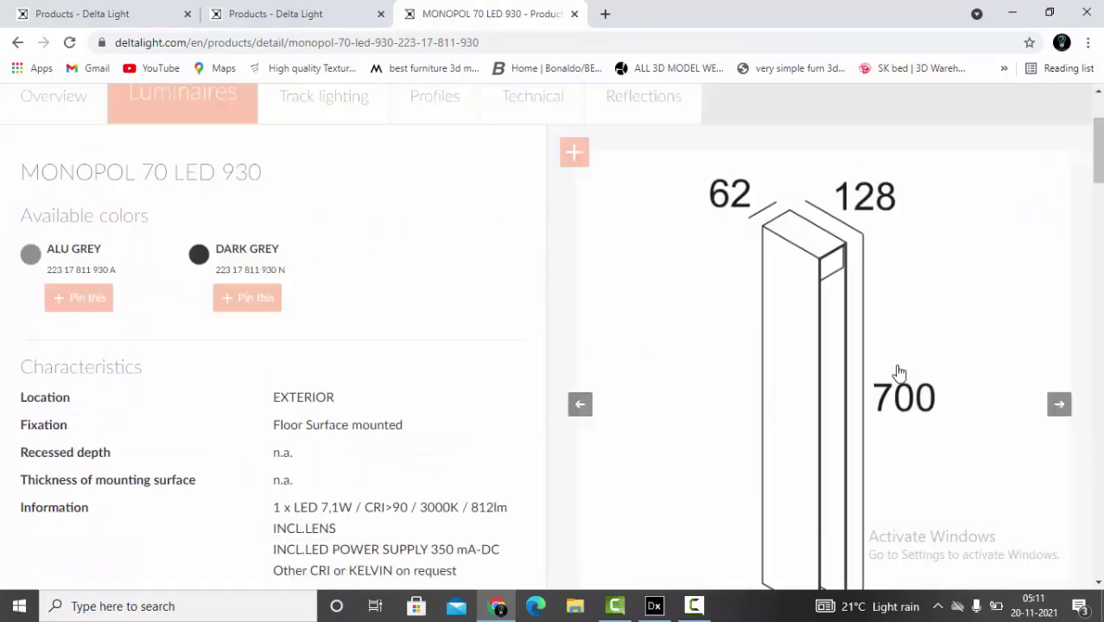
pyautogui.scroll(1, 895, 374)
pyautogui.scroll(1, 896, 374)
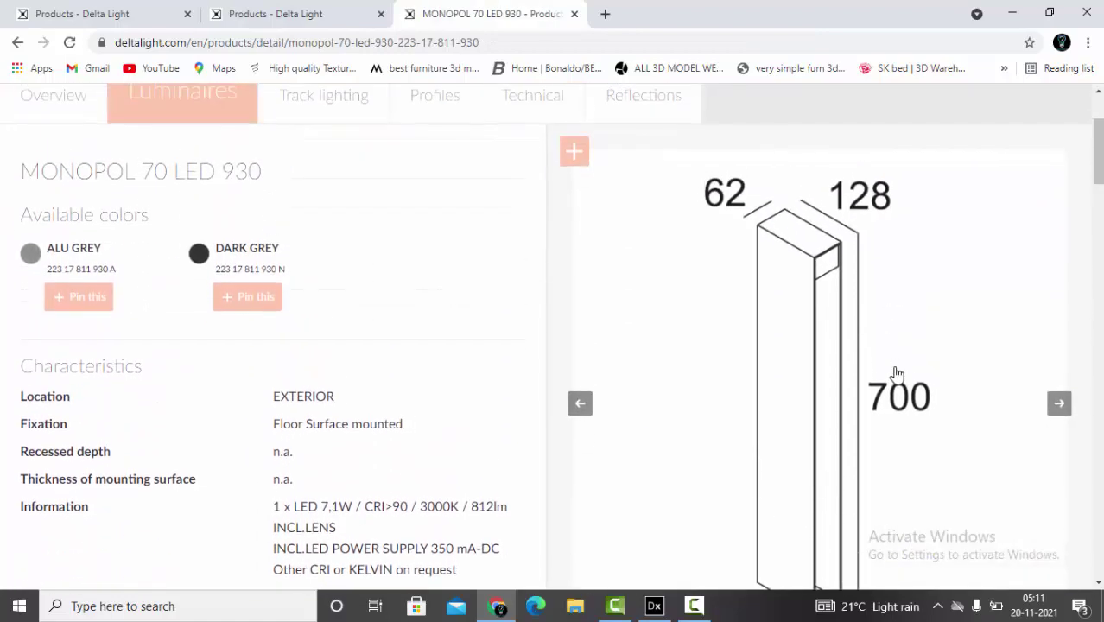
pyautogui.scroll(-5, 897, 374)
pyautogui.scroll(-3, 646, 343)
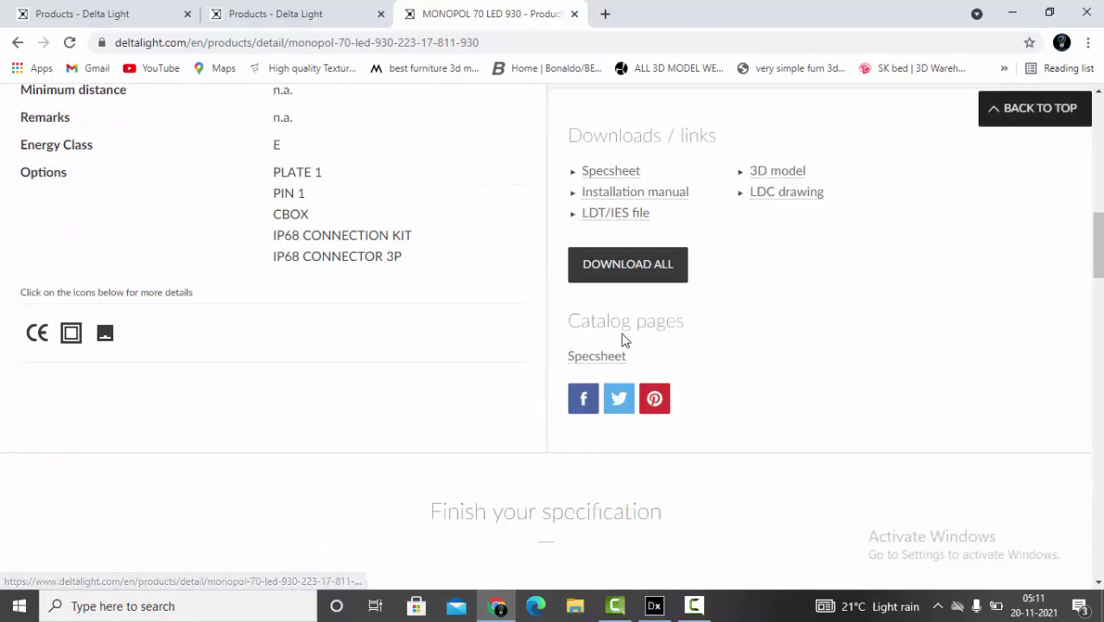
# - Request the LDT/IES file download by submitting your e-mail address
pyautogui.click(628, 220)
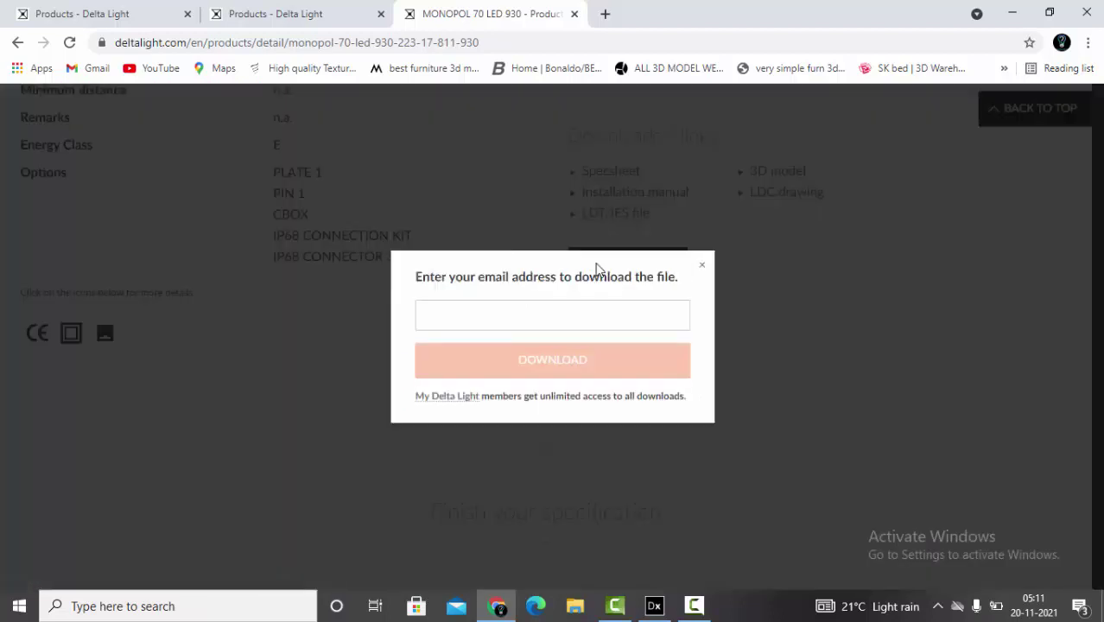
pyautogui.click(563, 315)
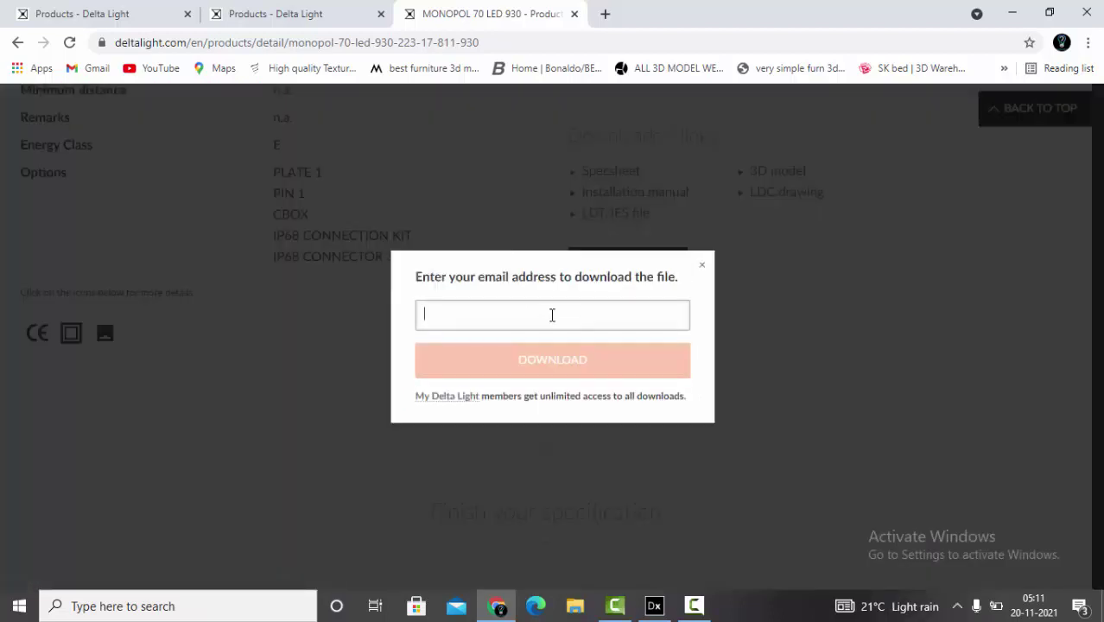
pyautogui.write('sum')
pyautogui.press('BackSpace')
pyautogui.press('BackSpace')
pyautogui.press('Return')
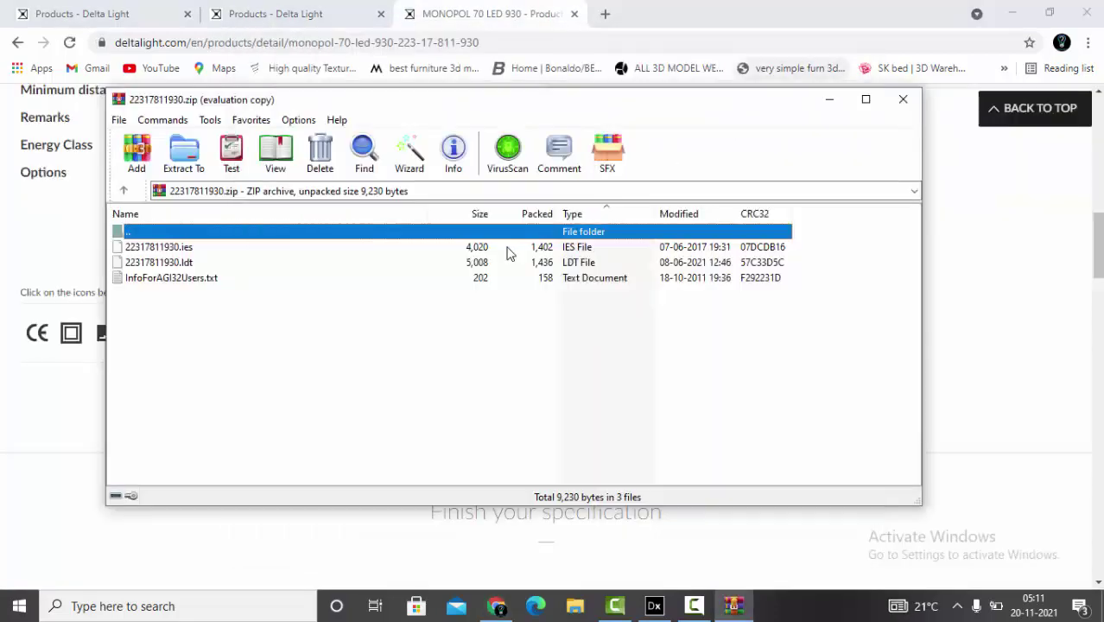
# - Extract 22317811930.ies from the zip, then return to DIALux evo in 2D plan view
pyautogui.click(170, 249)
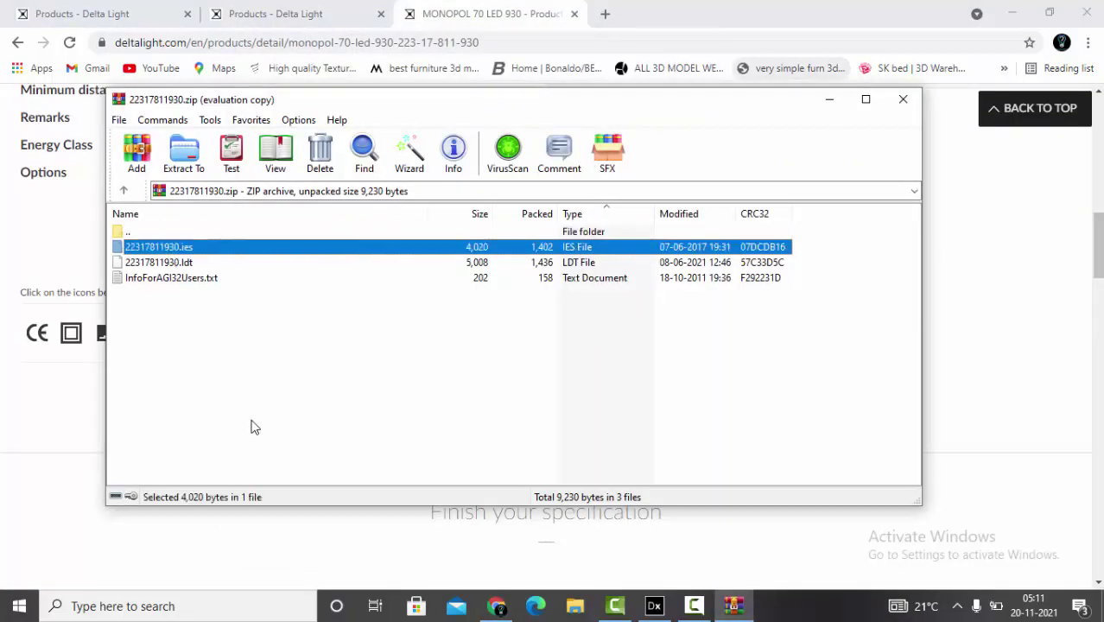
pyautogui.press('super+d')
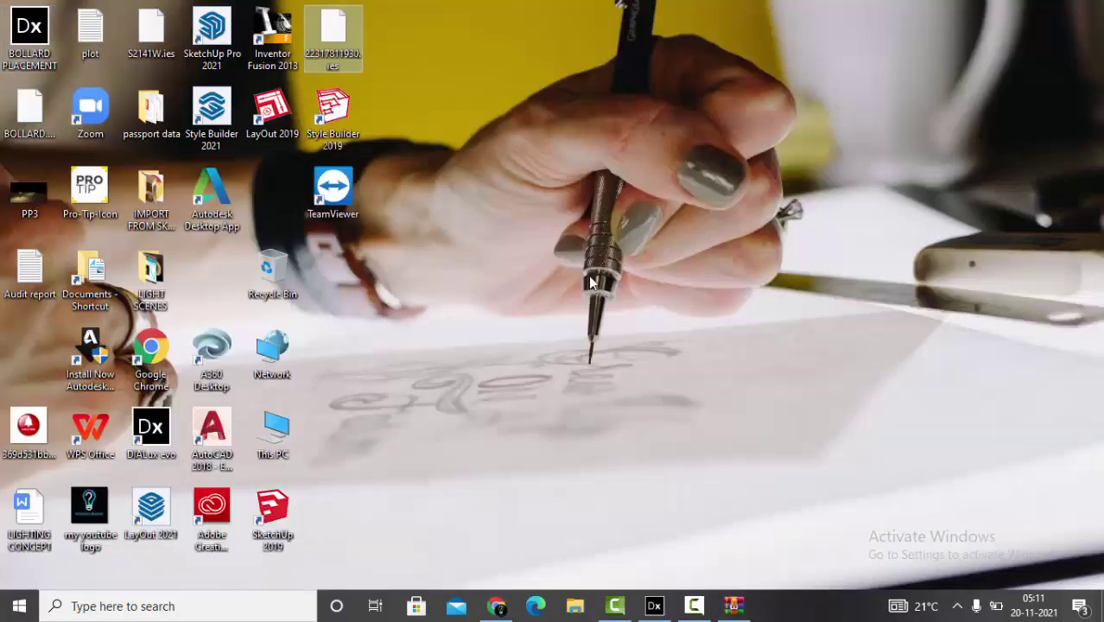
pyautogui.click(654, 605)
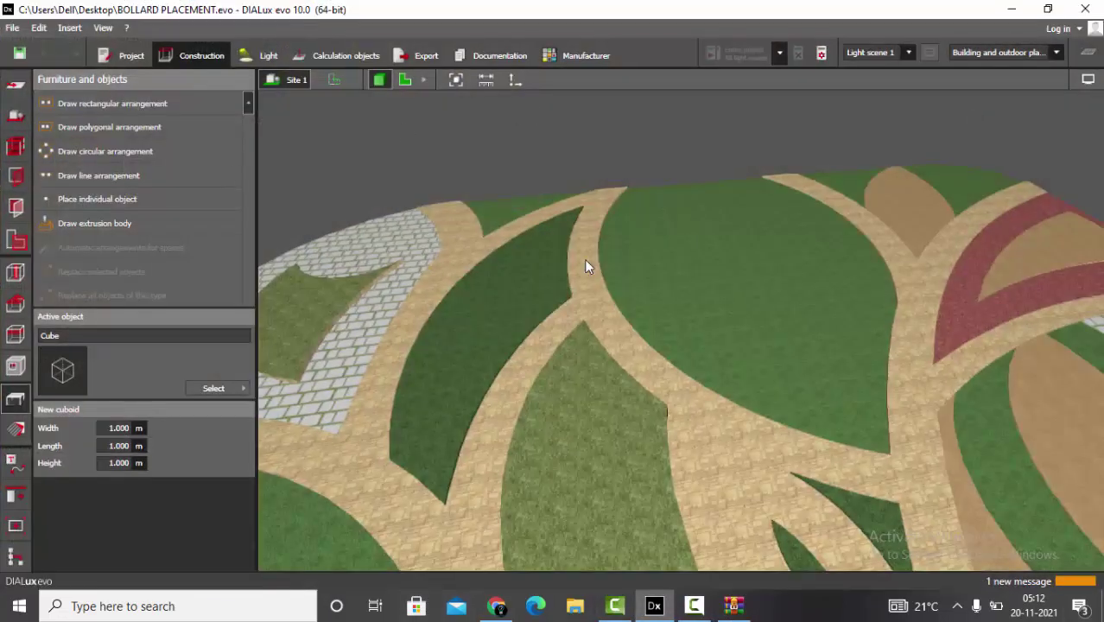
pyautogui.press('F3')
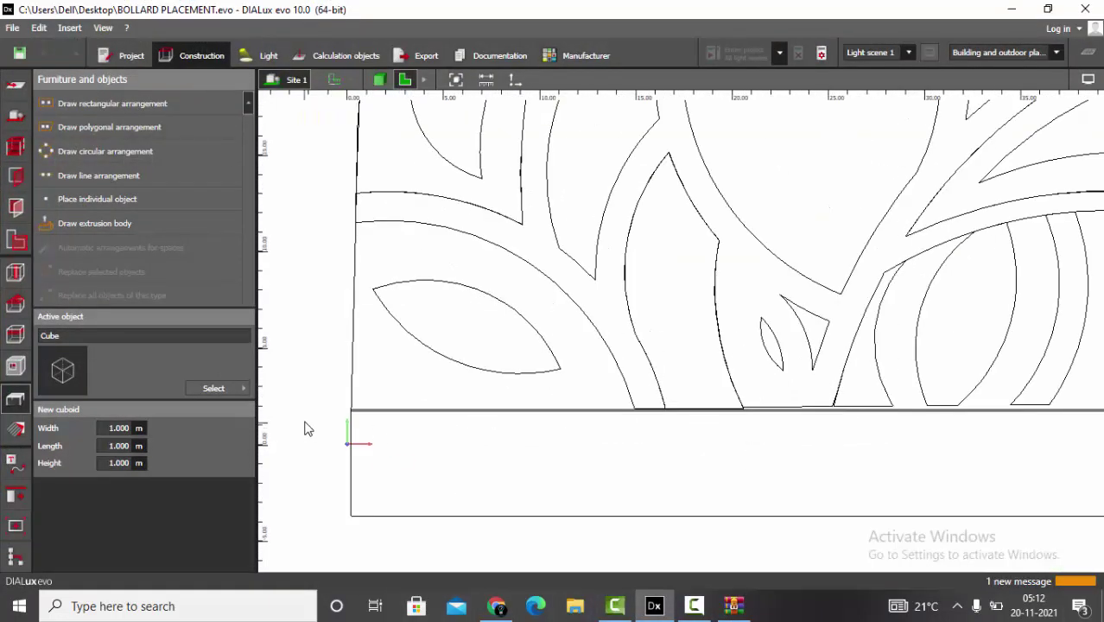
# - Scroll the MONOPOL 70 page to its 62 × 128 × 700 dimension drawing
pyautogui.click(497, 605)
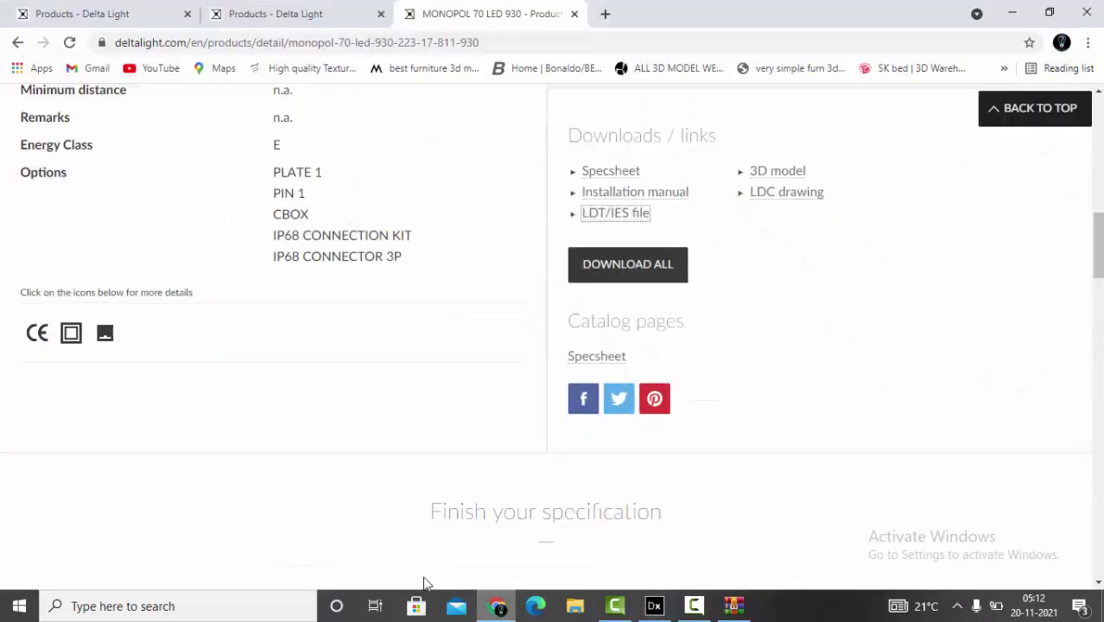
pyautogui.scroll(10, 431, 332)
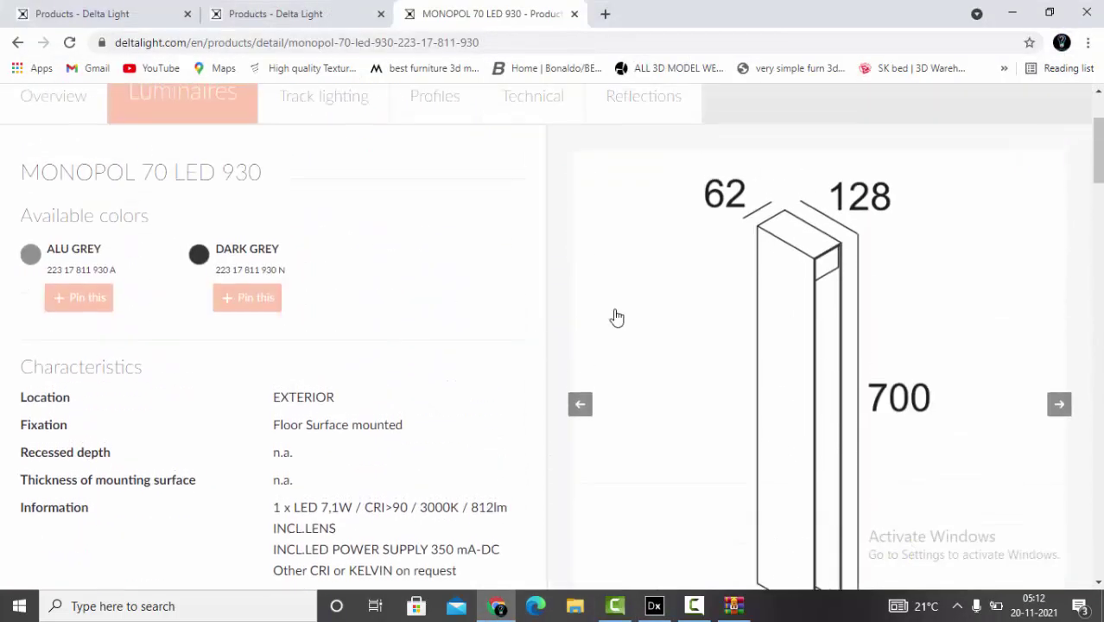
pyautogui.scroll(-3, 795, 295)
pyautogui.scroll(1, 885, 294)
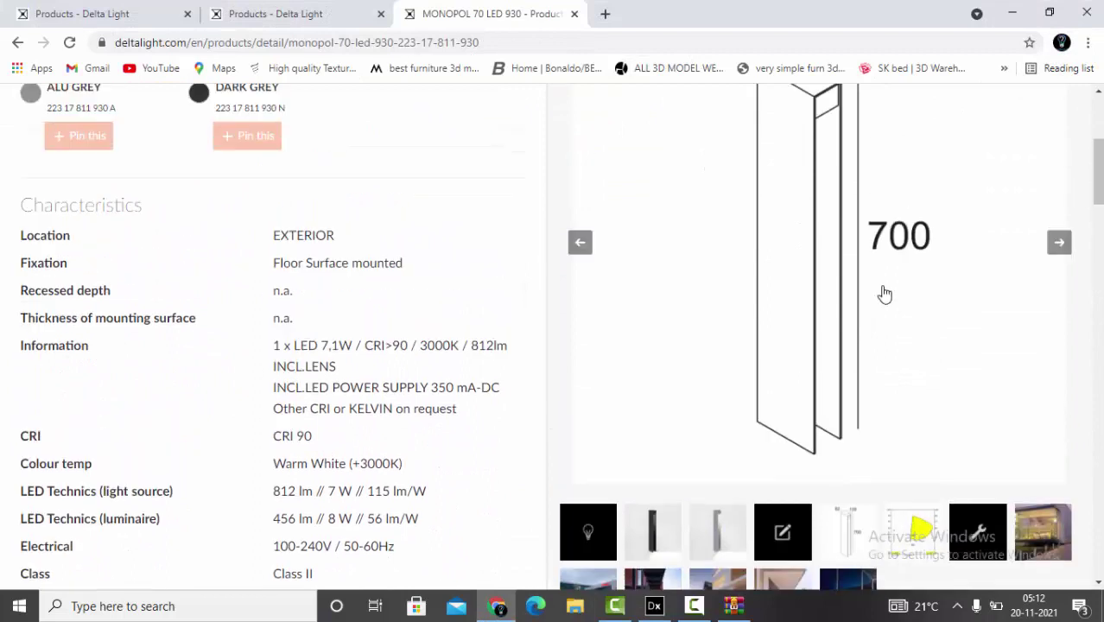
pyautogui.scroll(3, 884, 295)
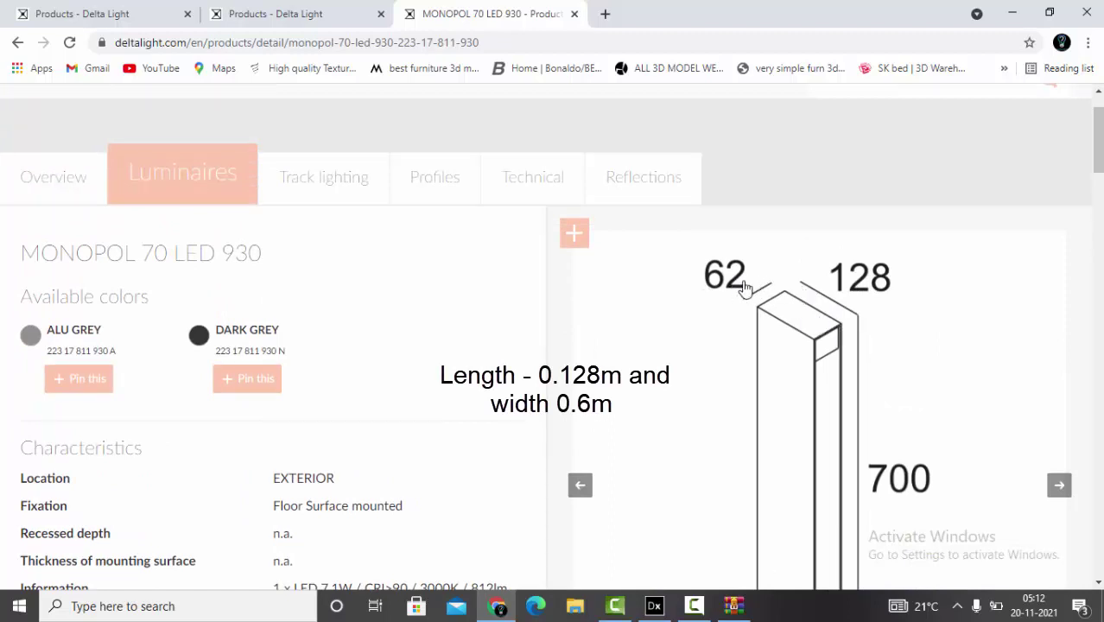
# - Set the cuboid height to 0.7 m and place it on the site
pyautogui.click(653, 605)
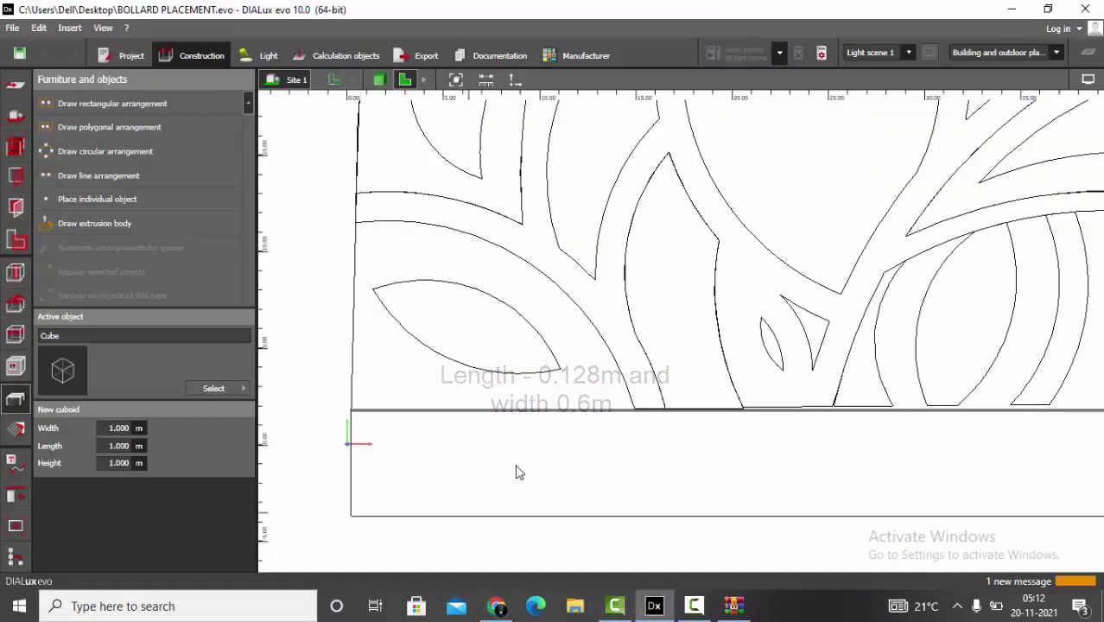
pyautogui.scroll(-2, 302, 337)
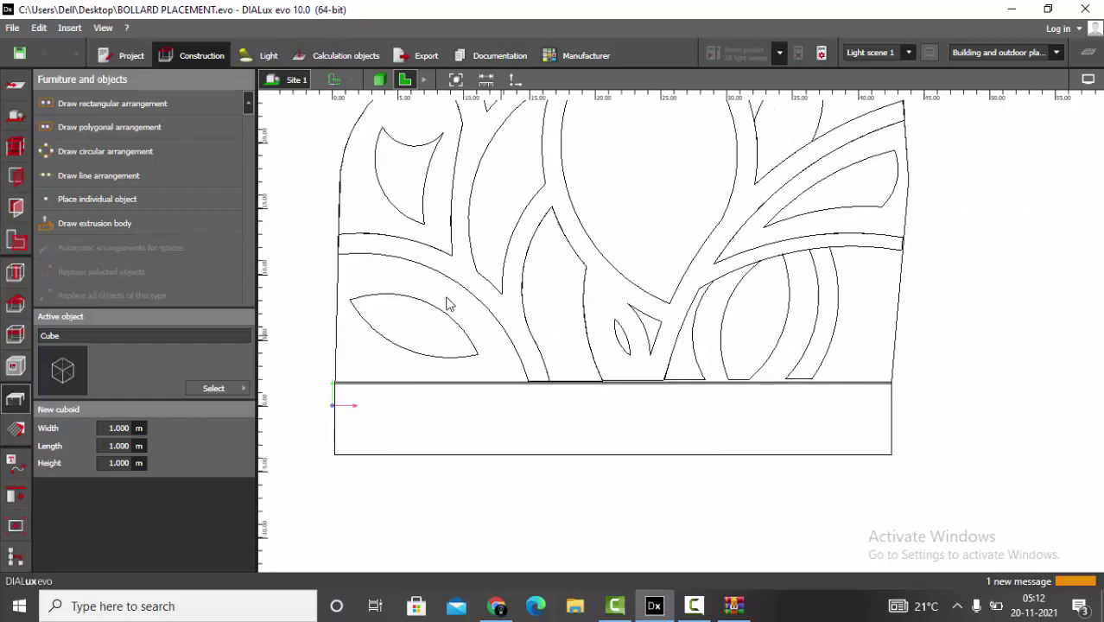
pyautogui.scroll(2, 274, 406)
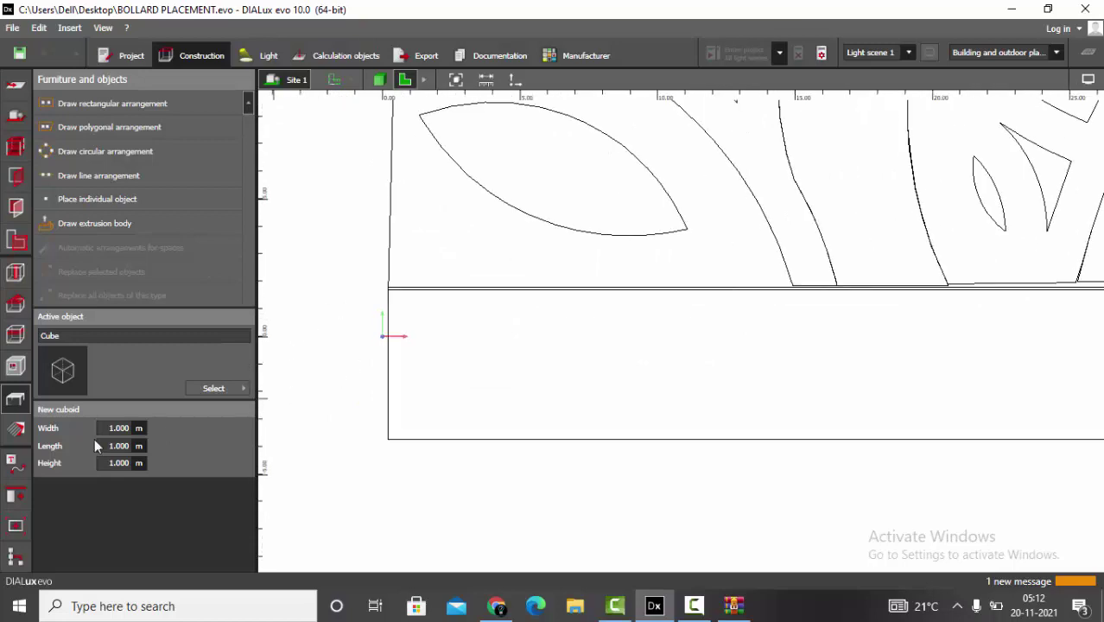
pyautogui.moveTo(485, 615)
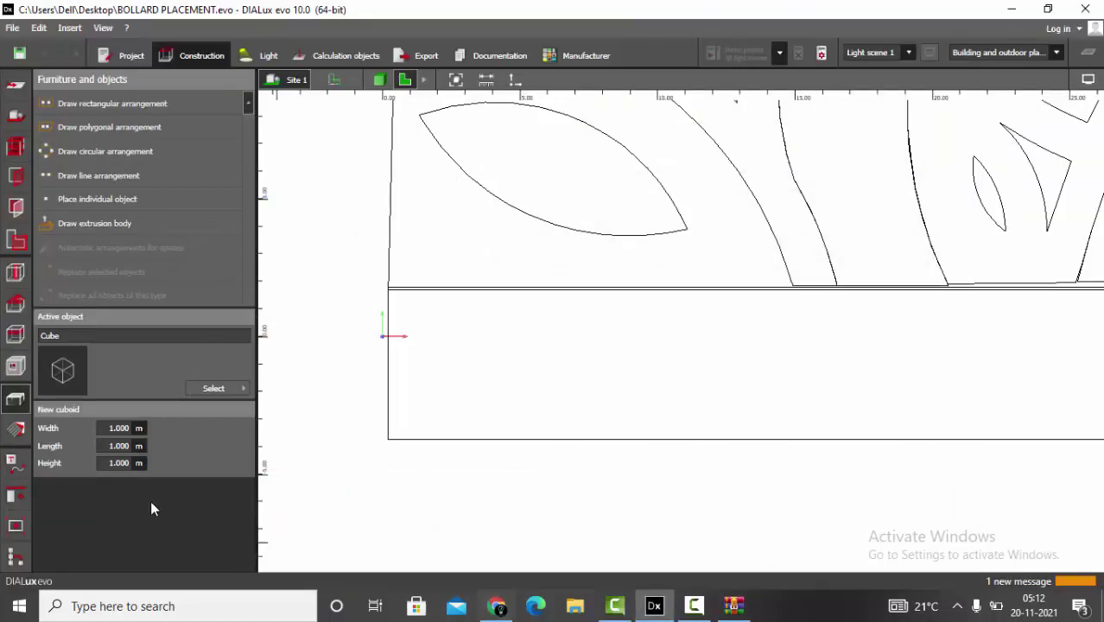
pyautogui.click(121, 464)
pyautogui.write('0.7')
pyautogui.press('Return')
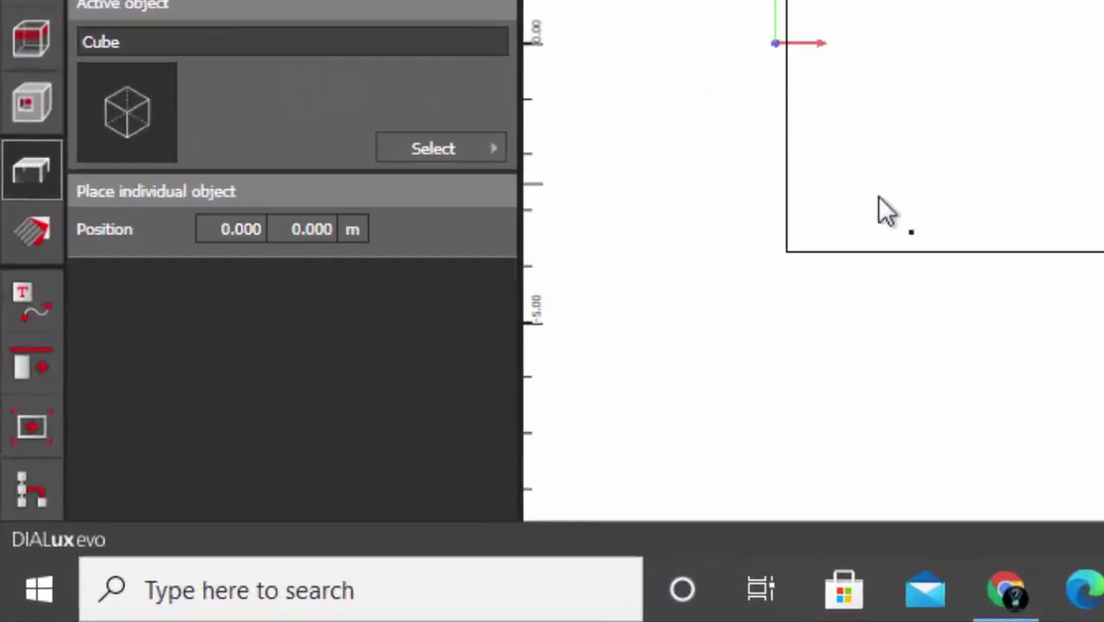
pyautogui.click(879, 197)
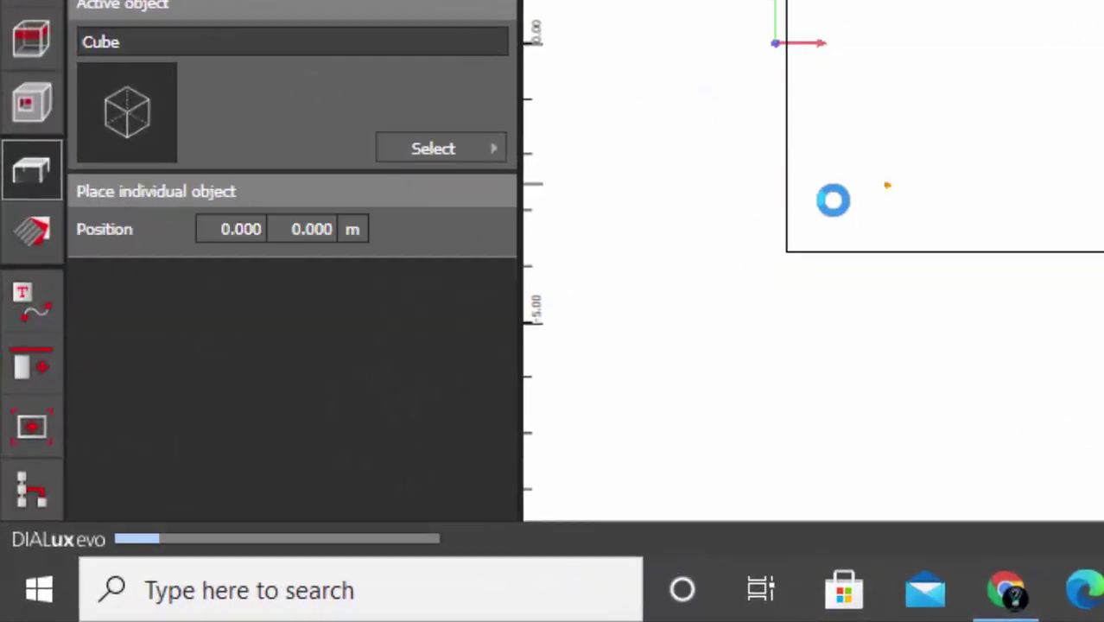
# - Set Cube 20's Size X to 0.060 m and Size Y to 0.128 m, then deselect it
pyautogui.scroll(5, 879, 214)
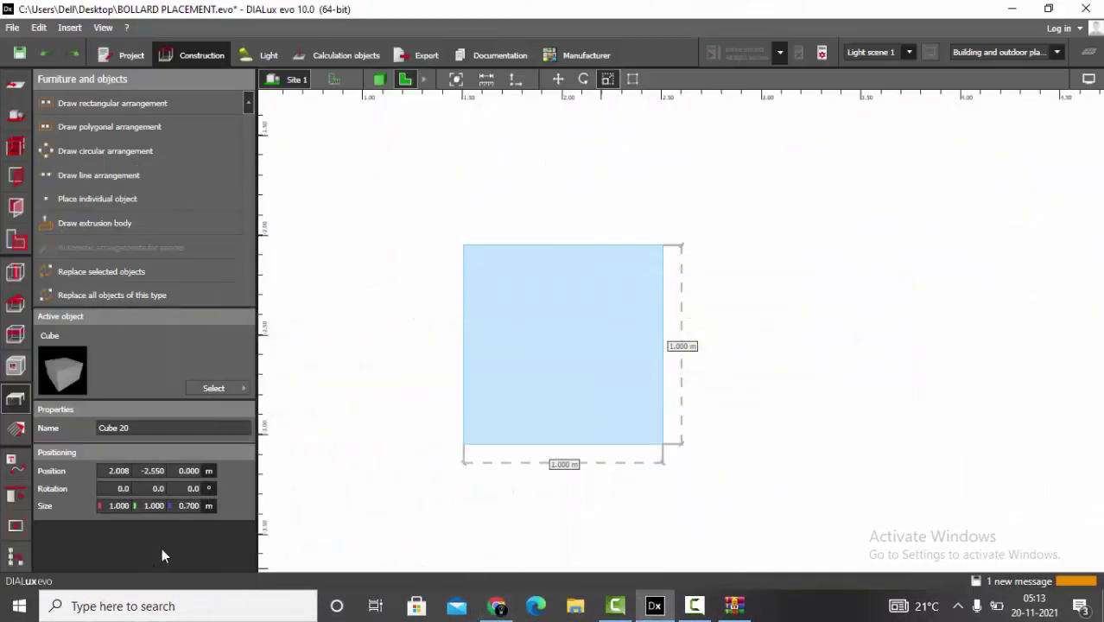
pyautogui.click(112, 508)
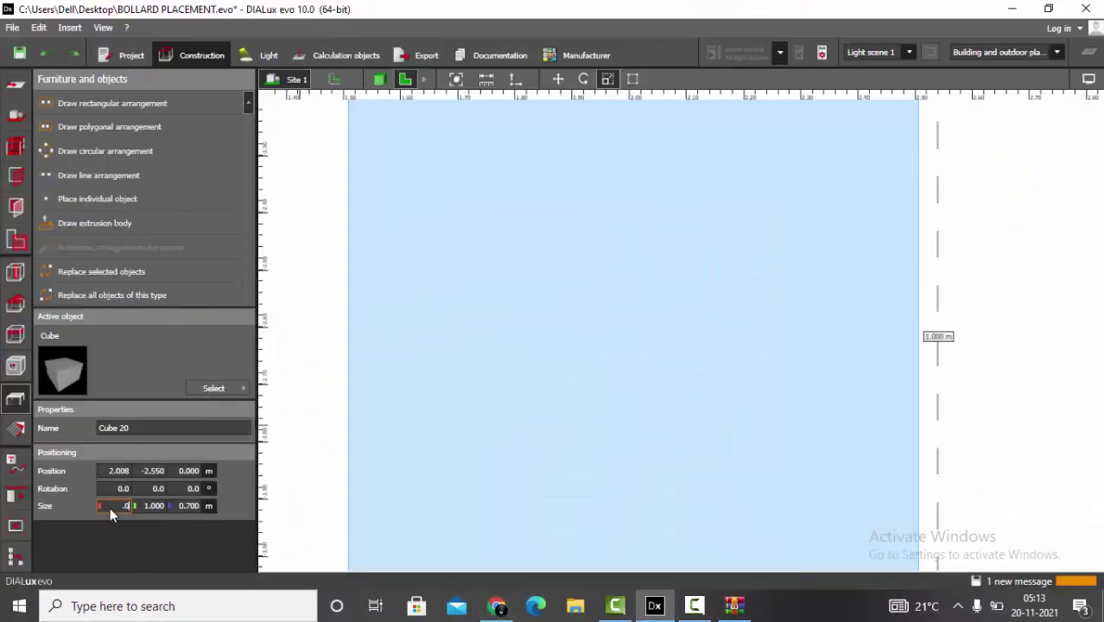
pyautogui.press('Return')
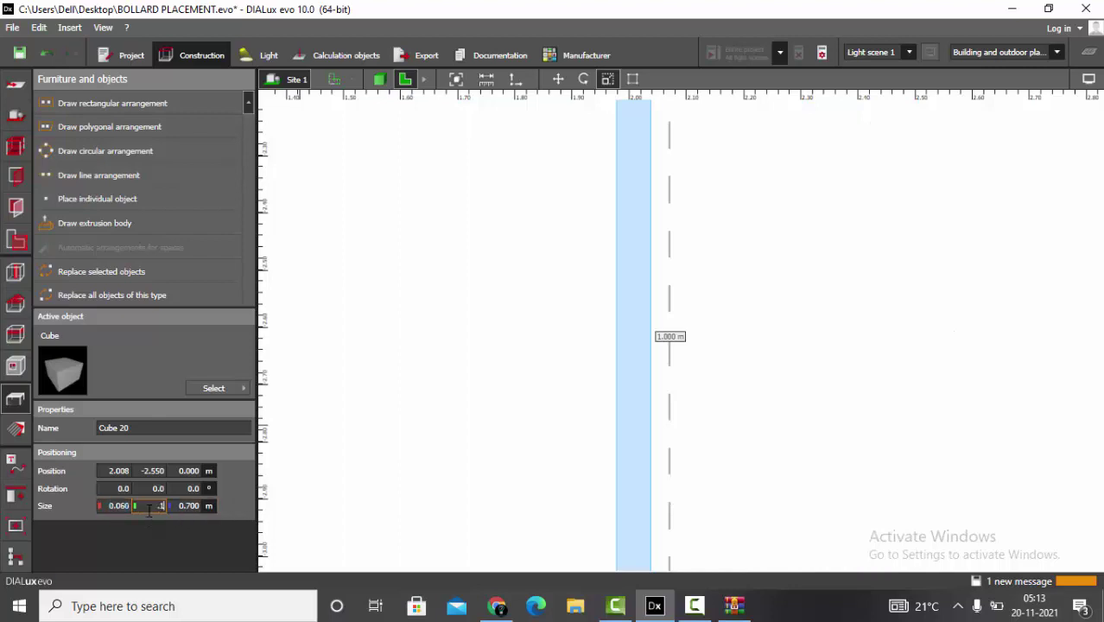
pyautogui.click(149, 508)
pyautogui.write('.128')
pyautogui.press('Return')
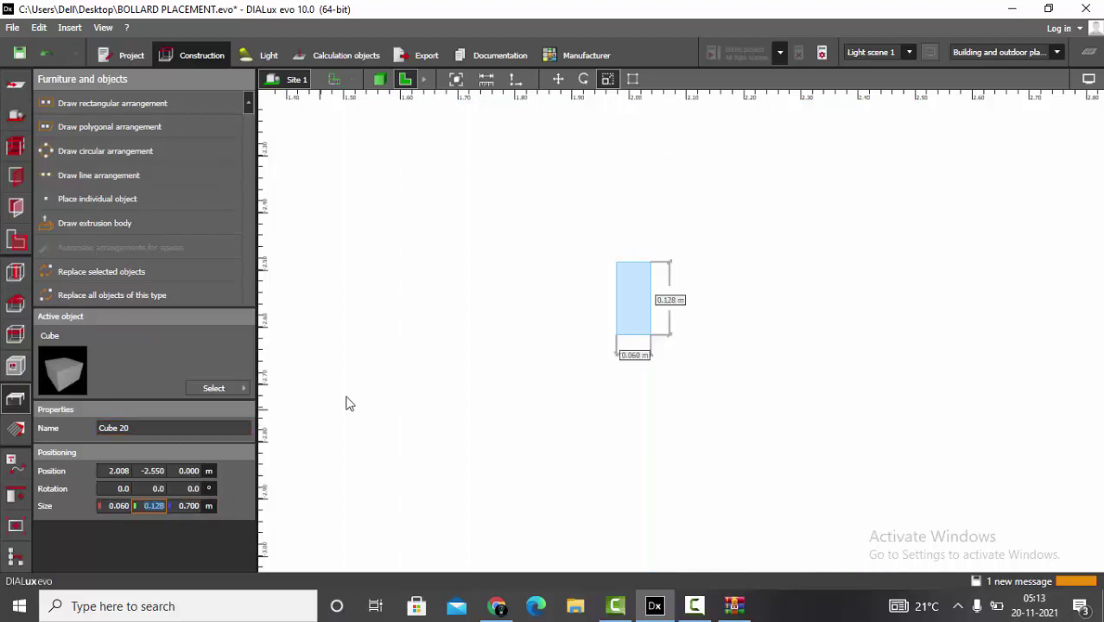
pyautogui.scroll(2, 537, 340)
pyautogui.click(536, 343)
# - Scroll the MONOPOL 70 LED 930 page to its 62 × 128 × 700 dimension drawing
pyautogui.hotkey('alt', 'Tab')
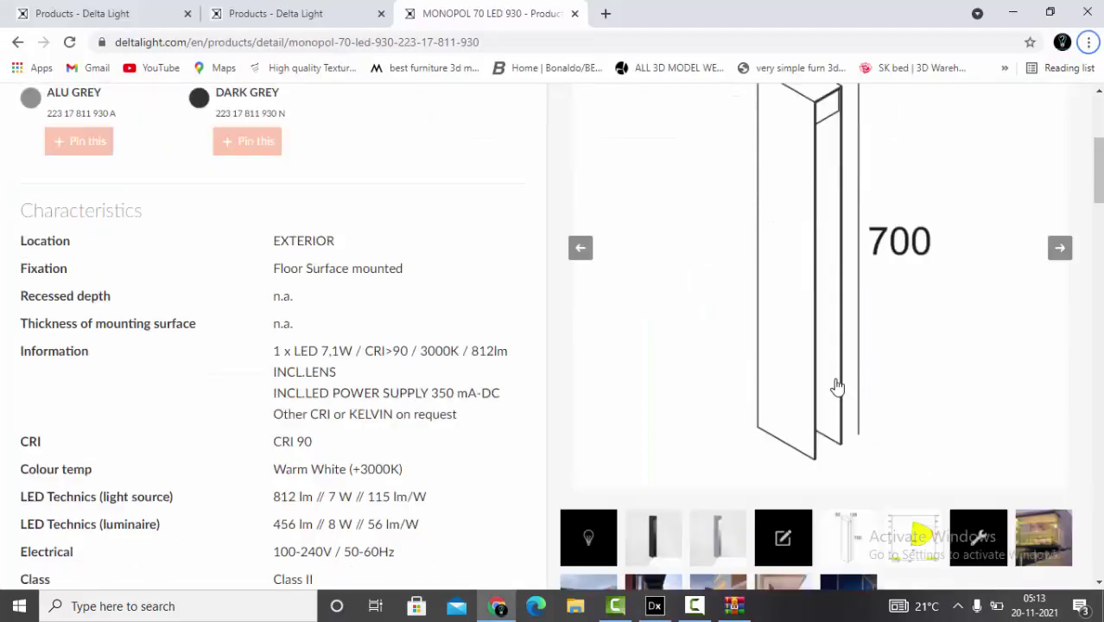
pyautogui.scroll(1, 783, 387)
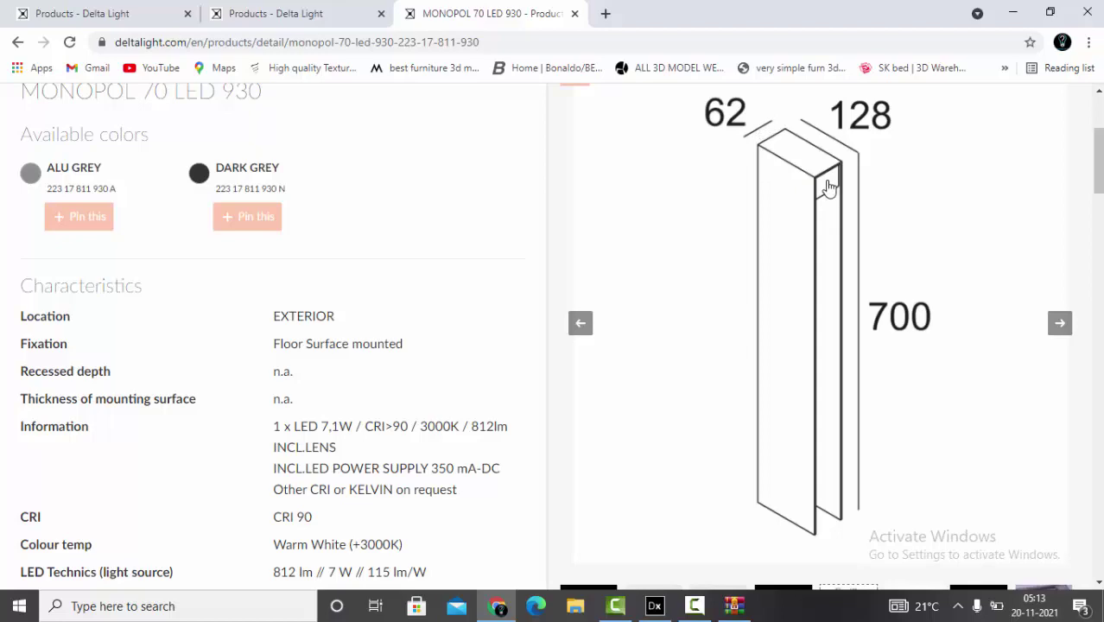
# - Zoom and orbit the 3D view in close on the 0.700 m Cube 20 bollard, then deselect it
pyautogui.hotkey('alt', 'Tab')
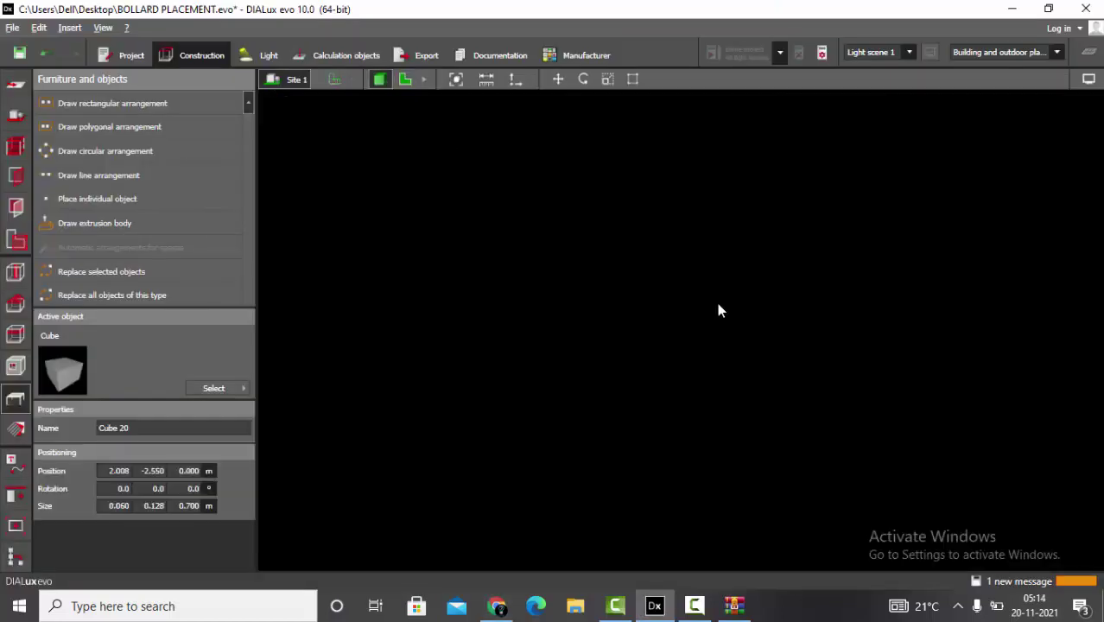
pyautogui.scroll(-10, 691, 276)
pyautogui.moveTo(671, 244); pyautogui.dragTo(396, 399, button='right')
pyautogui.scroll(5, 326, 447)
pyautogui.moveTo(326, 447); pyautogui.dragTo(672, 485, button='right')
pyautogui.scroll(3, 672, 486)
pyautogui.press('Escape')
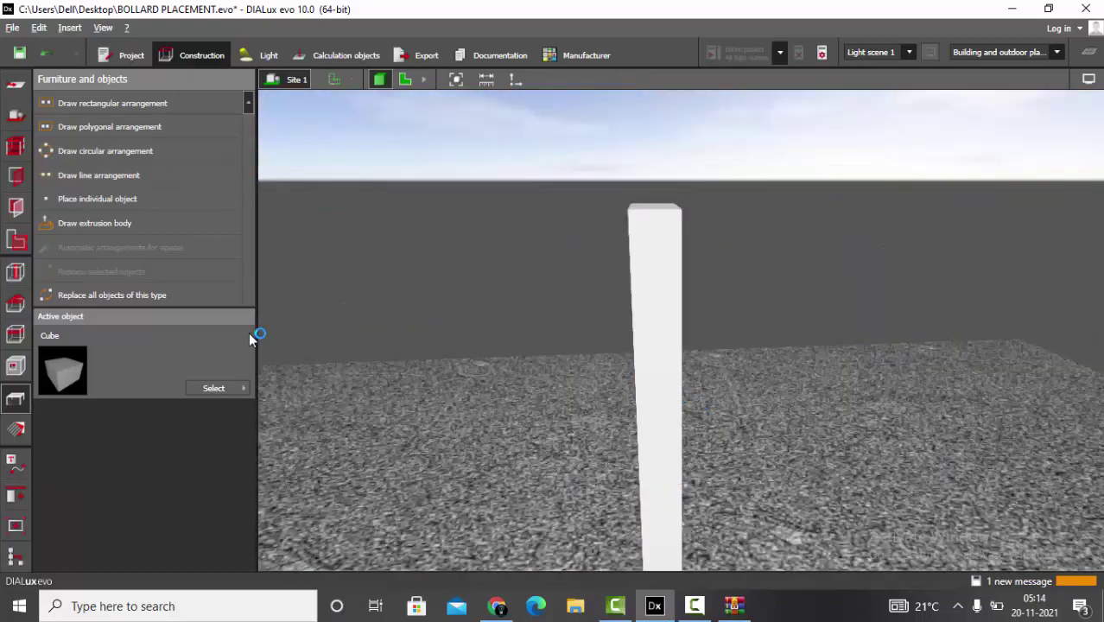
# - In plan view, select the bollard and use Move to create Cube 21
pyautogui.click(405, 78)
pyautogui.click(682, 323)
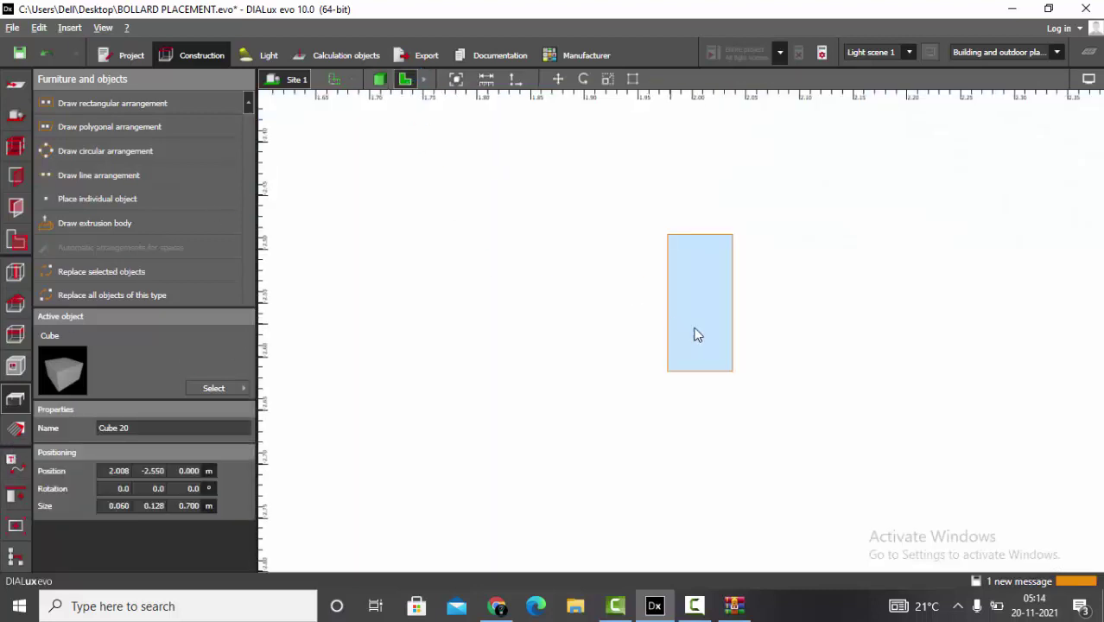
pyautogui.click(558, 78)
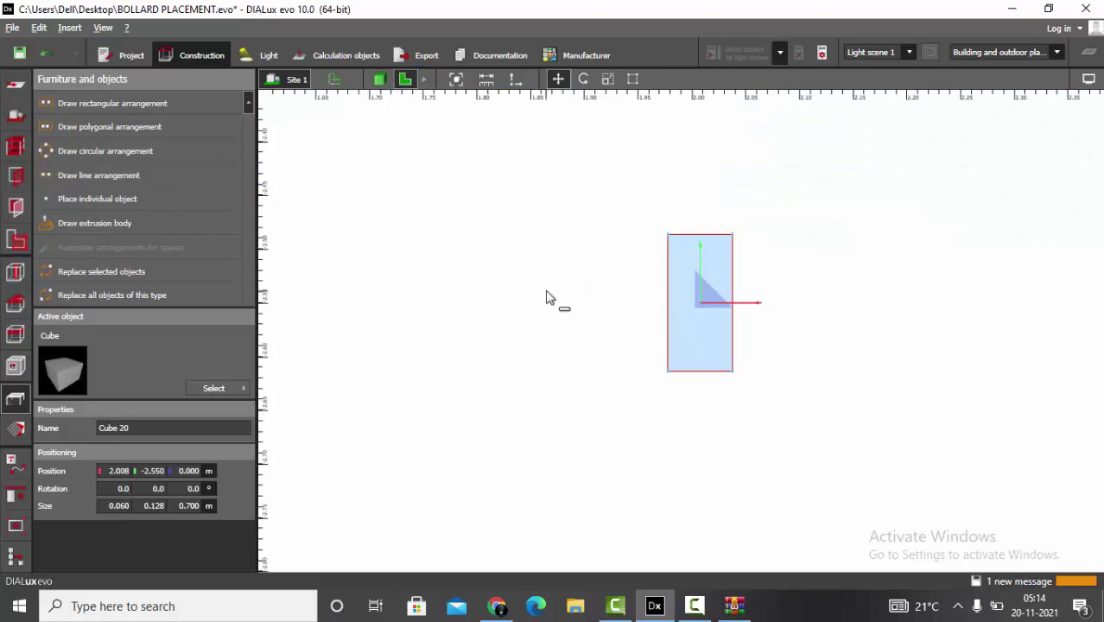
pyautogui.scroll(3, 611, 353)
# - Set Cube 21's size to 0.058 × 0.127 × 0.06 m, checking the Delta Light page
pyautogui.click(105, 509)
pyautogui.doubleClick(104, 509)
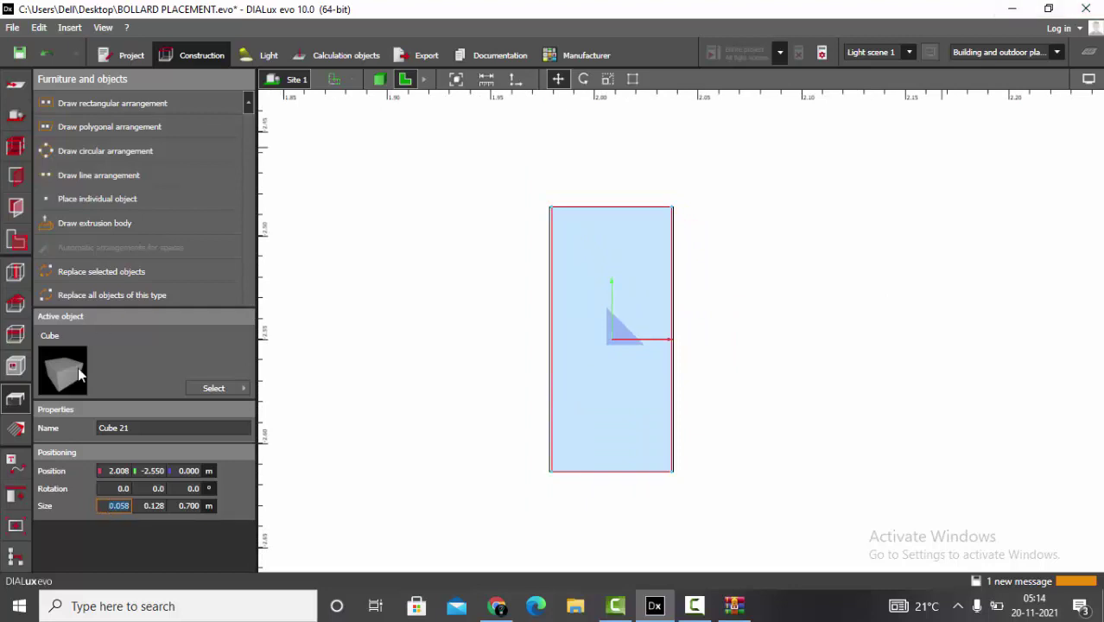
pyautogui.press('Tab')
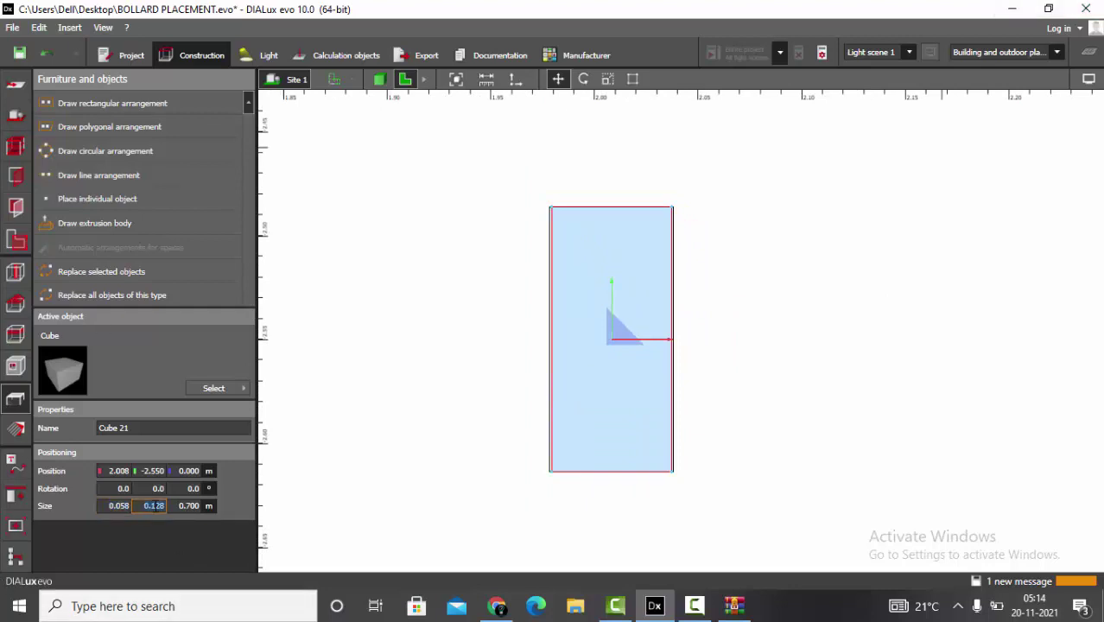
pyautogui.write('0.127')
pyautogui.press('Return')
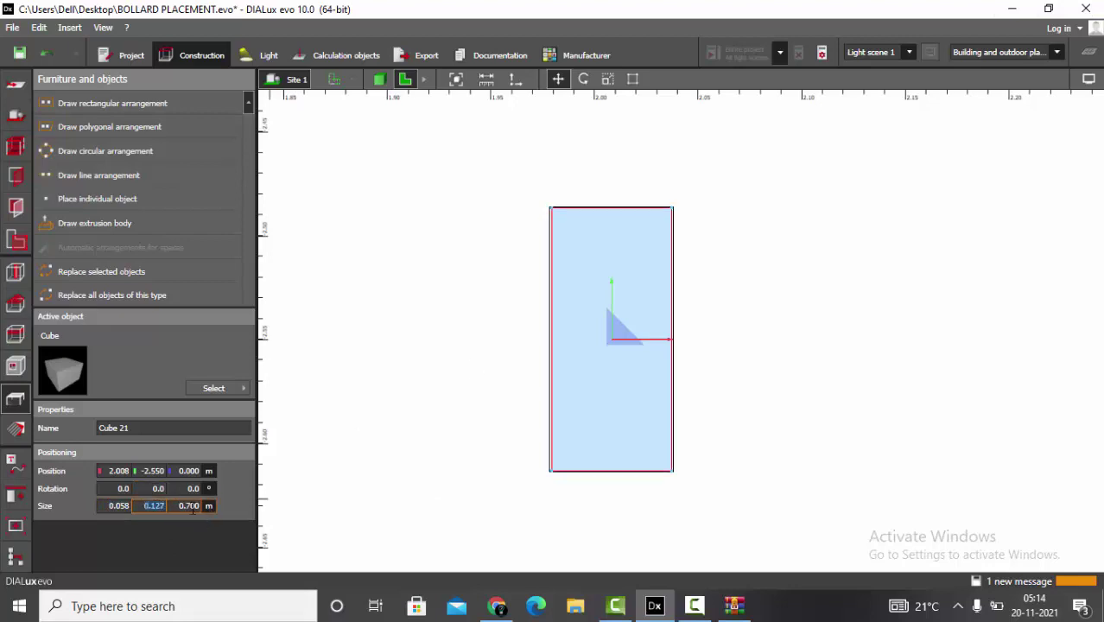
pyautogui.click(193, 508)
pyautogui.write('0.06')
pyautogui.press('Return')
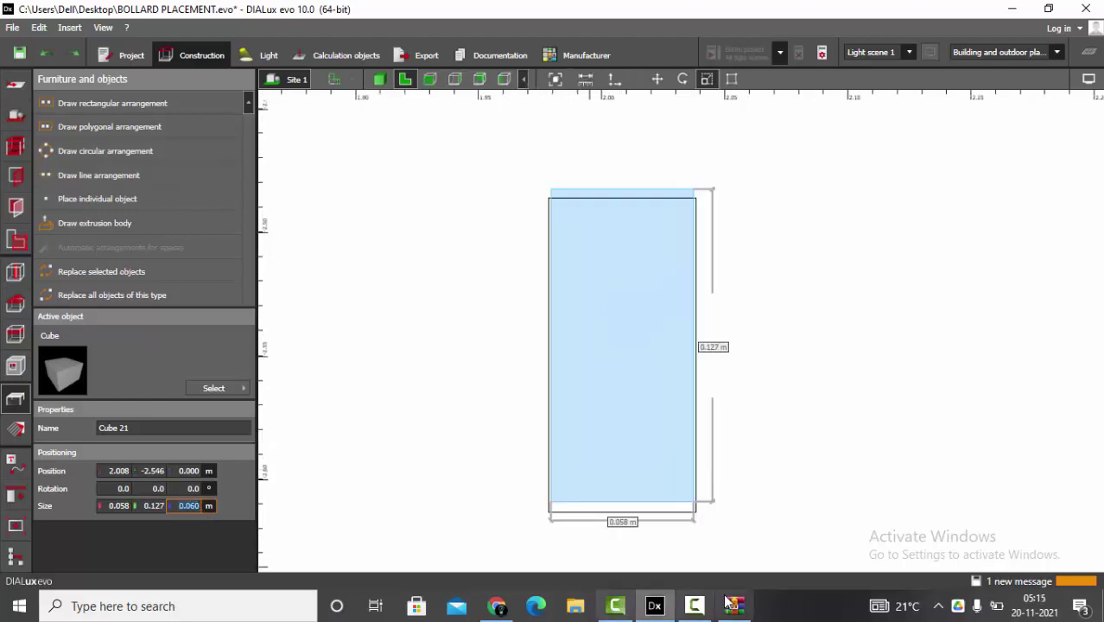
pyautogui.click(494, 607)
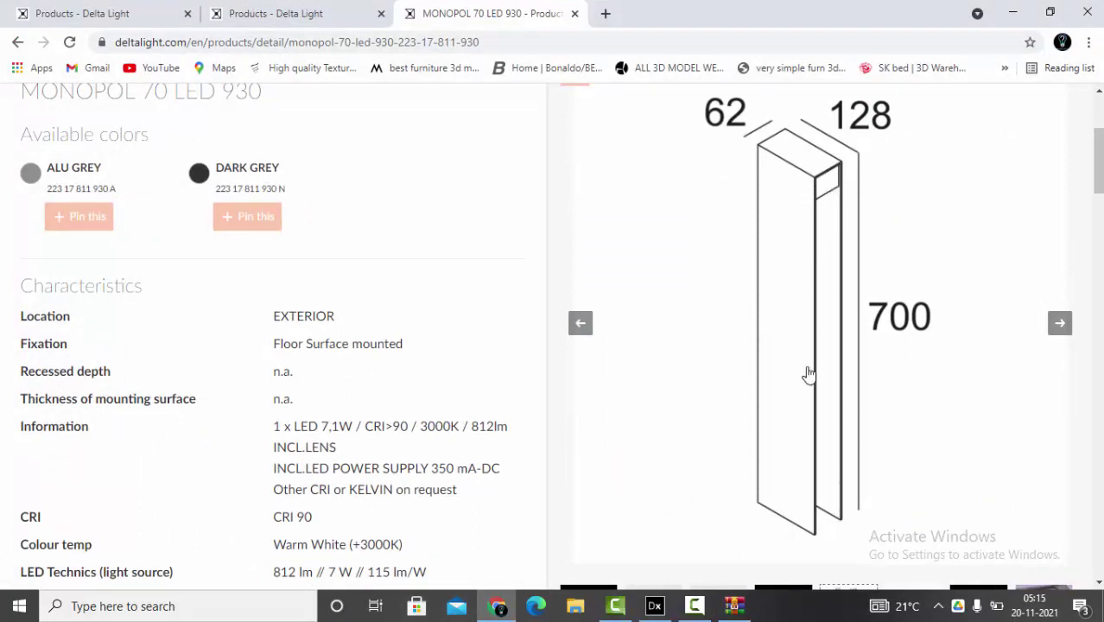
pyautogui.hotkey('alt', 'Tab')
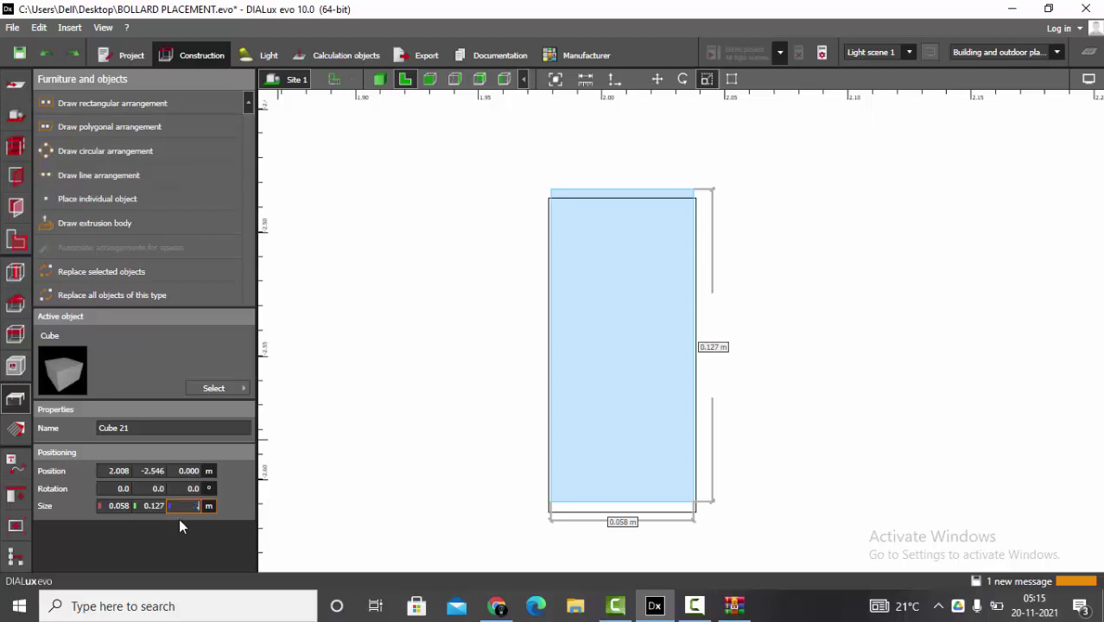
# - Confirm Cube 21's 0.600 m height, then select it plus Cube 20 in 3D view
pyautogui.press('Return')
pyautogui.click(379, 78)
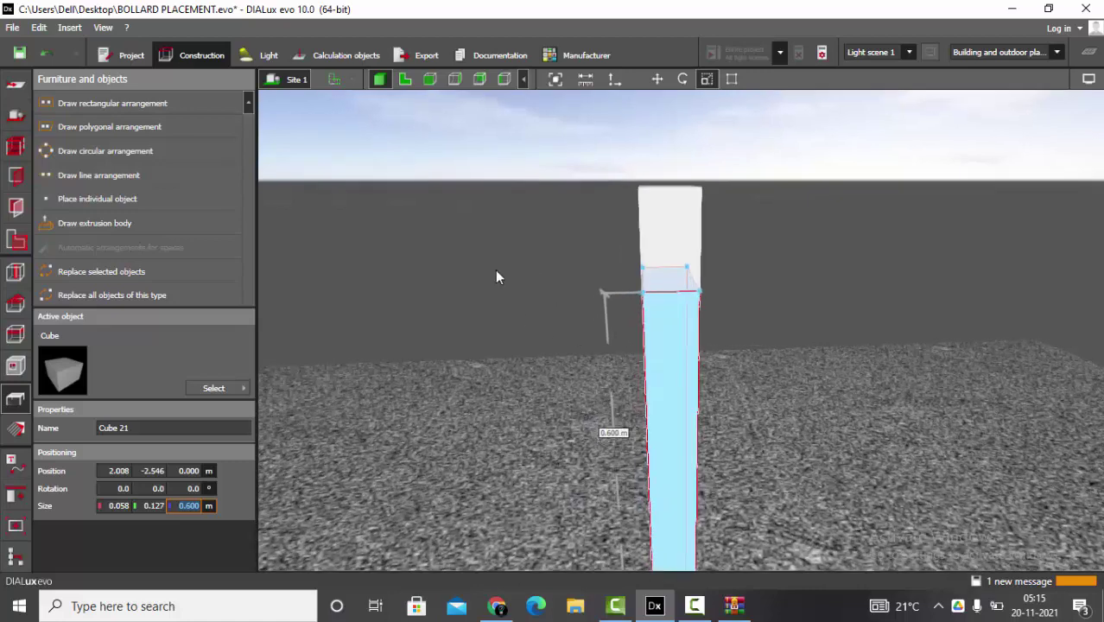
pyautogui.moveTo(500, 272); pyautogui.dragTo(617, 307)
pyautogui.click(544, 419)
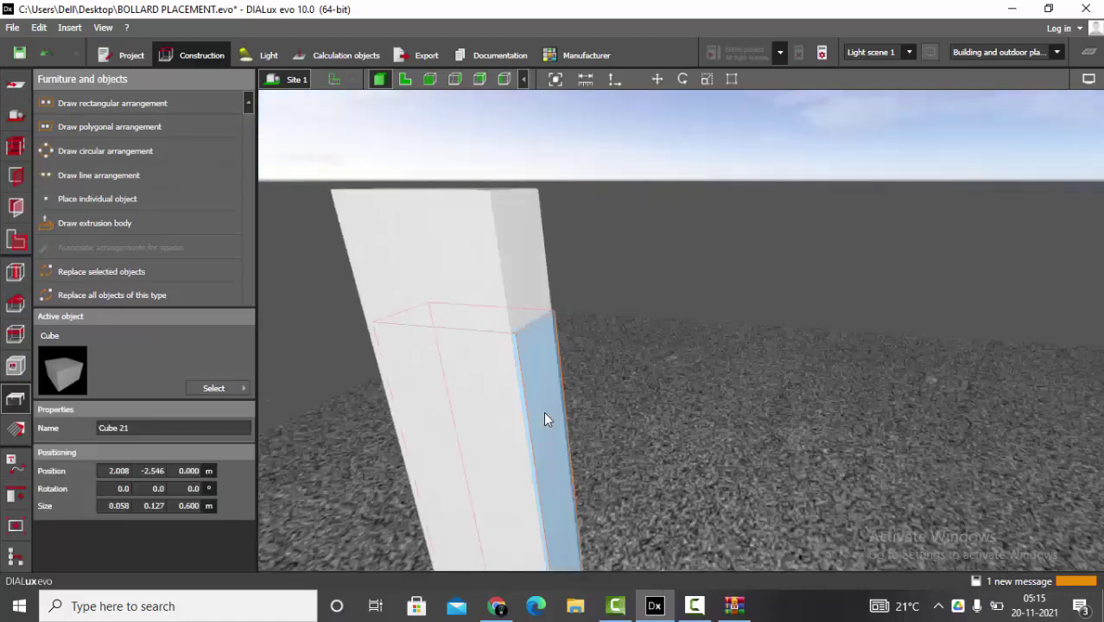
pyautogui.press('shift')
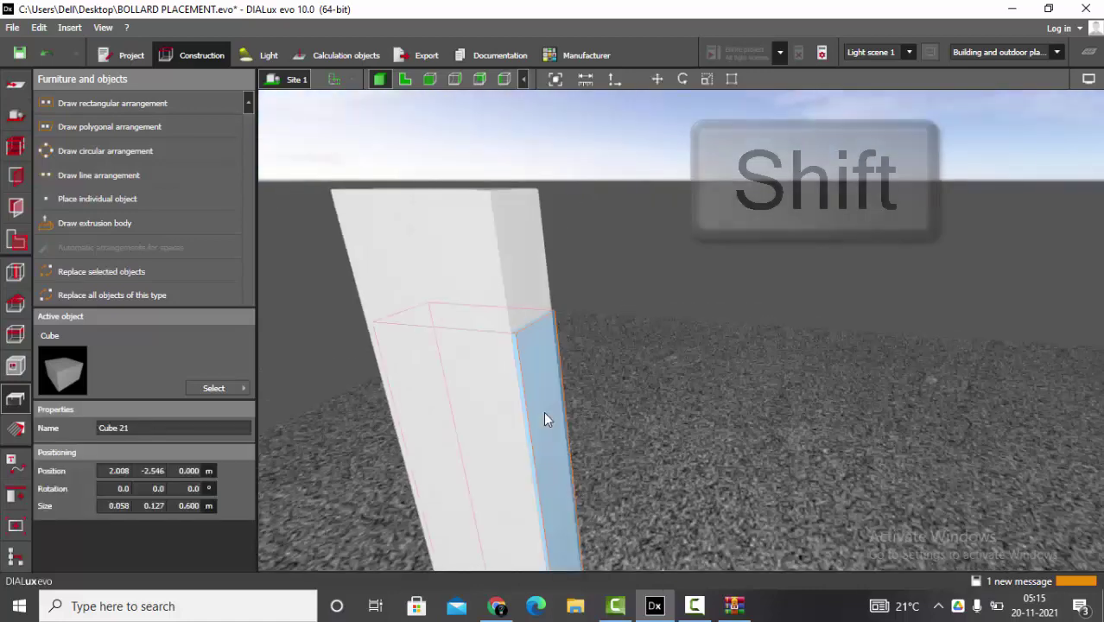
pyautogui.keyDown('shift'); pyautogui.click(480, 270); pyautogui.keyUp('shift')
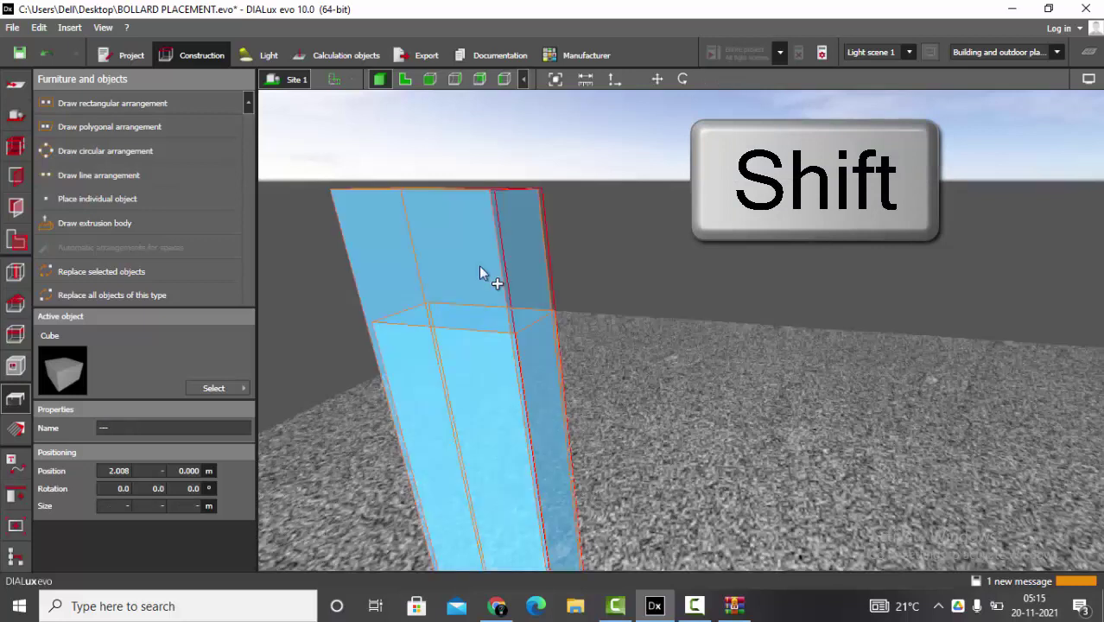
# - Run Boolean Subtract with Cube 20 as the base, cutting Cube 21 out of the bollard
pyautogui.click(19, 499)
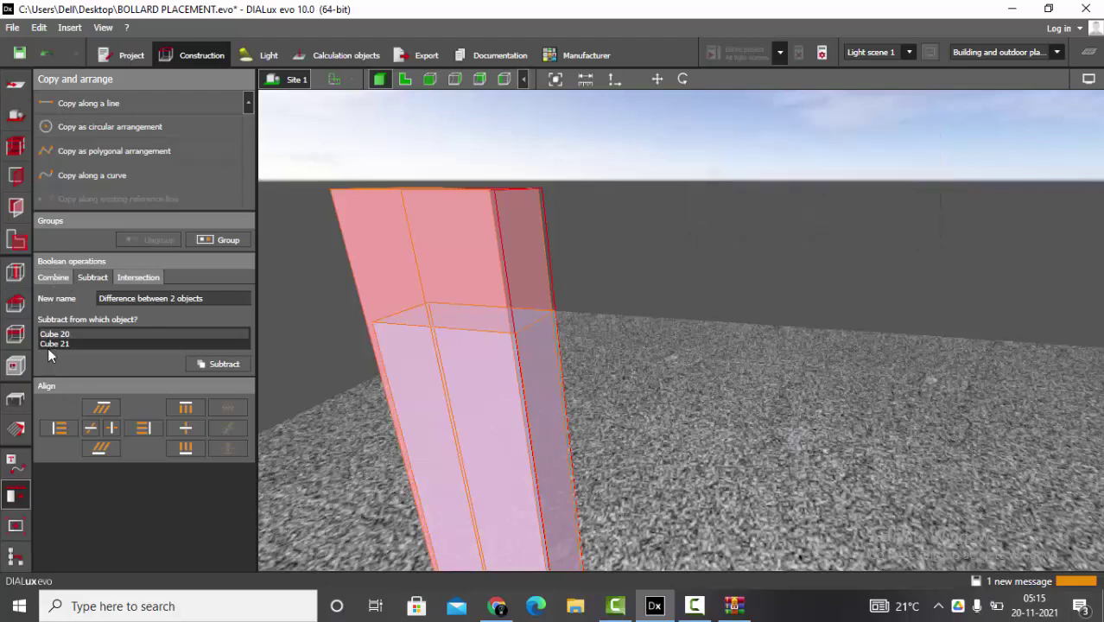
pyautogui.click(53, 278)
pyautogui.click(92, 278)
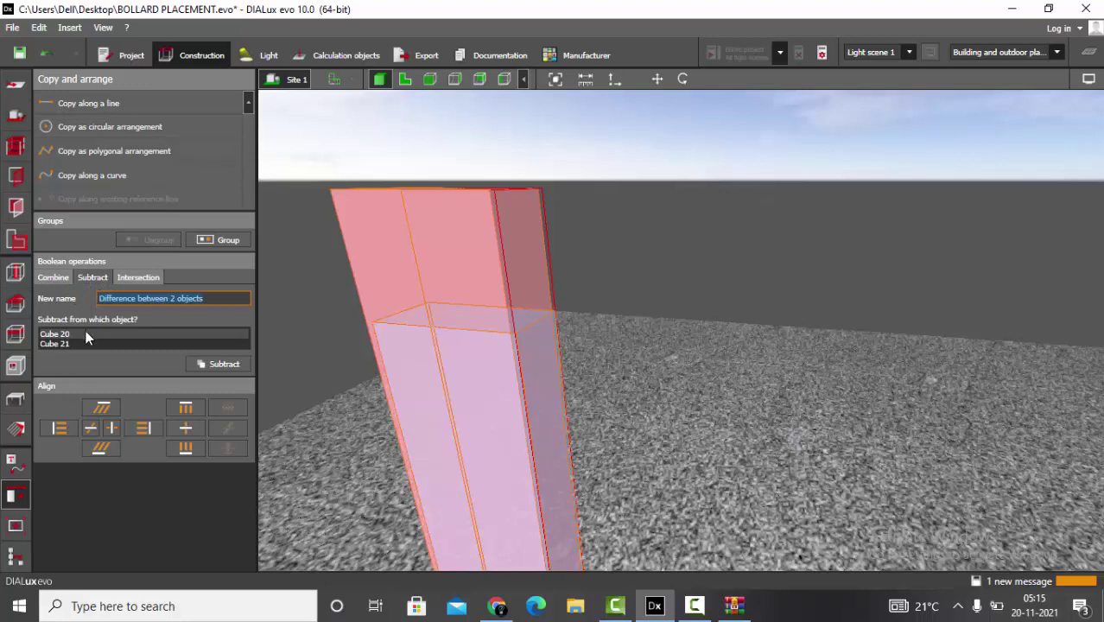
pyautogui.click(50, 342)
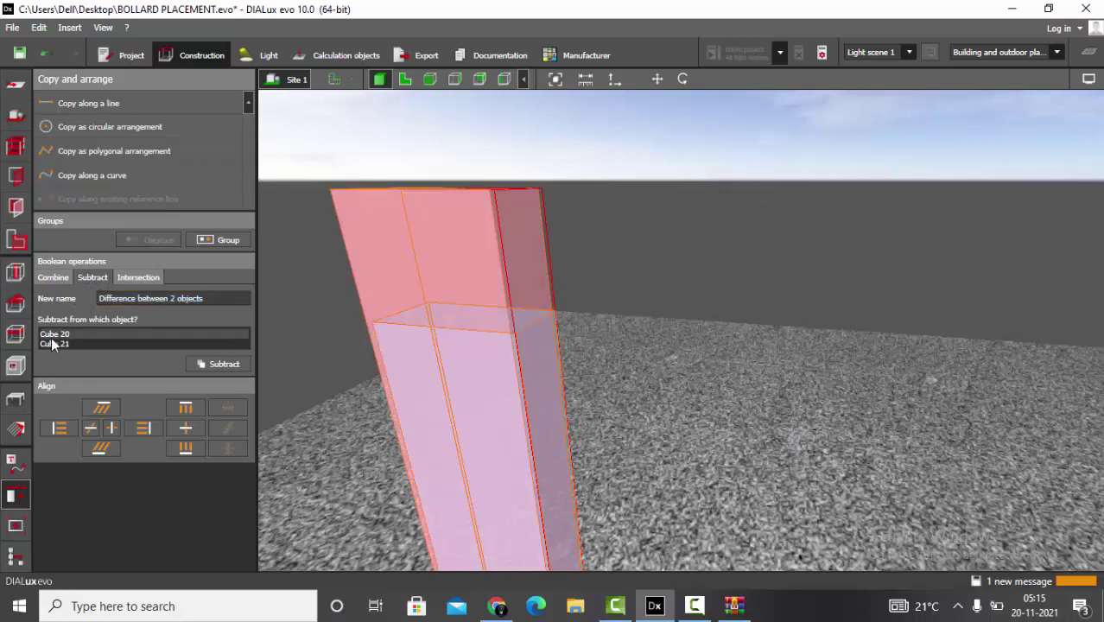
pyautogui.click(51, 340)
pyautogui.click(52, 335)
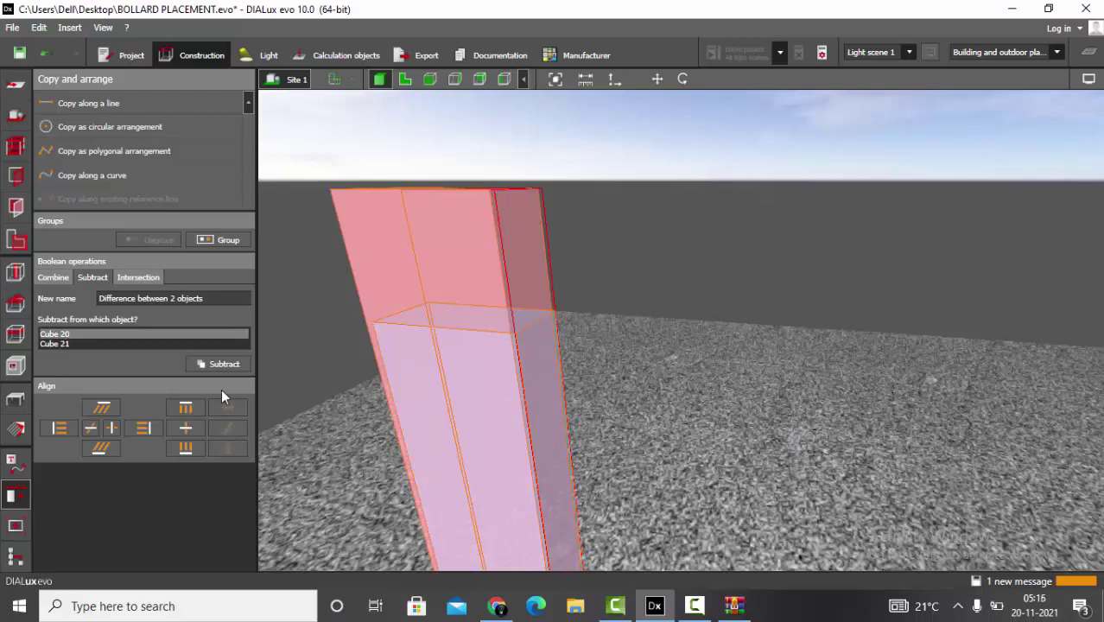
pyautogui.click(221, 364)
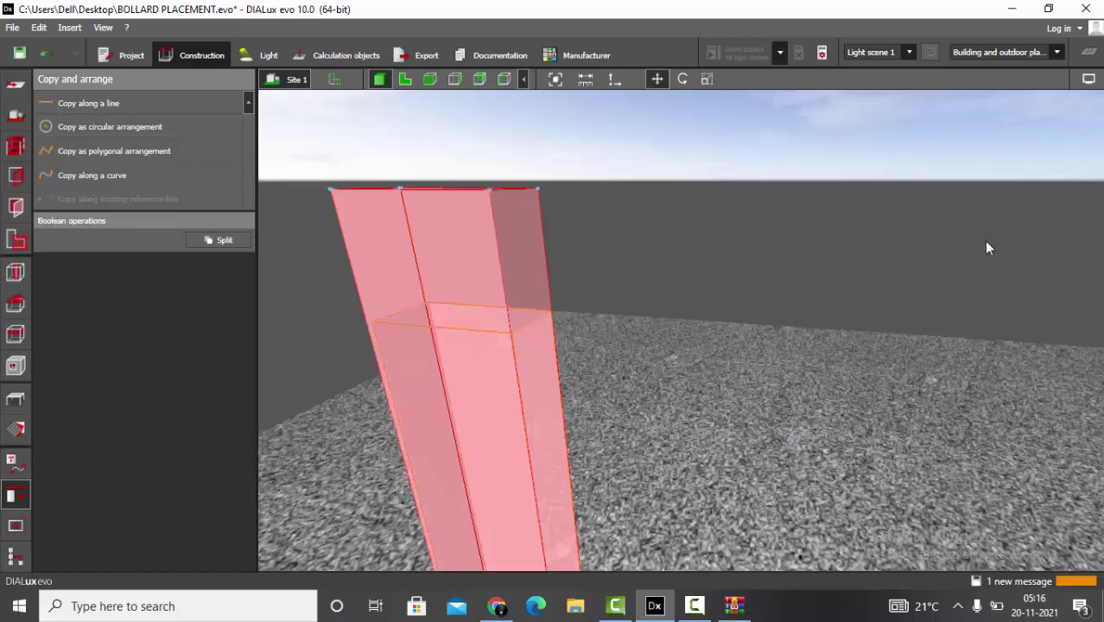
pyautogui.moveTo(979, 240); pyautogui.dragTo(743, 397)
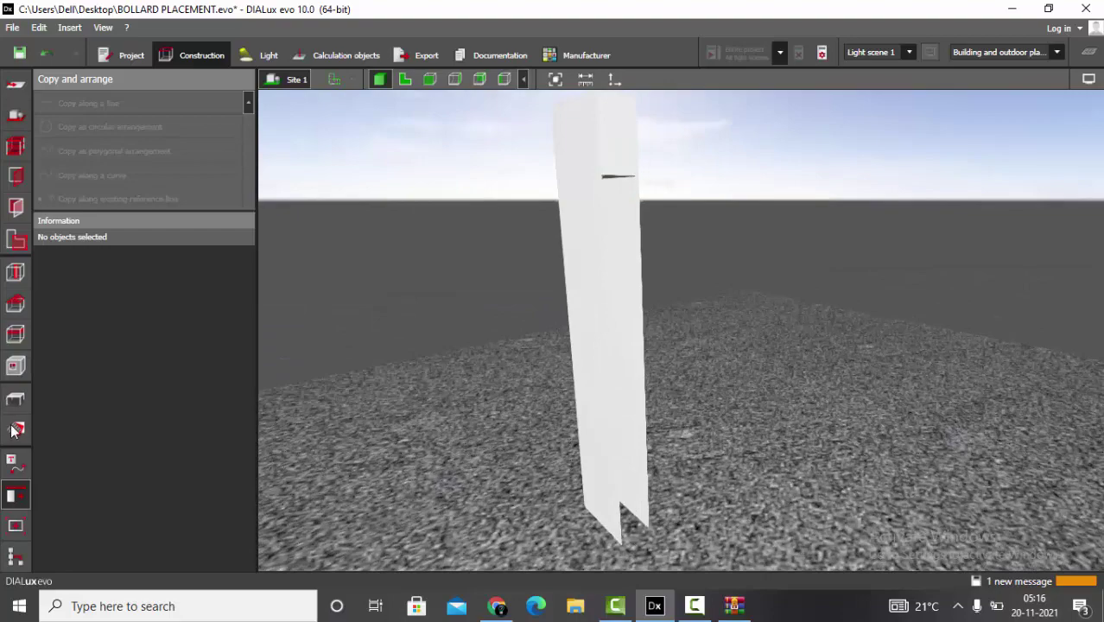
# - Apply a black colour material (RGB 17, 14, 13) to the bollard pillar
pyautogui.click(15, 429)
pyautogui.click(242, 385)
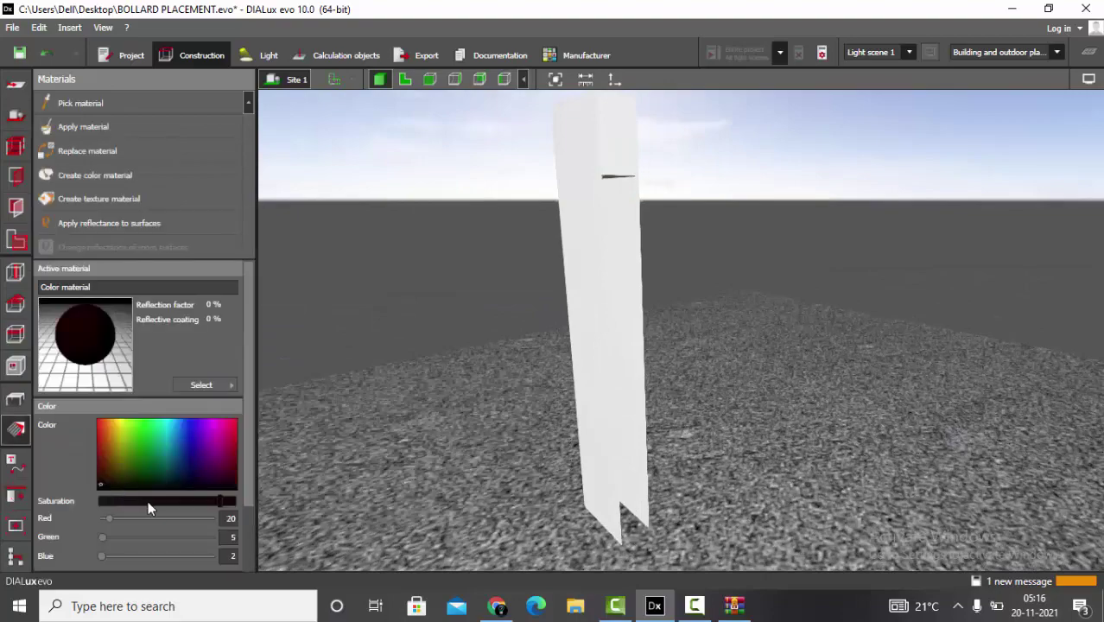
pyautogui.click(632, 335)
pyautogui.moveTo(618, 348); pyautogui.dragTo(670, 330)
pyautogui.scroll(-5, 671, 330)
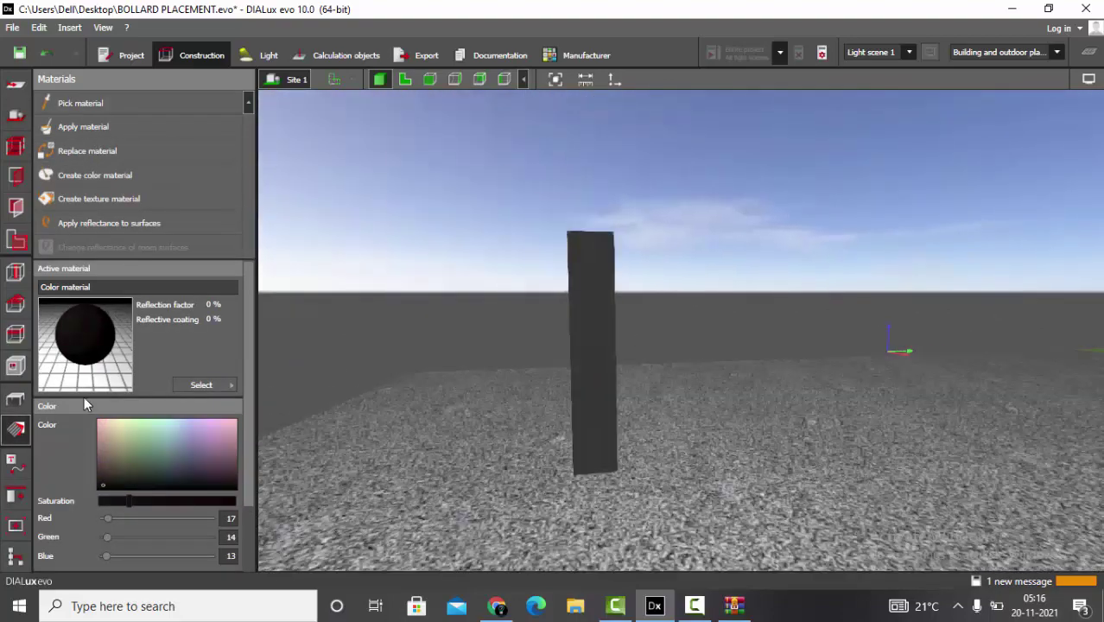
# - Show the pillar top-down in the 2-D plan view with Furniture and objects tools open
pyautogui.click(15, 399)
pyautogui.moveTo(536, 404); pyautogui.dragTo(831, 558)
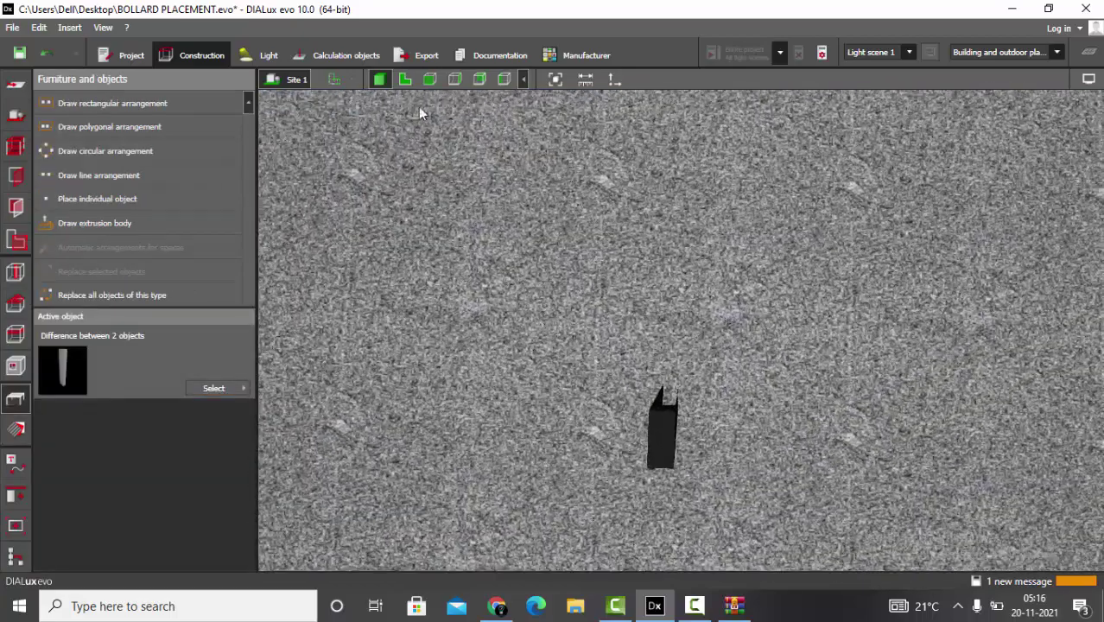
pyautogui.click(405, 80)
# - Import the MONOPOL 70 LED 930 IES luminaire file with default dimensions
pyautogui.click(261, 55)
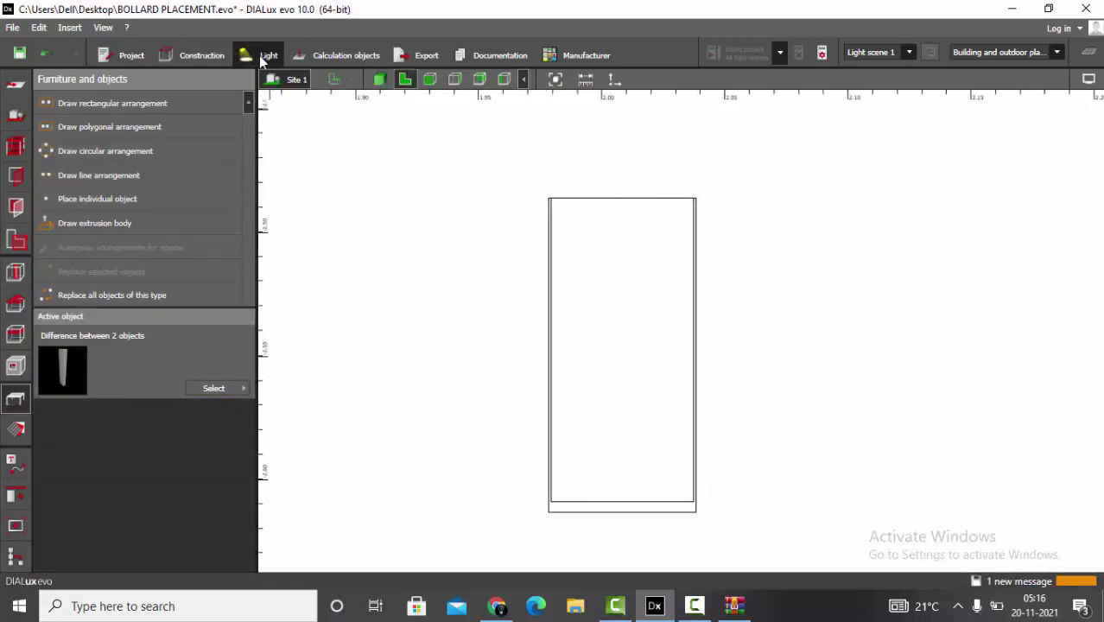
pyautogui.click(86, 295)
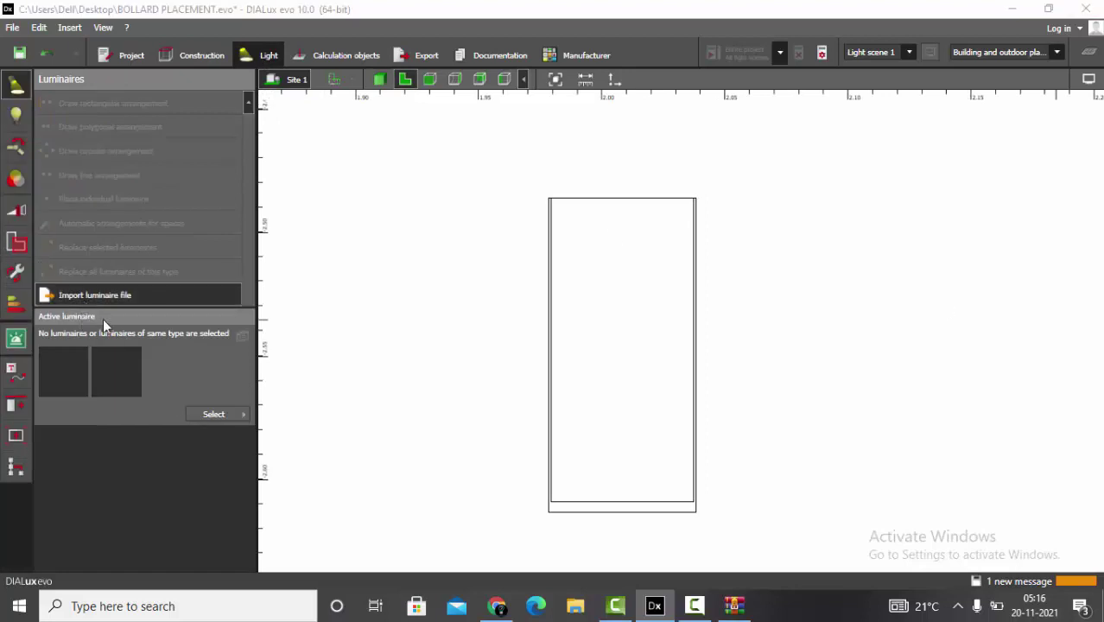
pyautogui.doubleClick(289, 246)
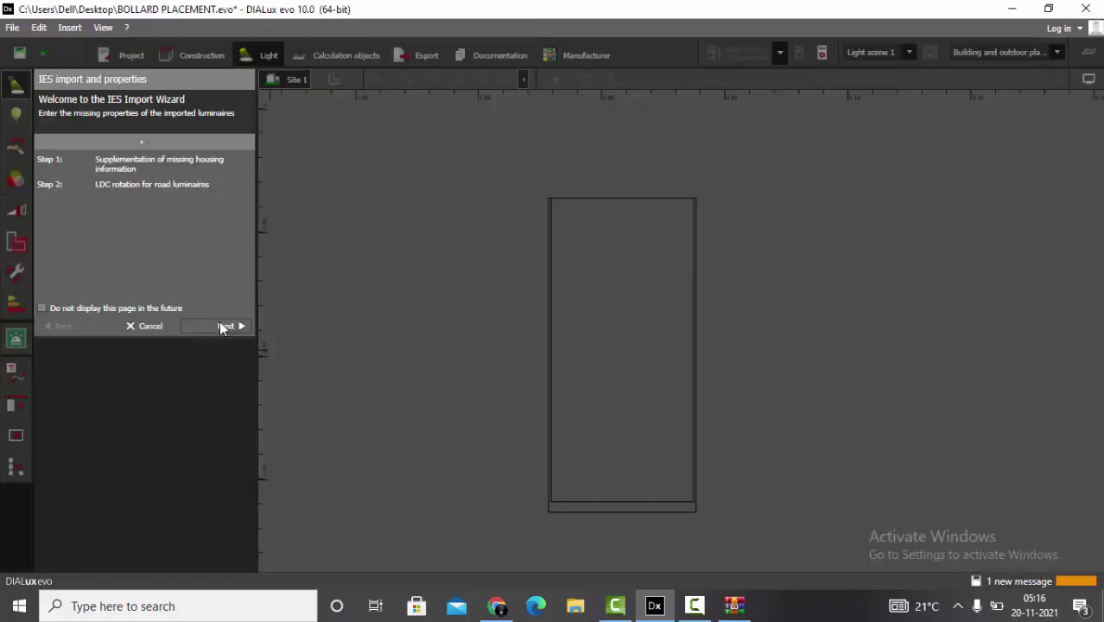
pyautogui.click(221, 327)
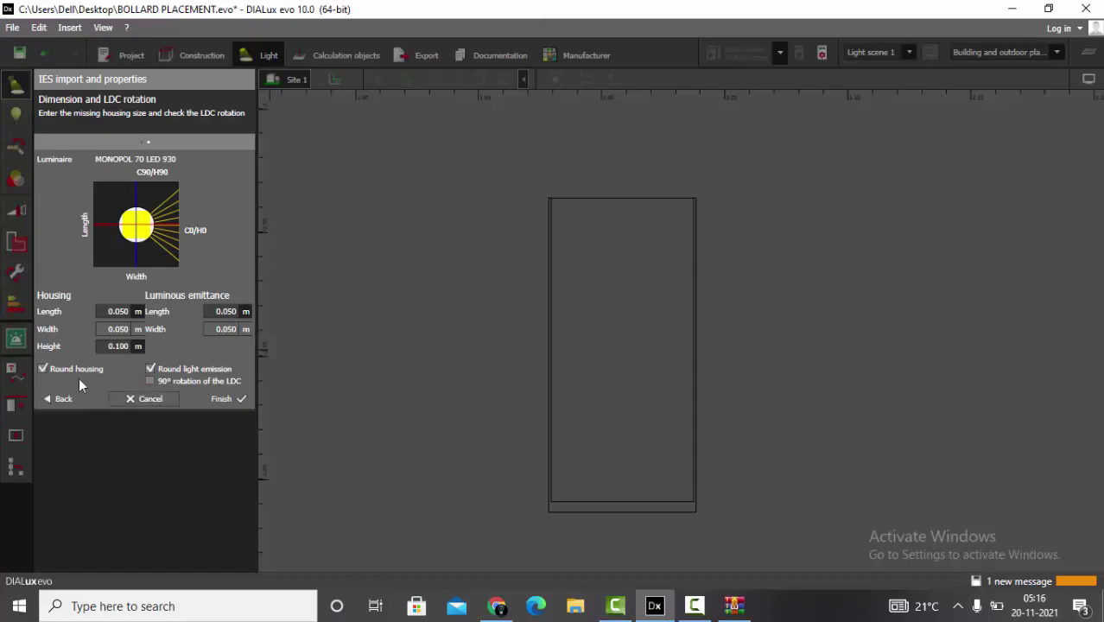
pyautogui.click(222, 399)
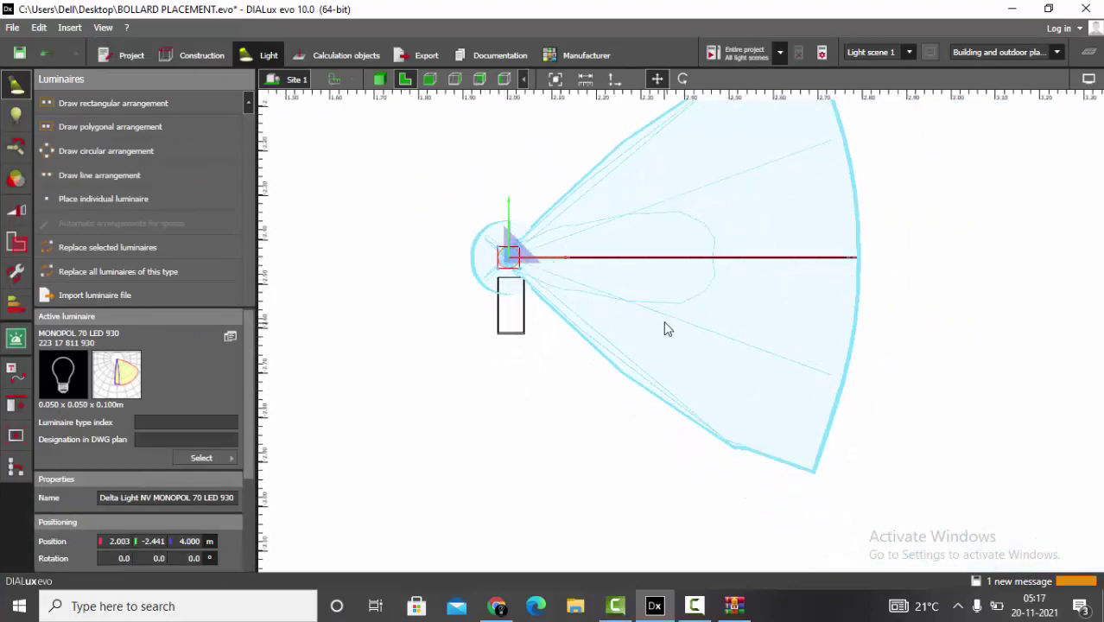
# - Rotate the luminaire 90° and centre it over the bollard at 2.009, −2.534 m
pyautogui.click(683, 79)
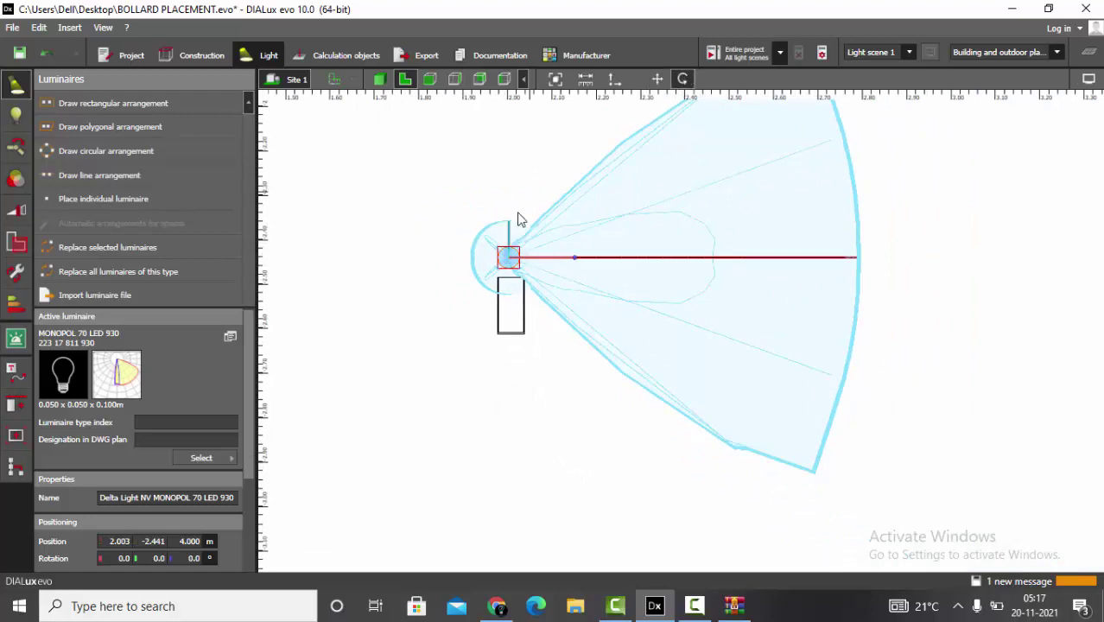
pyautogui.scroll(3, 562, 278)
pyautogui.moveTo(579, 270); pyautogui.dragTo(509, 202)
pyautogui.click(656, 78)
pyautogui.scroll(2, 485, 276)
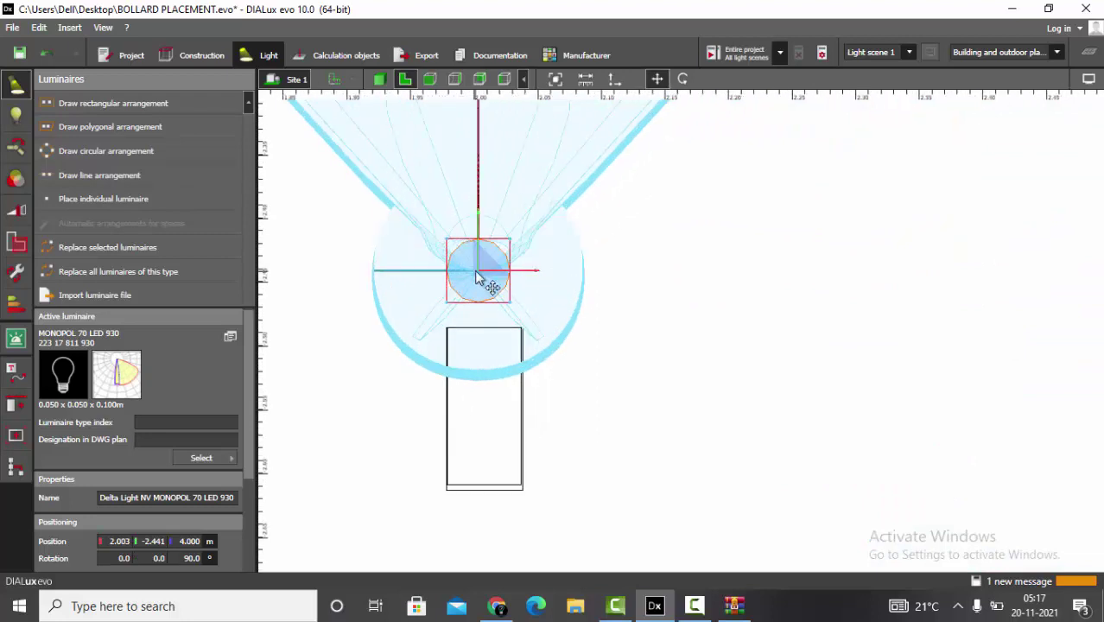
pyautogui.moveTo(486, 277); pyautogui.dragTo(487, 389)
pyautogui.scroll(3, 485, 389)
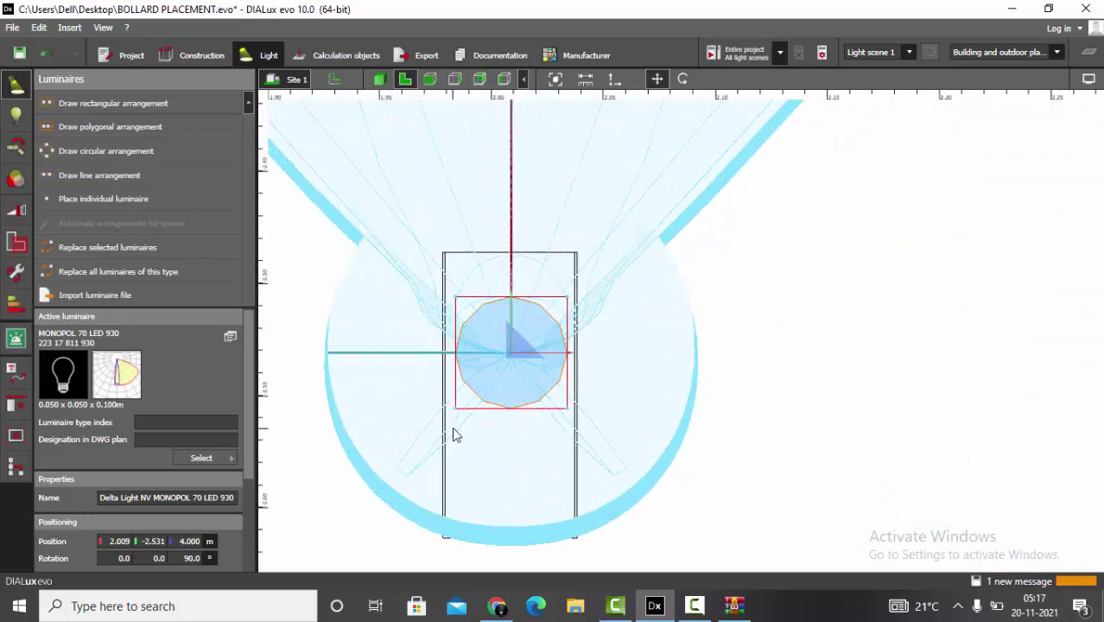
pyautogui.moveTo(526, 332); pyautogui.dragTo(526, 335)
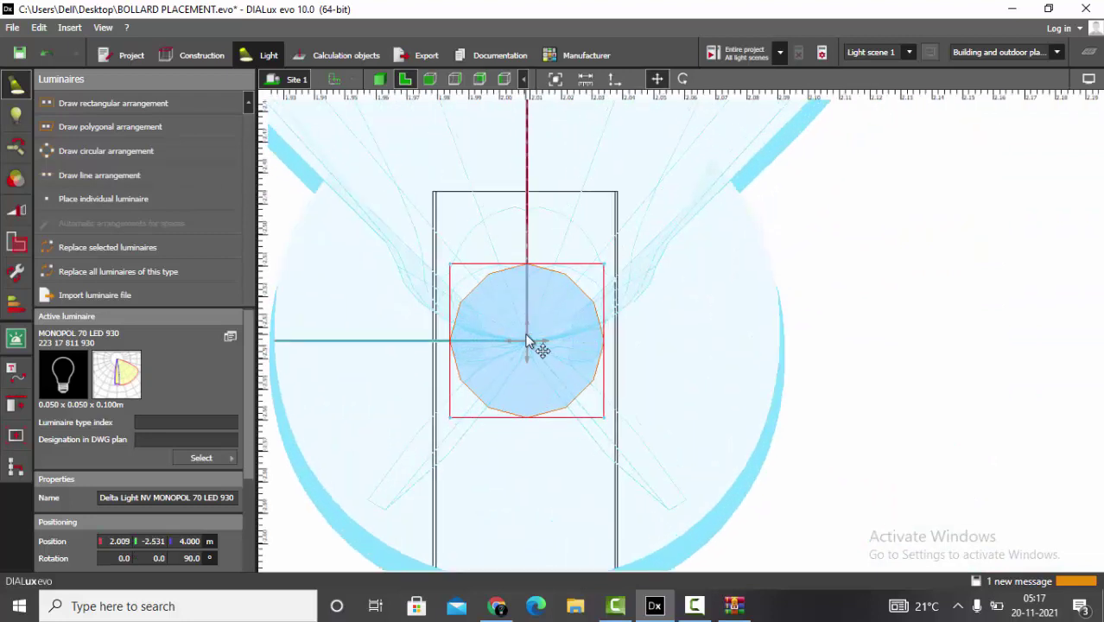
pyautogui.scroll(-2, 526, 339)
pyautogui.scroll(1, 516, 259)
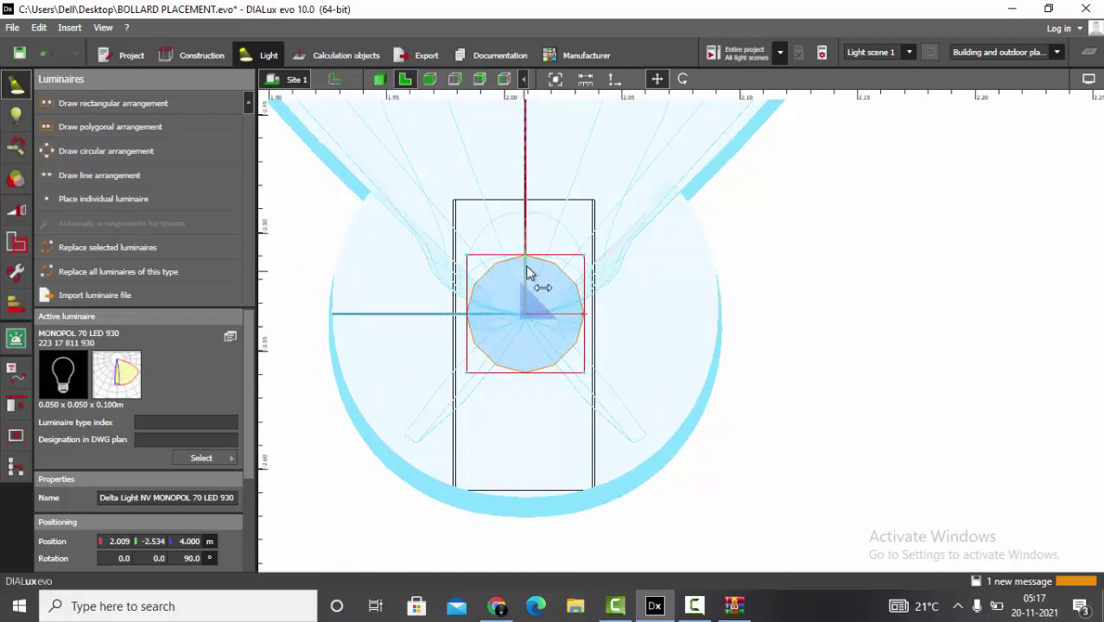
# - Switch to a side elevation view and select the MONOPOL luminaire
pyautogui.click(429, 79)
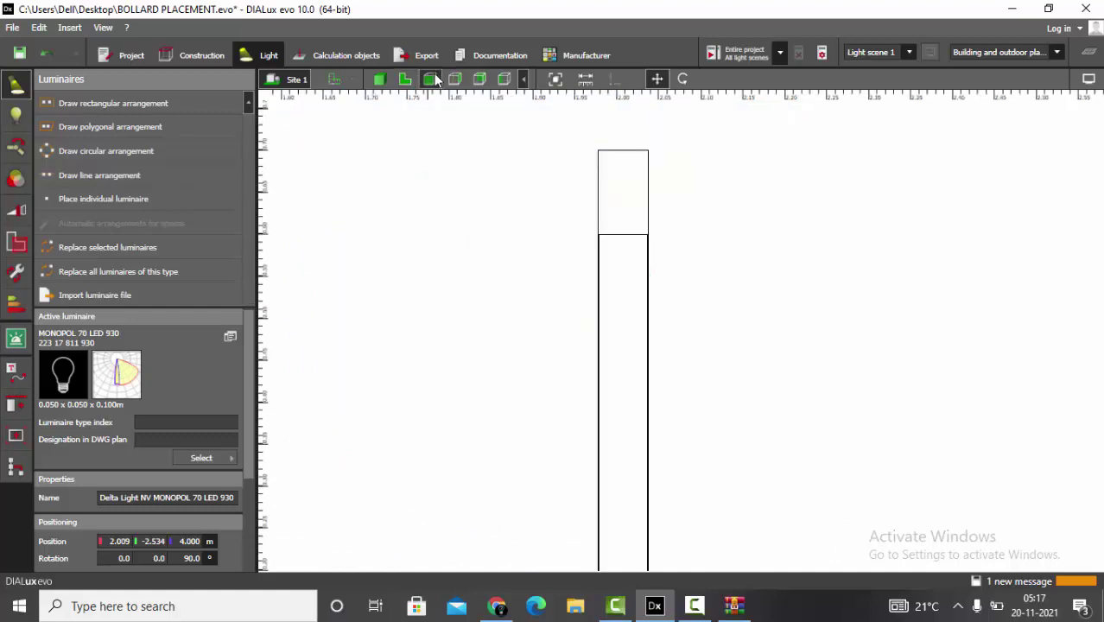
pyautogui.scroll(-6, 540, 268)
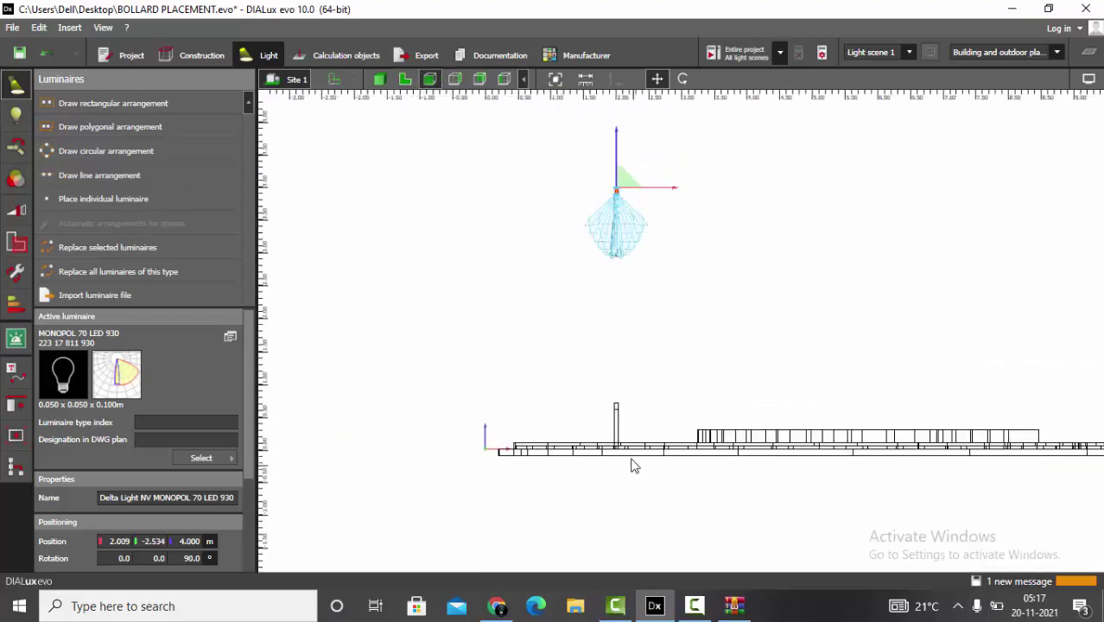
pyautogui.scroll(1, 618, 253)
pyautogui.click(625, 330)
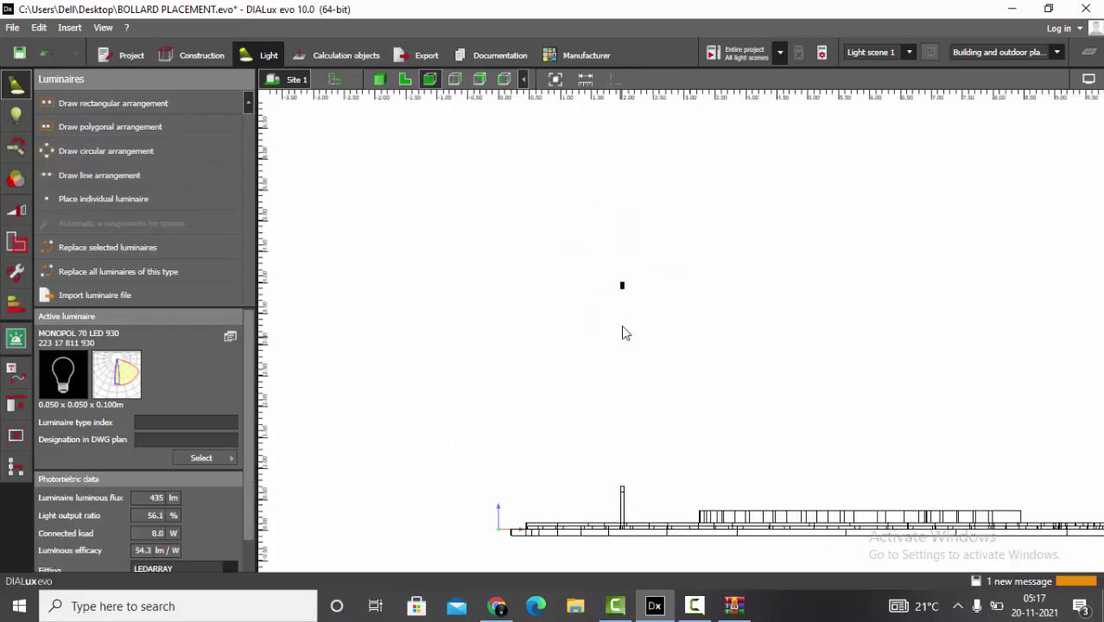
pyautogui.click(639, 268)
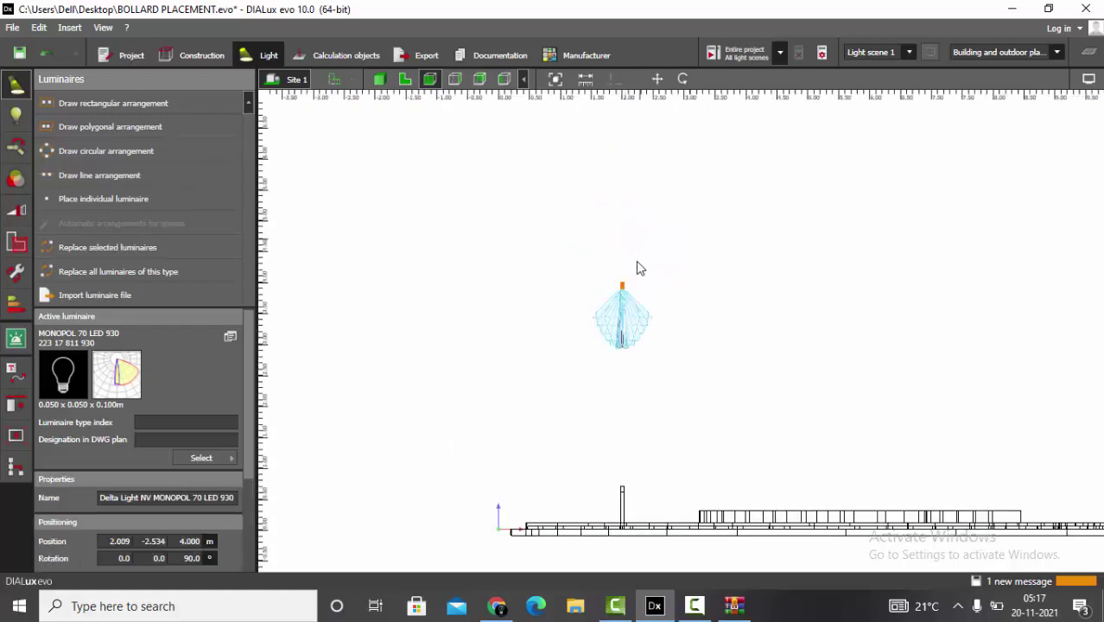
# - Lower the luminaire from 4 m down to about 0.69 m, into the bollard's top slot
pyautogui.click(657, 78)
pyautogui.moveTo(631, 257); pyautogui.dragTo(626, 474)
pyautogui.scroll(5, 626, 473)
pyautogui.moveTo(555, 208); pyautogui.dragTo(559, 374)
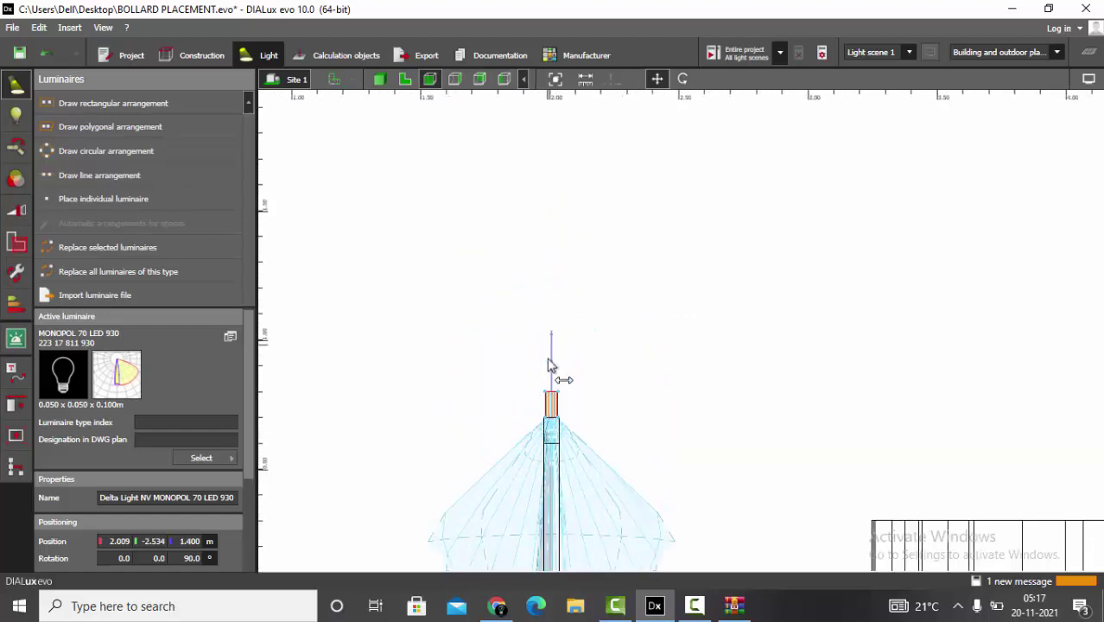
pyautogui.scroll(5, 534, 522)
pyautogui.scroll(5, 598, 330)
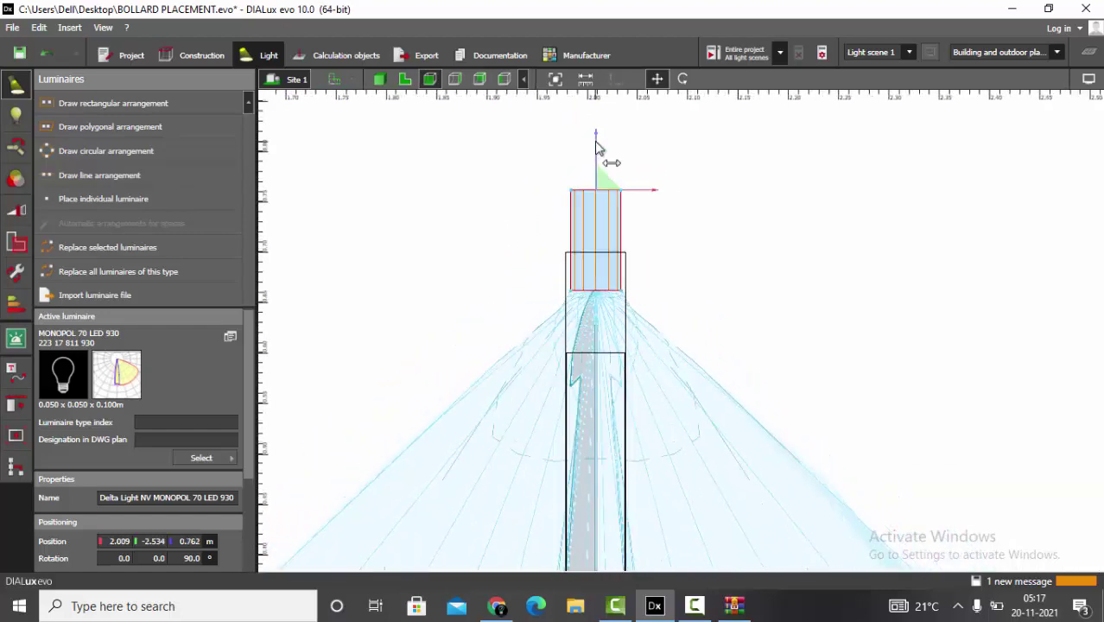
pyautogui.moveTo(594, 314); pyautogui.dragTo(596, 226)
pyautogui.scroll(2, 574, 380)
pyautogui.scroll(4, 580, 252)
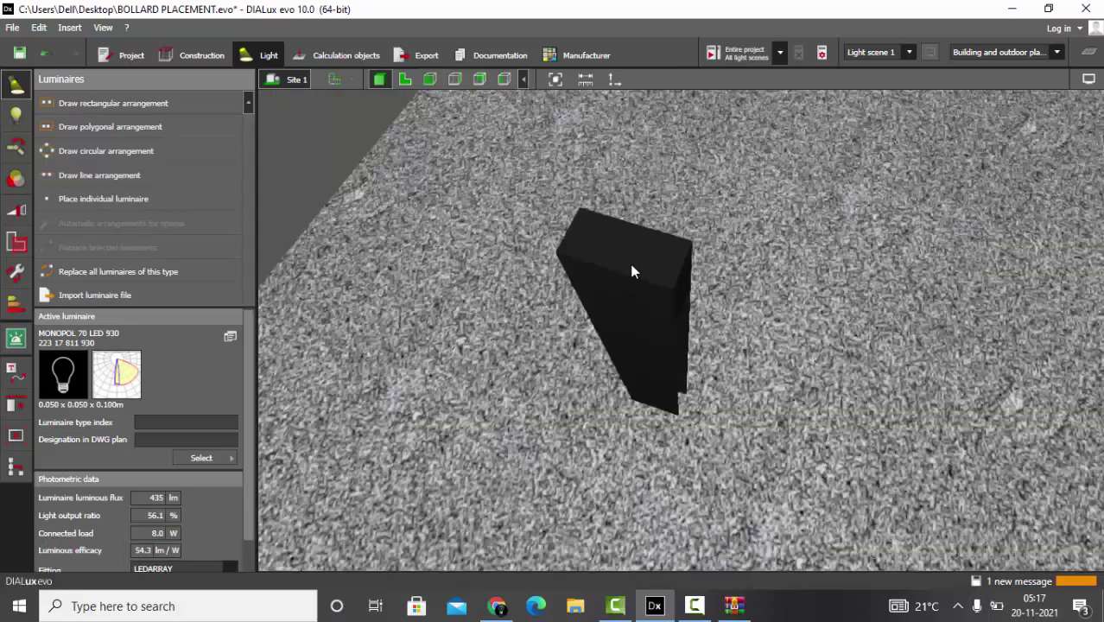
# - Turn off the false-colour light visualisation and decline saving the project for now
pyautogui.click(631, 271)
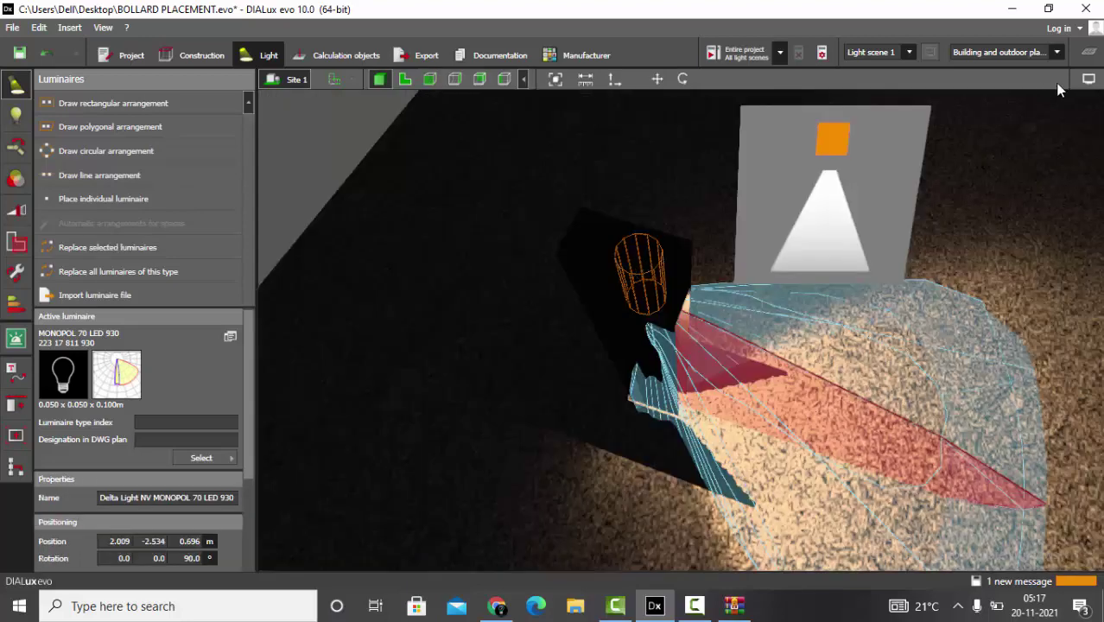
pyautogui.click(1089, 78)
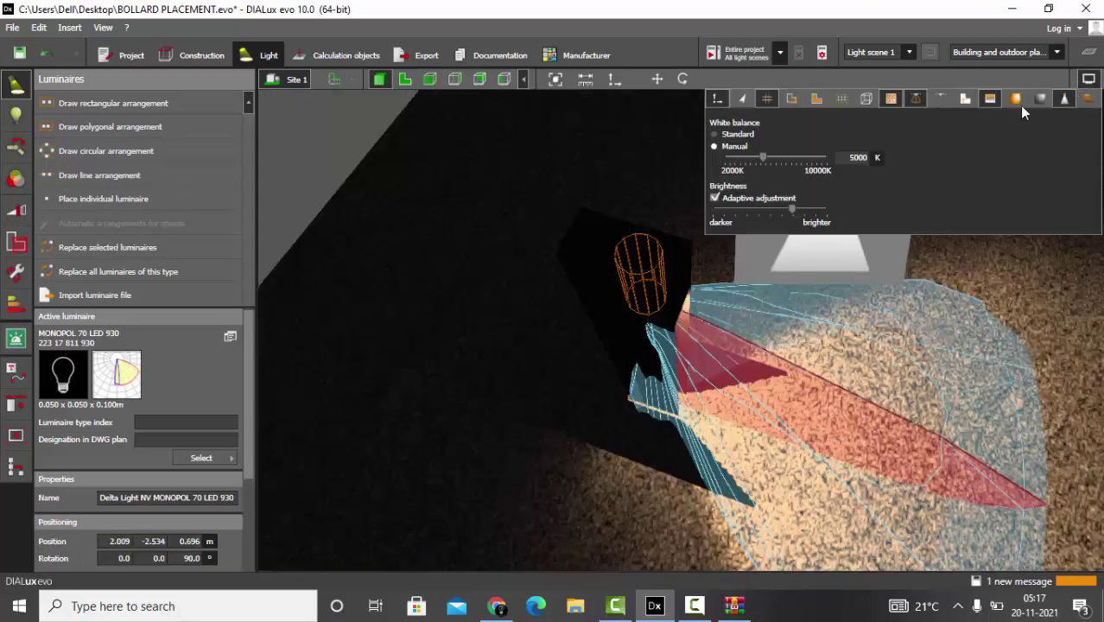
pyautogui.click(1067, 98)
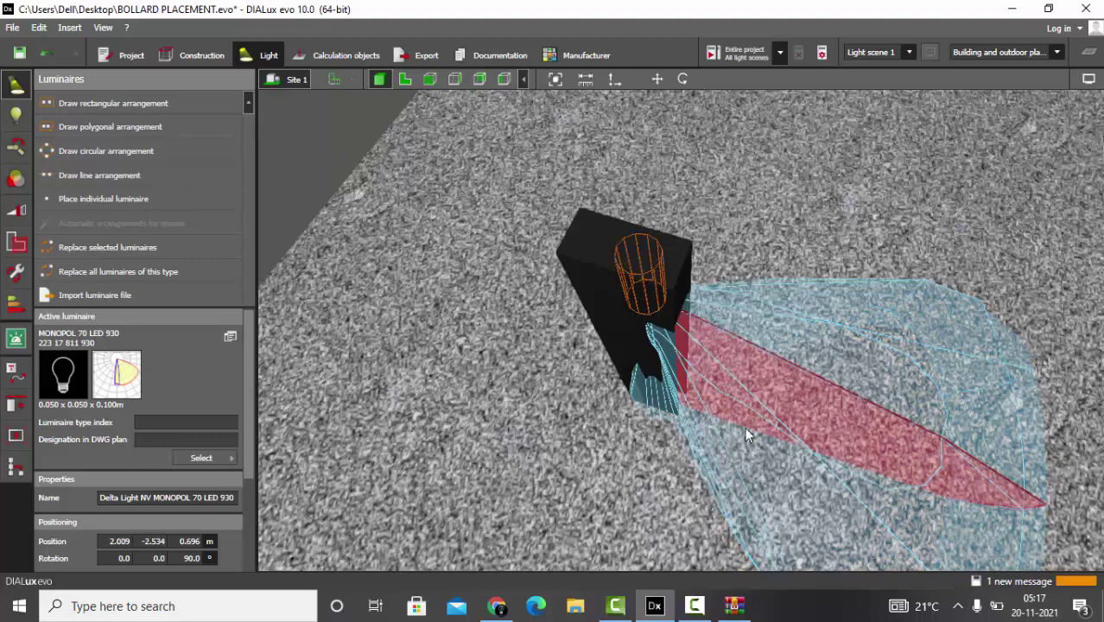
pyautogui.moveTo(743, 430)
pyautogui.mouseDown(button='middle')
pyautogui.moveTo(605, 332)
pyautogui.moveTo(737, 427)
pyautogui.moveTo(676, 384)
pyautogui.moveTo(710, 373)
pyautogui.moveTo(751, 438)
pyautogui.moveTo(738, 415)
pyautogui.mouseUp(button='middle')
pyautogui.click(675, 384)
pyautogui.click(670, 251)
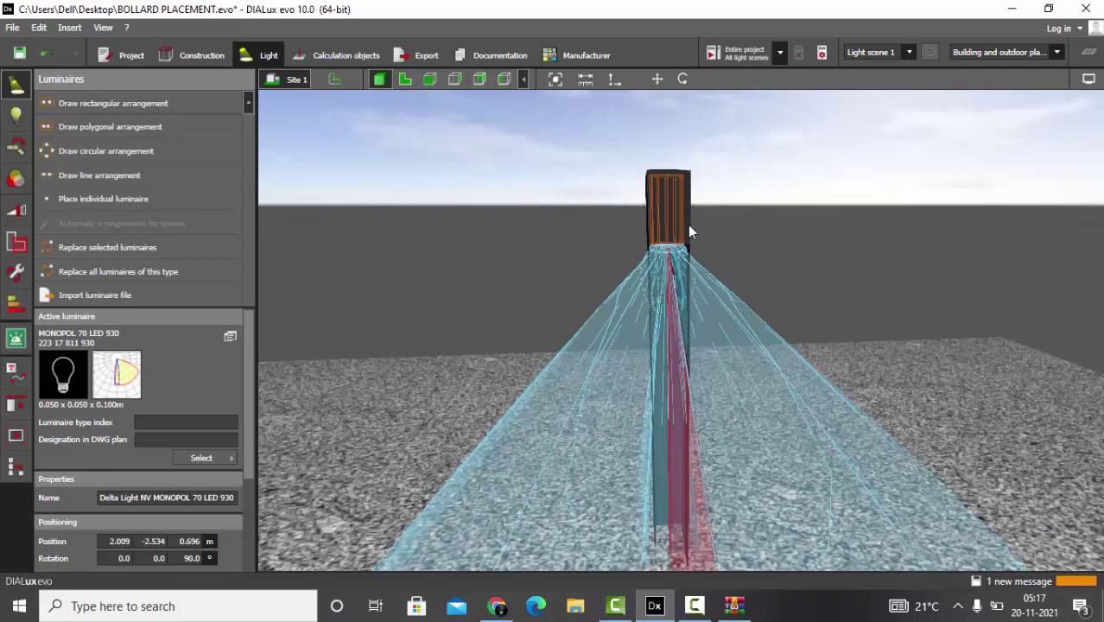
pyautogui.click(588, 327)
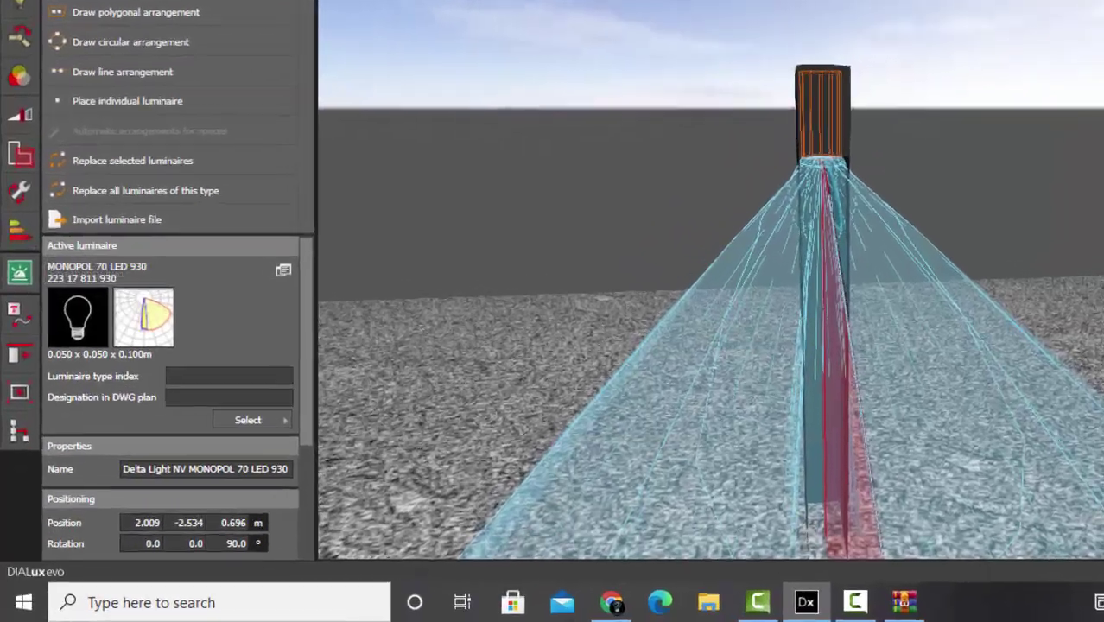
# - Centre-align the luminaire and pillar on Y and X, then group them
pyautogui.click(18, 402)
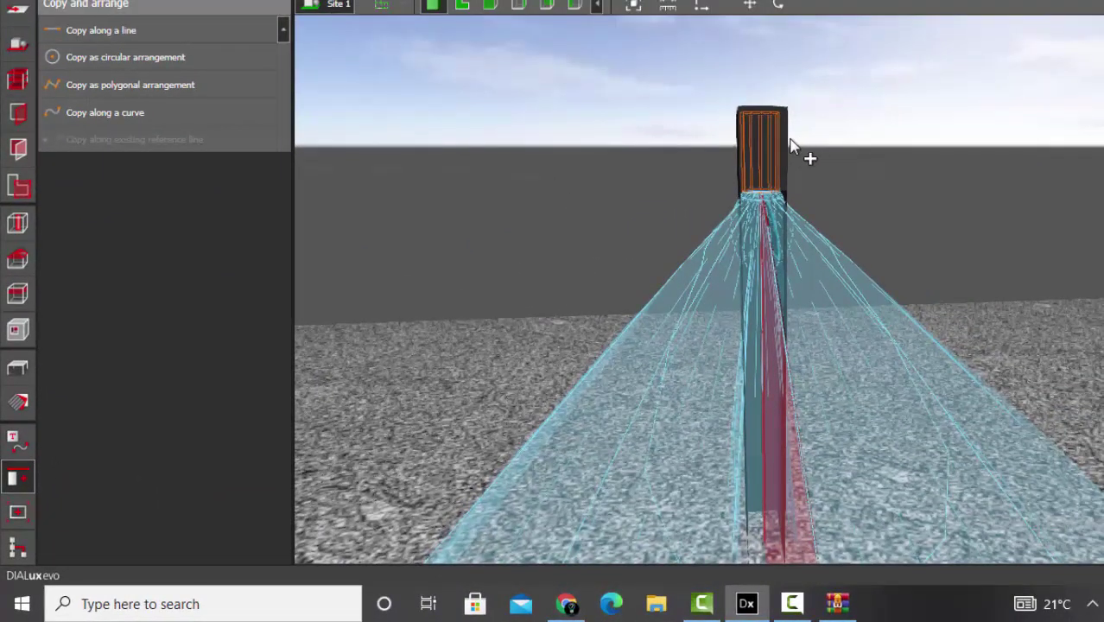
pyautogui.click(789, 145)
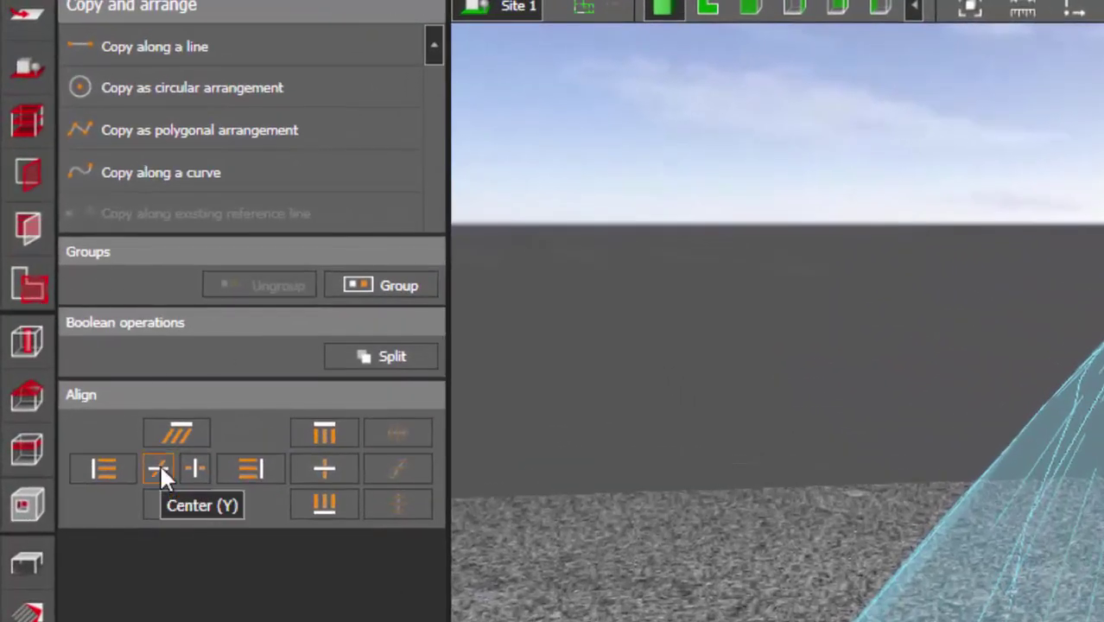
pyautogui.click(159, 467)
pyautogui.click(188, 471)
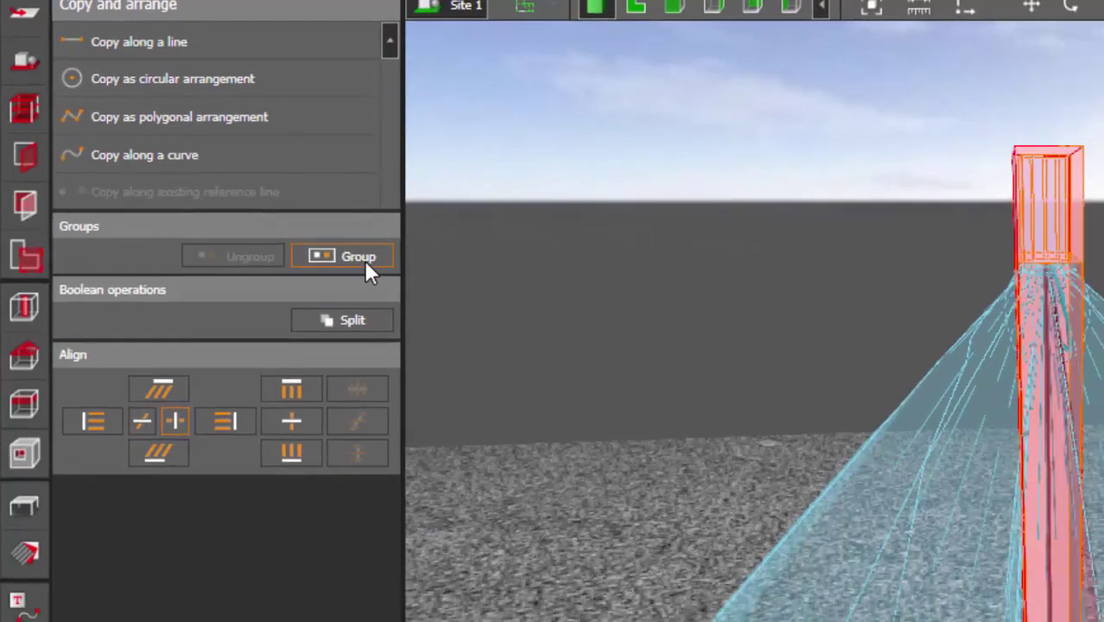
pyautogui.click(365, 263)
pyautogui.click(965, 220)
pyautogui.moveTo(966, 221); pyautogui.dragTo(966, 312)
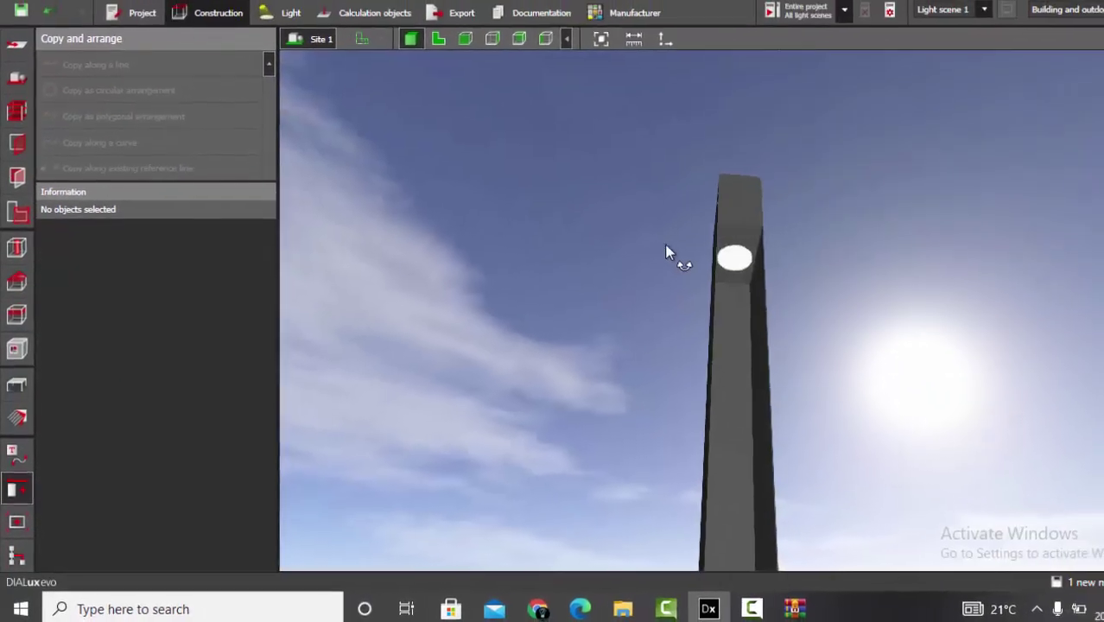
pyautogui.moveTo(666, 248); pyautogui.dragTo(553, 155)
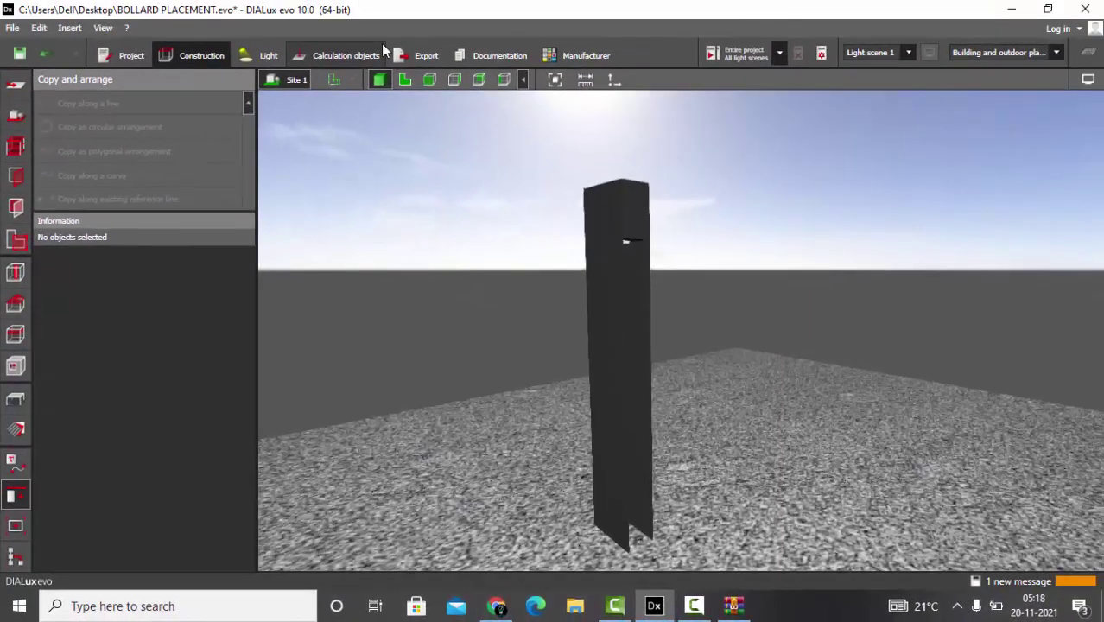
# - Calculate the entire project and orbit around the lit bollard
pyautogui.click(347, 55)
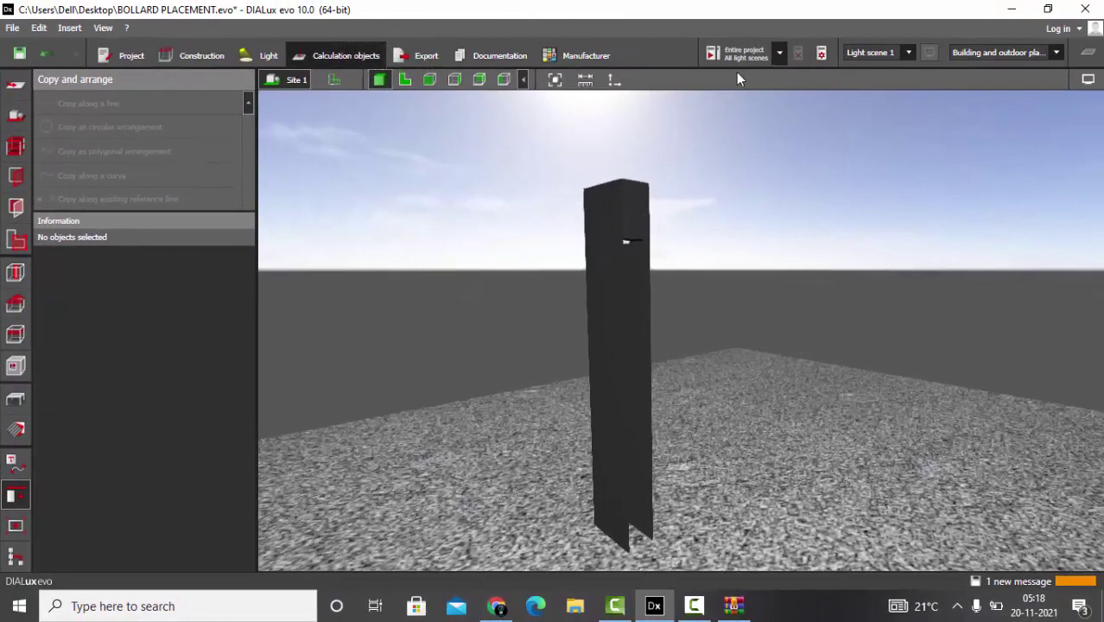
pyautogui.click(740, 52)
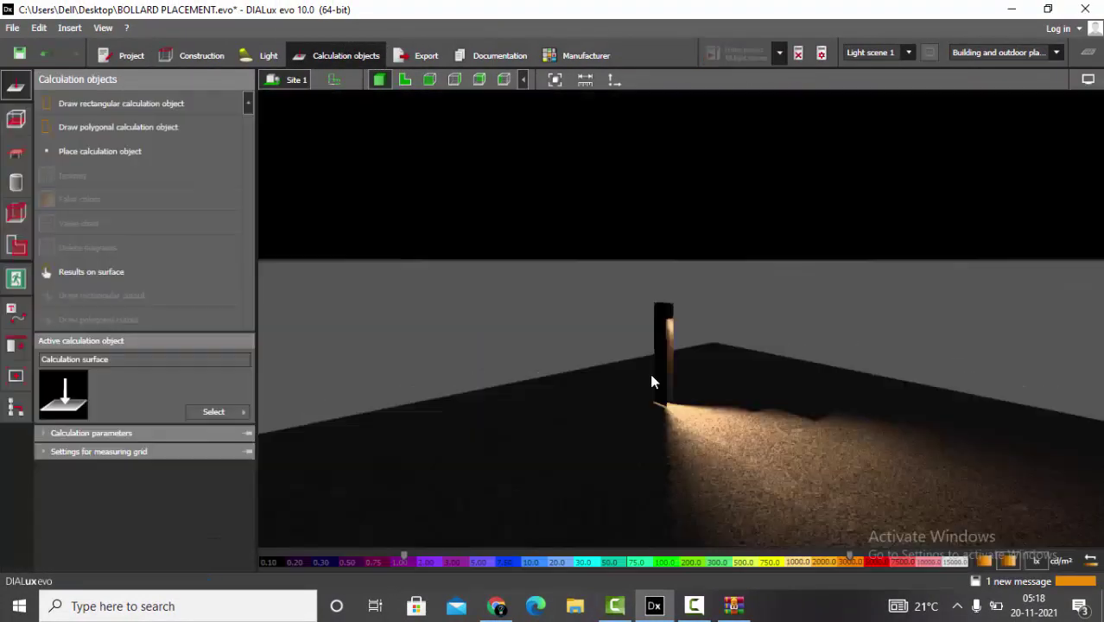
pyautogui.moveTo(649, 373); pyautogui.dragTo(1015, 514)
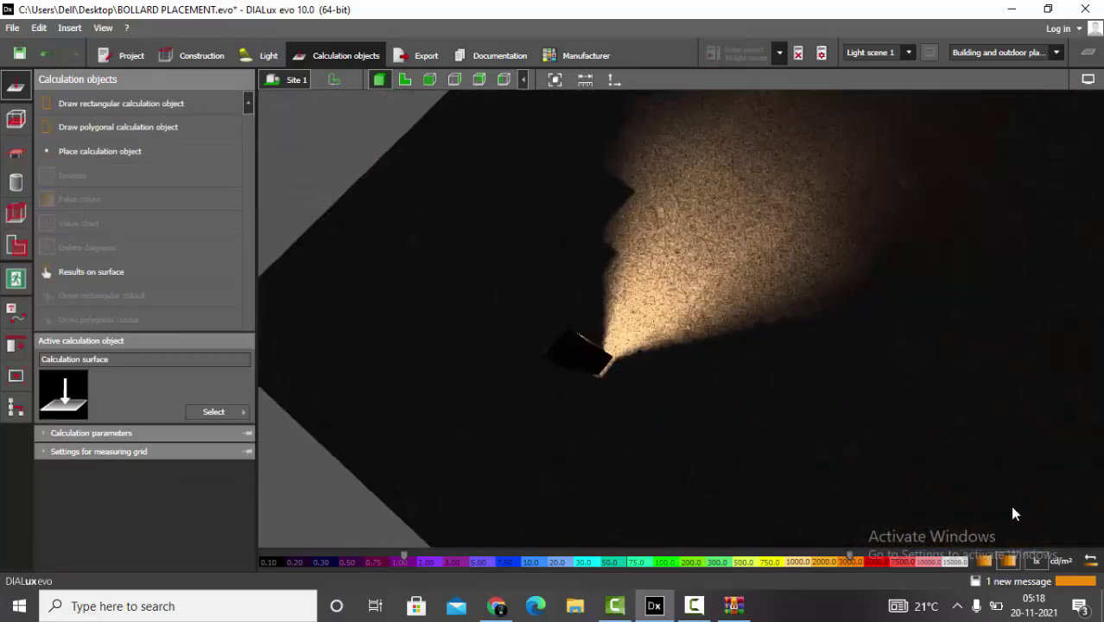
# - Delete the calculation results and zoom out over the site in 2D plan view
pyautogui.click(798, 56)
pyautogui.click(406, 79)
pyautogui.scroll(-5, 540, 279)
pyautogui.scroll(-6, 540, 363)
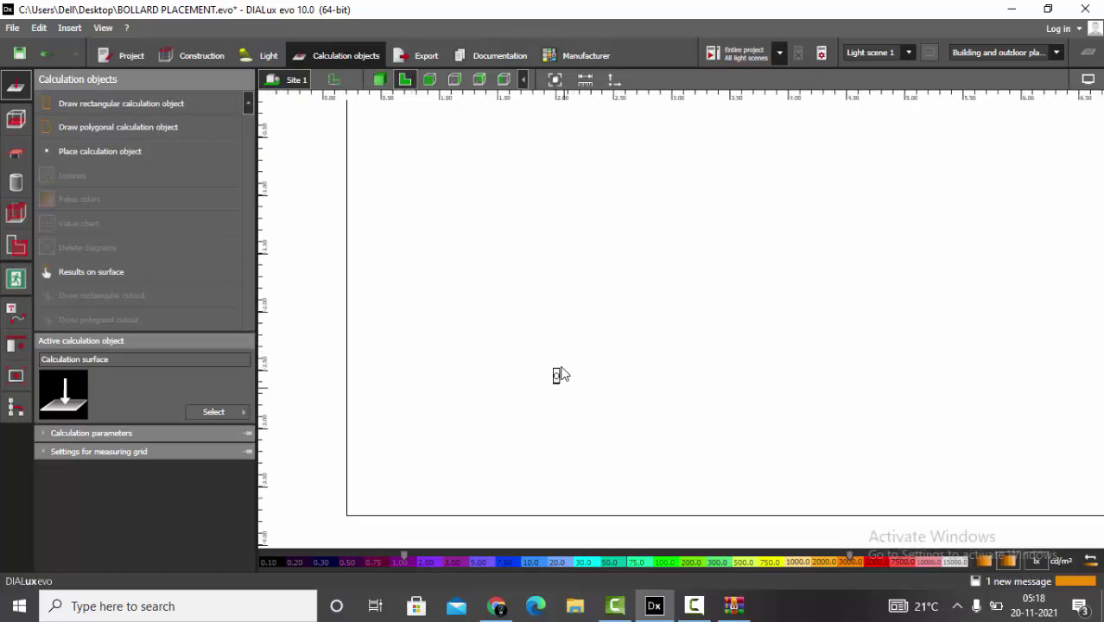
pyautogui.scroll(-2, 583, 377)
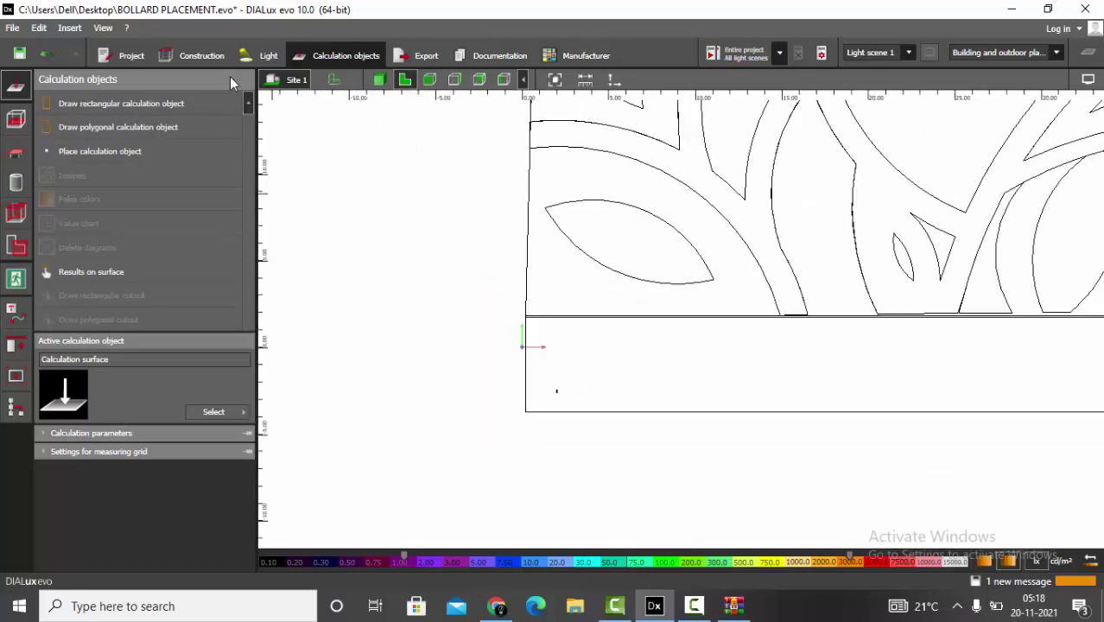
# - Select the bollard and draw a 23.450 m straight copy line in Construction
pyautogui.click(194, 55)
pyautogui.scroll(3, 576, 399)
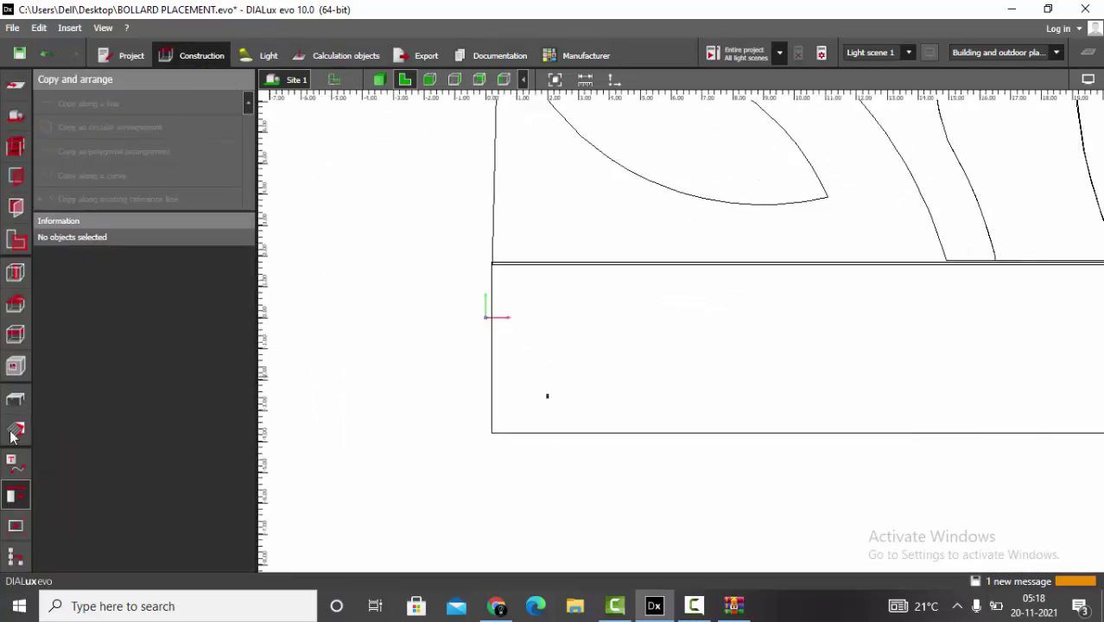
pyautogui.click(547, 399)
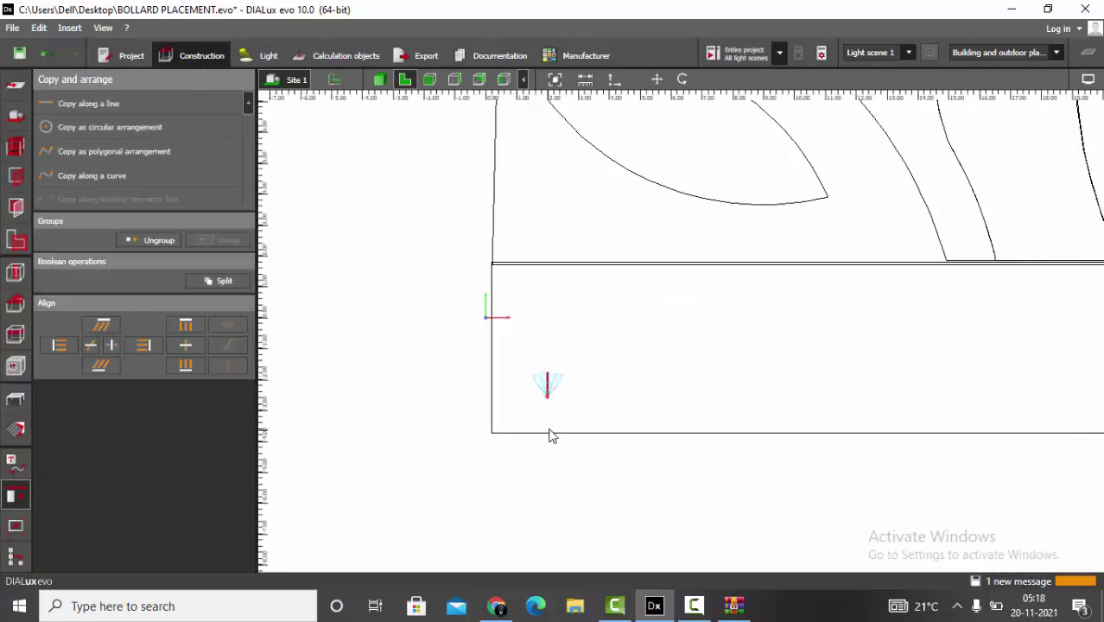
pyautogui.click(104, 104)
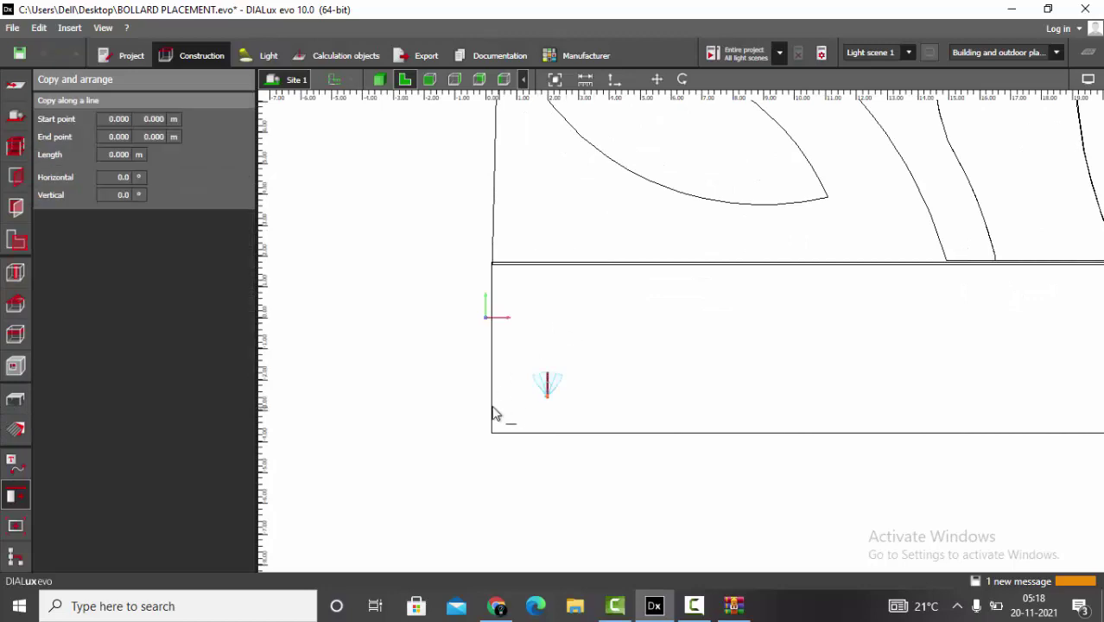
pyautogui.scroll(-4, 480, 408)
pyautogui.scroll(2, 572, 424)
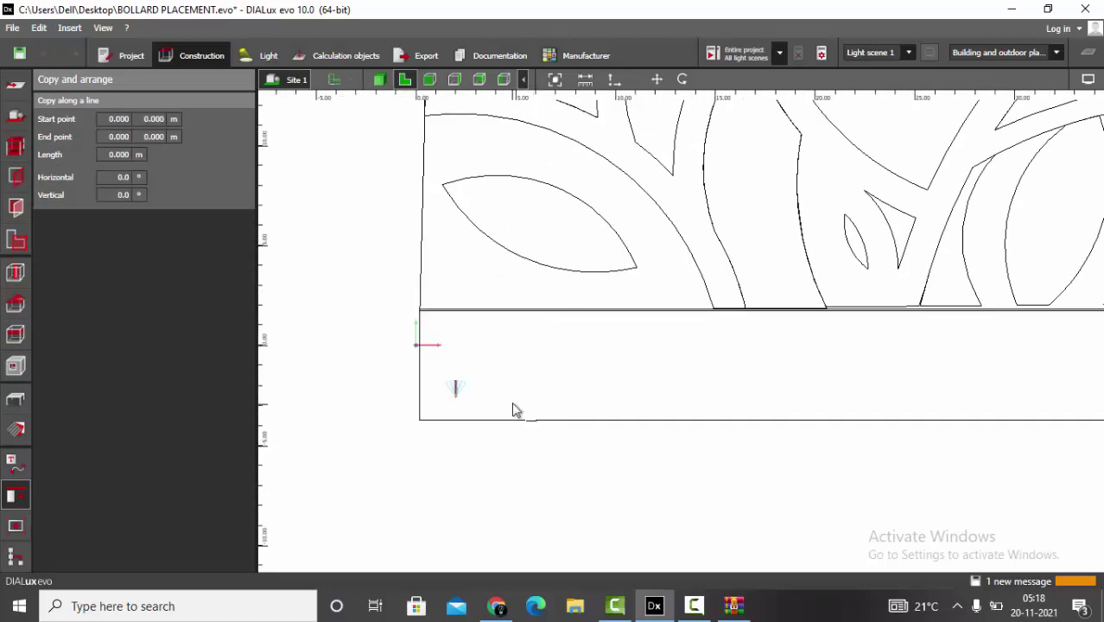
pyautogui.click(511, 402)
pyautogui.click(980, 403)
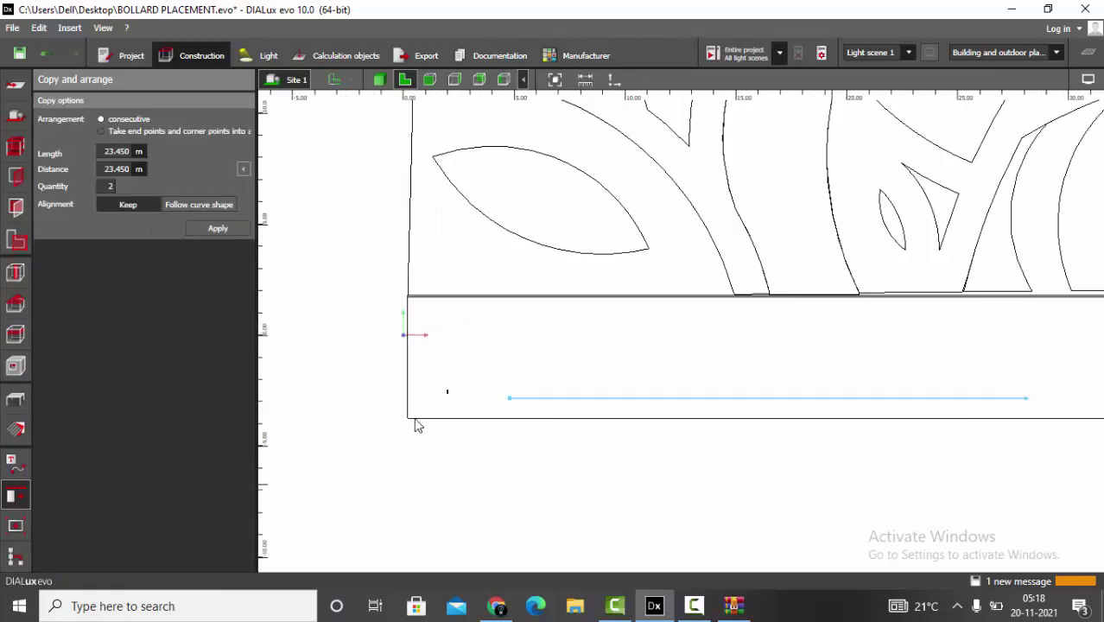
# - Set the quantity to 10 at 2.606 m spacing, follow the curve shape, and apply
pyautogui.click(110, 186)
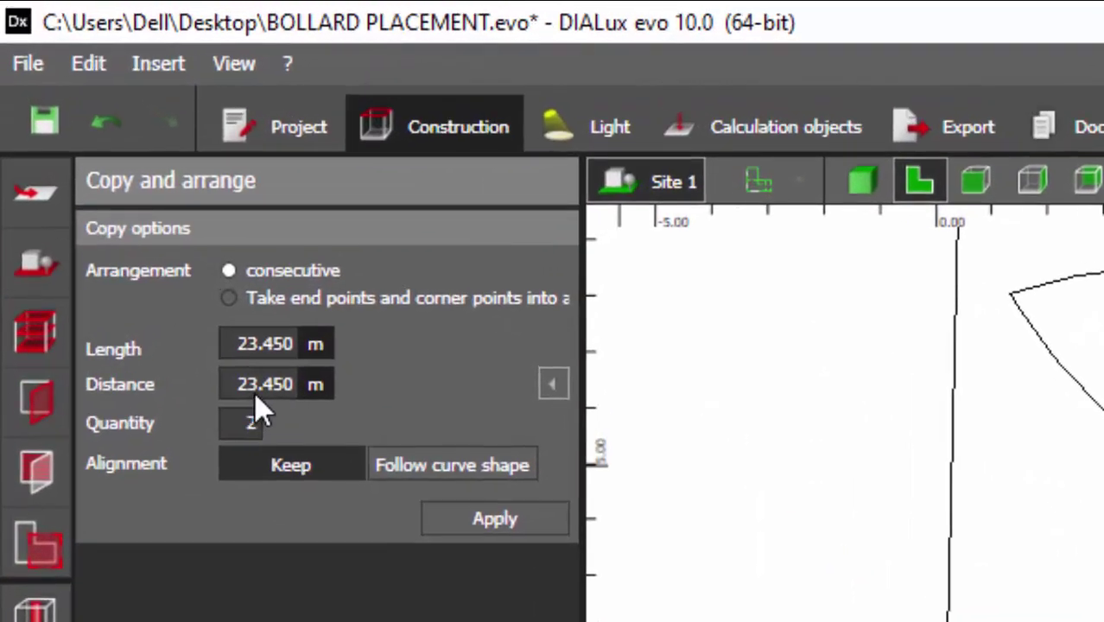
pyautogui.click(115, 168)
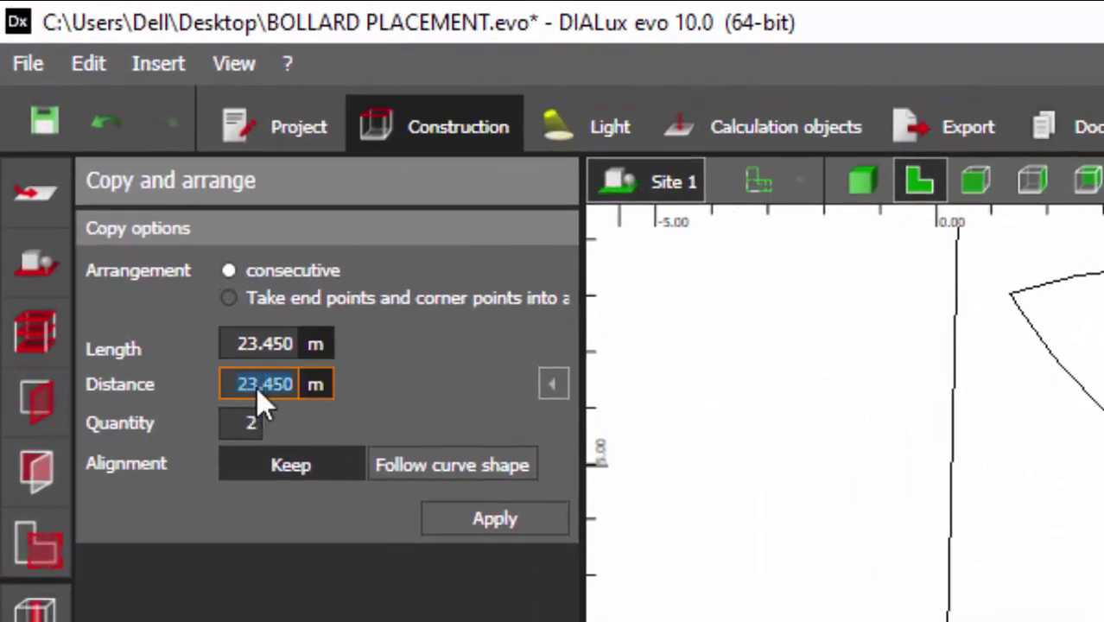
pyautogui.click(243, 420)
pyautogui.write('10')
pyautogui.press('Return')
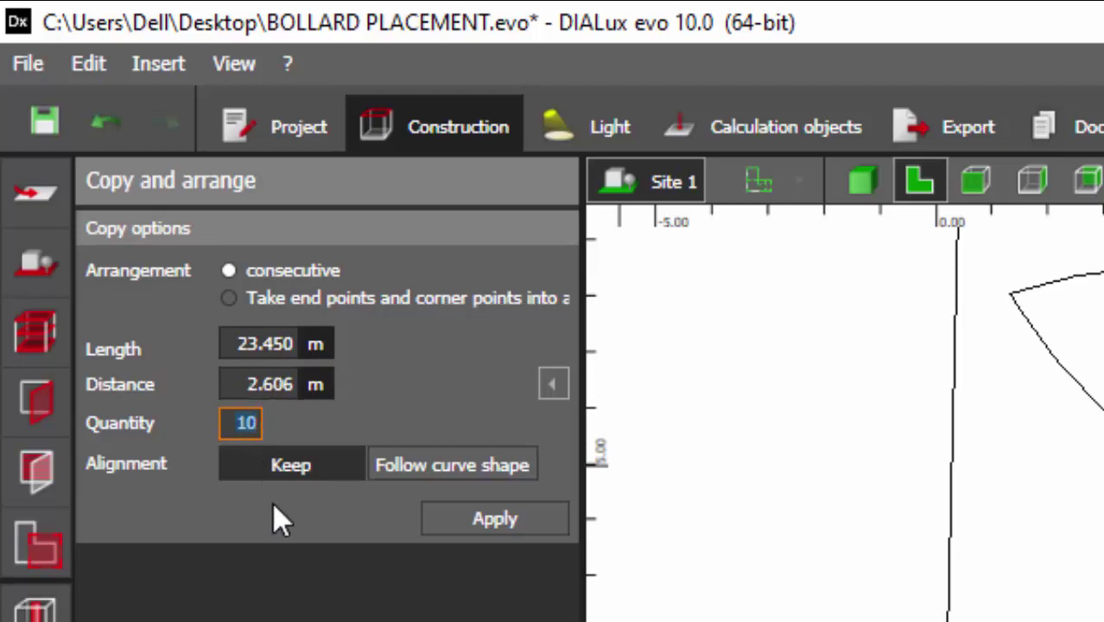
pyautogui.click(406, 465)
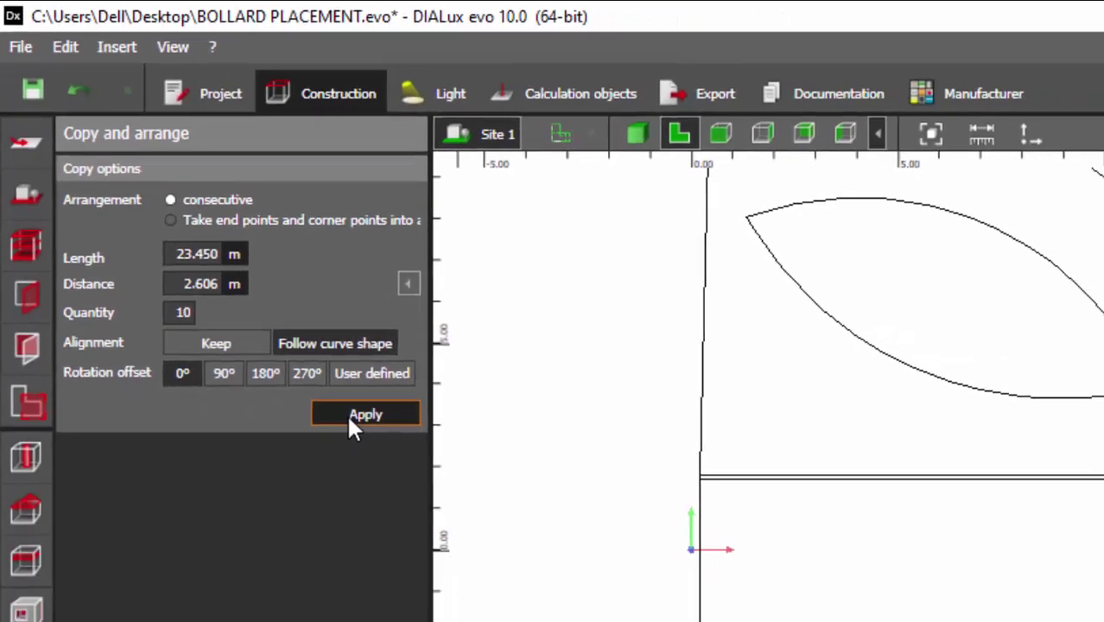
pyautogui.click(518, 561)
# - Inspect the new bollard row from a low angle in the 3D view
pyautogui.scroll(10, 407, 363)
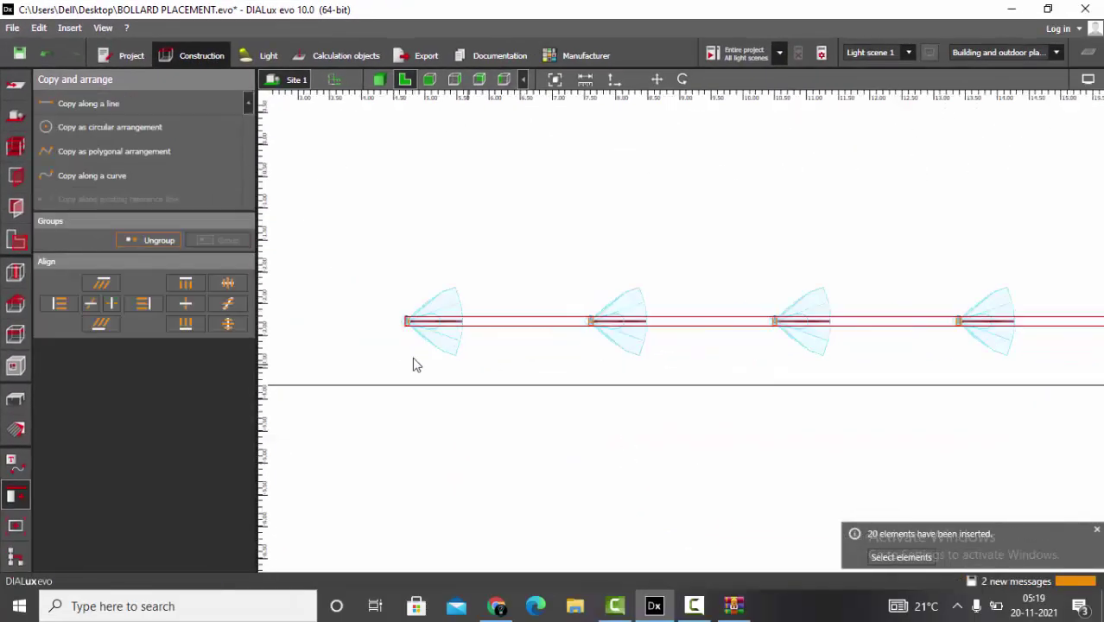
pyautogui.click(378, 79)
pyautogui.scroll(-8, 407, 363)
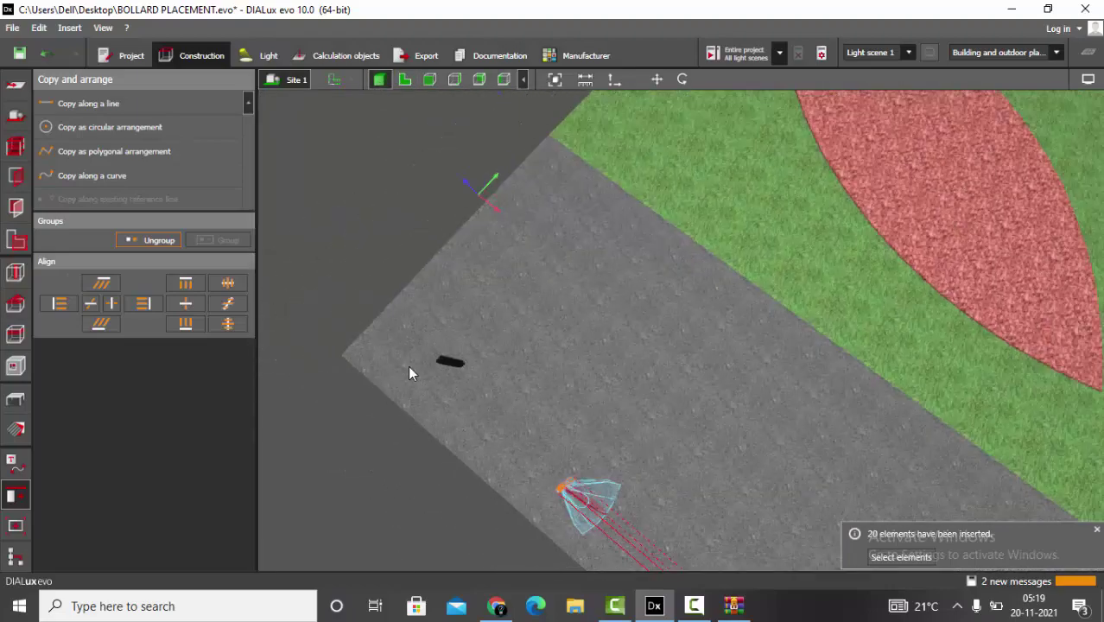
pyautogui.moveTo(409, 373); pyautogui.dragTo(753, 288, button='right')
pyautogui.scroll(5, 500, 366)
pyautogui.click(500, 366)
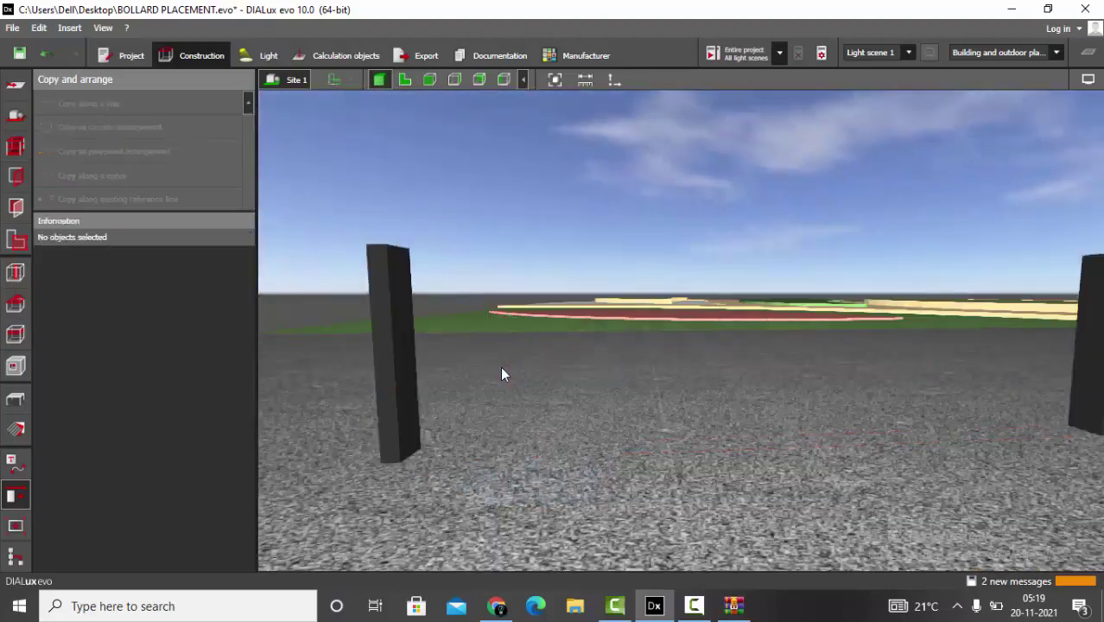
pyautogui.moveTo(500, 367); pyautogui.dragTo(783, 375, button='right')
pyautogui.click(782, 369)
pyautogui.click(506, 329)
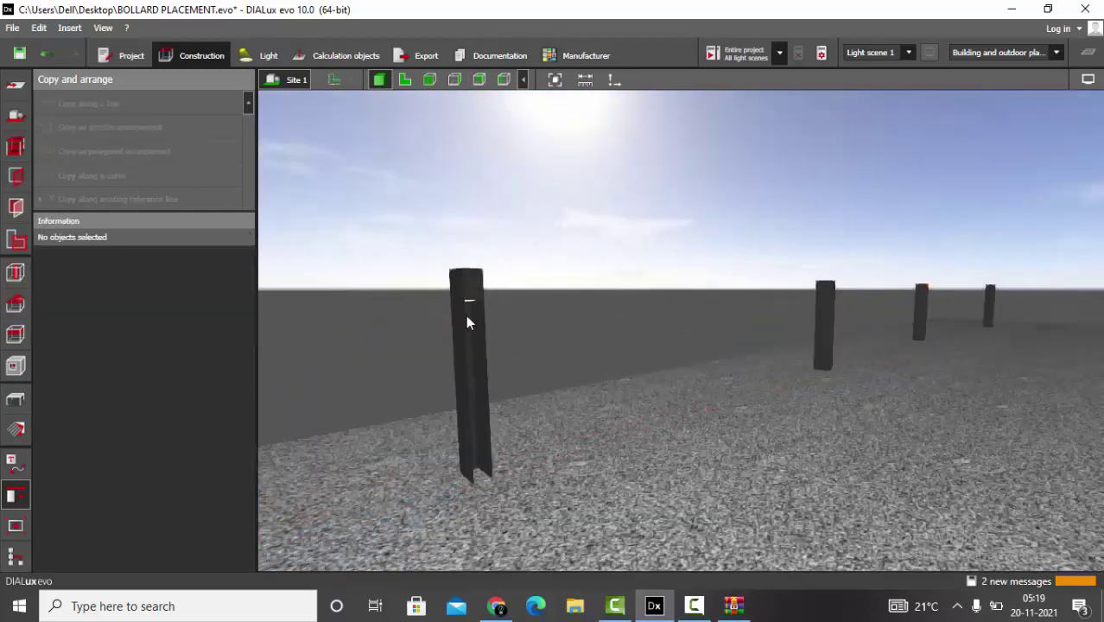
pyautogui.click(464, 333)
# - Check the row in top-down view, then return to 3D and select the bollard group
pyautogui.click(405, 80)
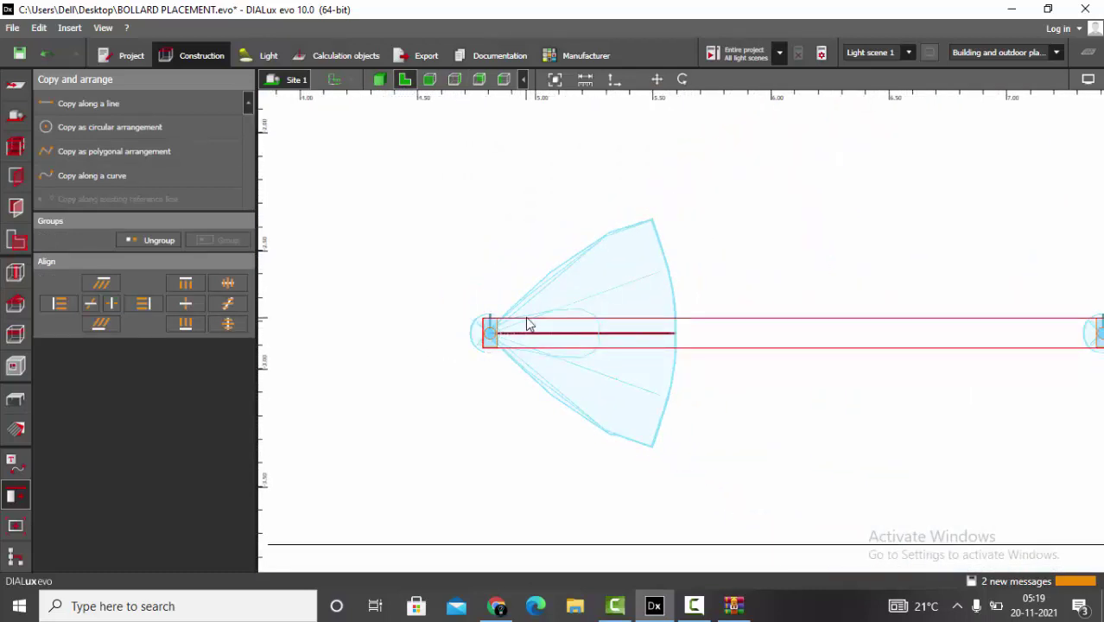
pyautogui.click(378, 79)
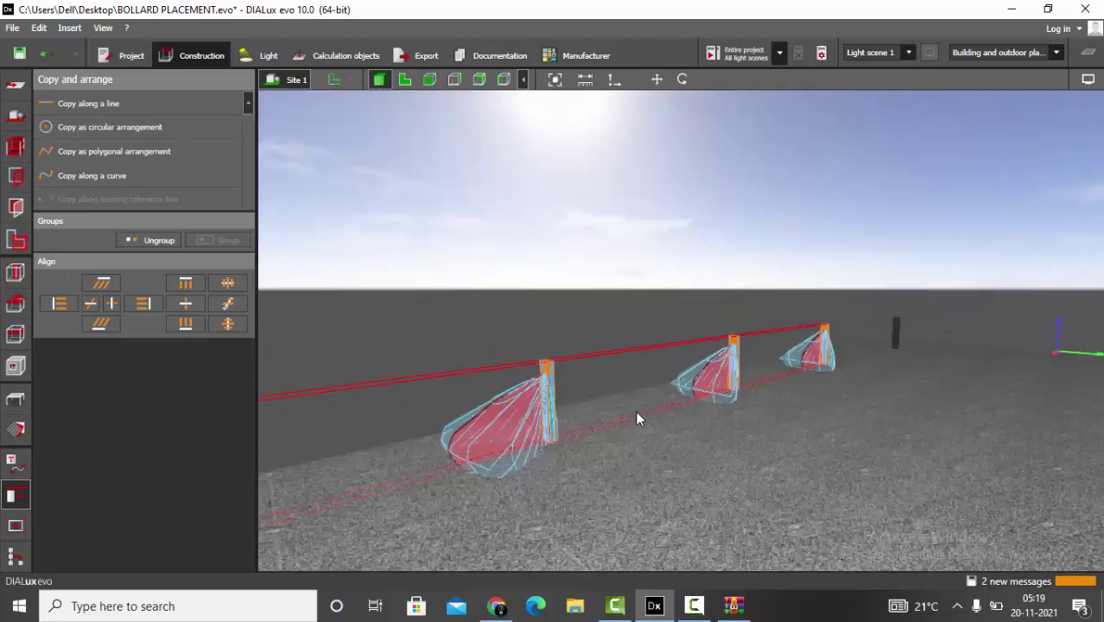
pyautogui.moveTo(599, 296); pyautogui.dragTo(538, 391)
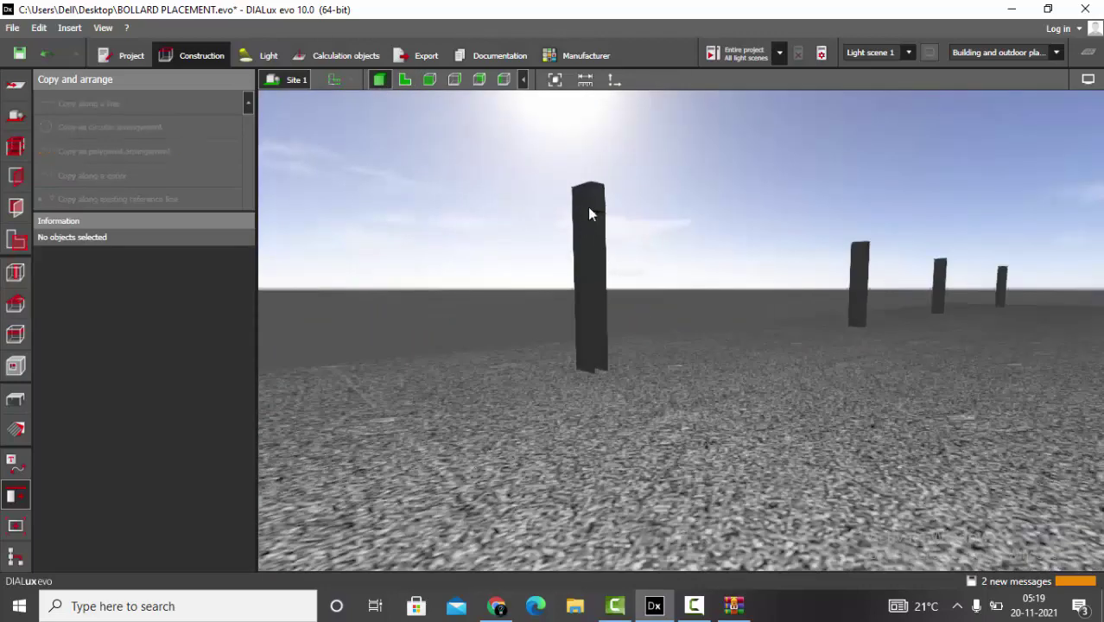
pyautogui.click(593, 205)
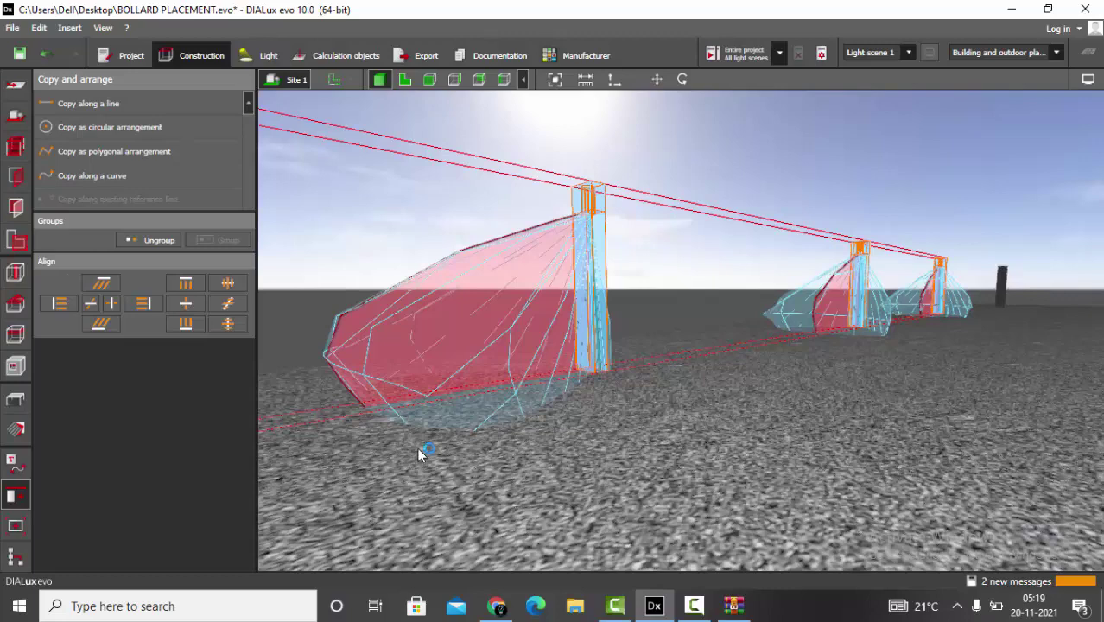
pyautogui.moveTo(417, 448); pyautogui.dragTo(648, 389)
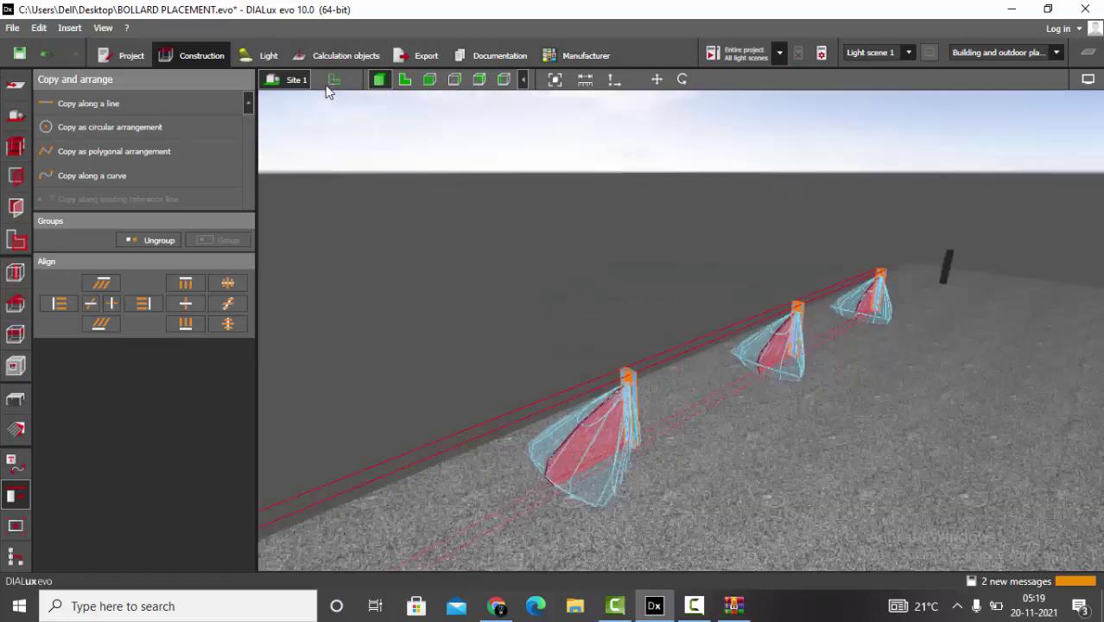
pyautogui.click(347, 57)
# - Calculate the lighting, review the lit bollard row in 3D, then delete the results
pyautogui.click(745, 57)
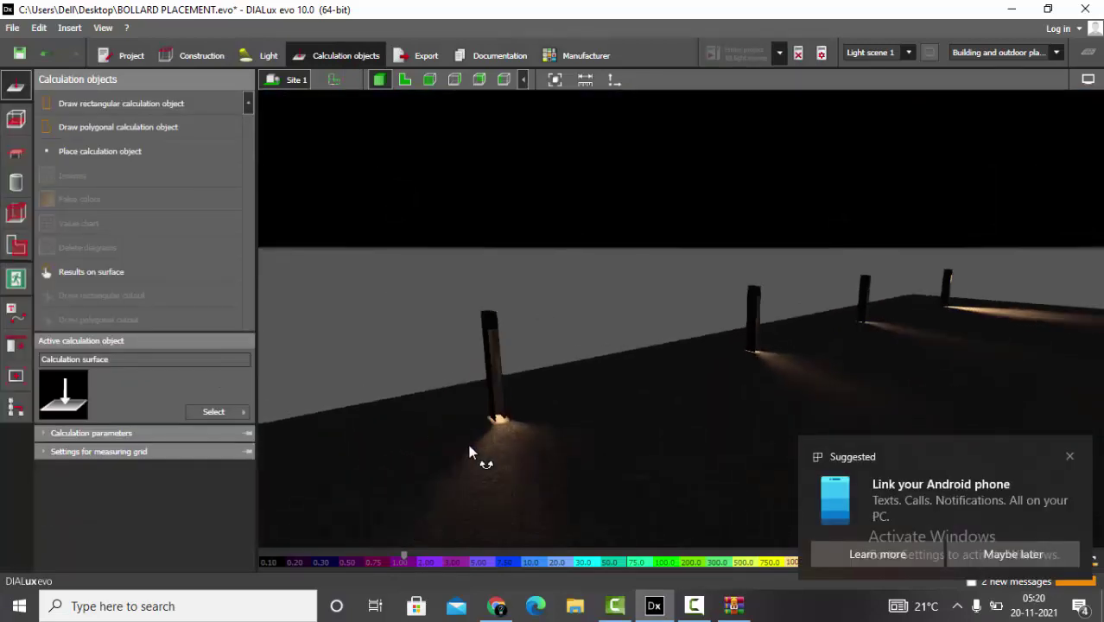
pyautogui.moveTo(464, 444); pyautogui.dragTo(735, 424, button='right')
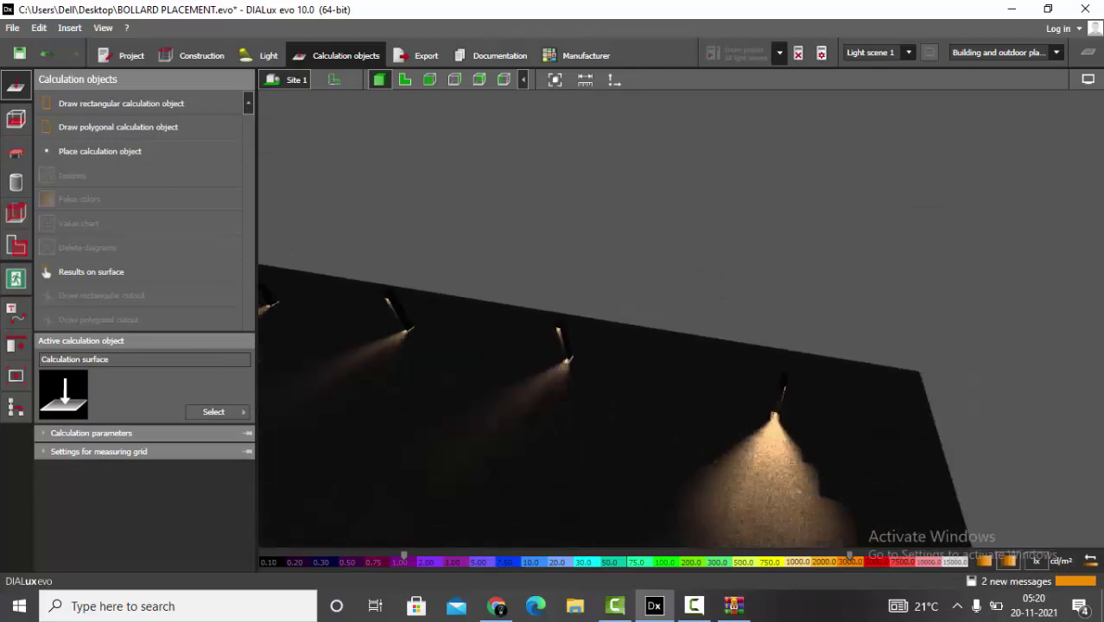
pyautogui.scroll(-2, 1077, 320)
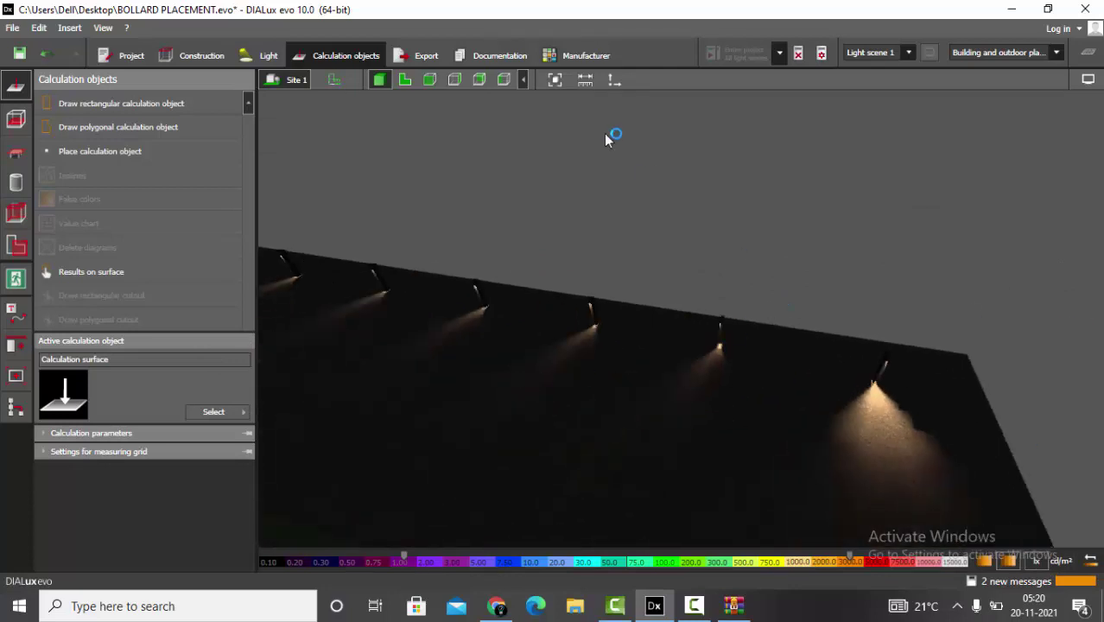
pyautogui.click(798, 55)
# - Select the ten copied bollards in the 2D plan and delete them
pyautogui.click(404, 79)
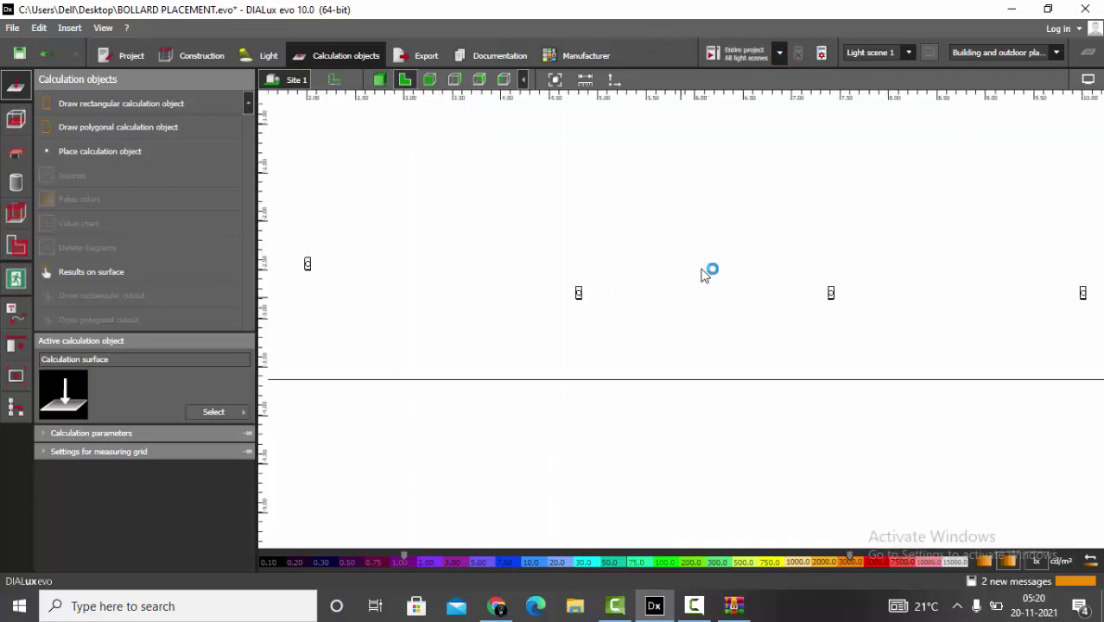
pyautogui.scroll(-1, 692, 437)
pyautogui.scroll(-2, 518, 436)
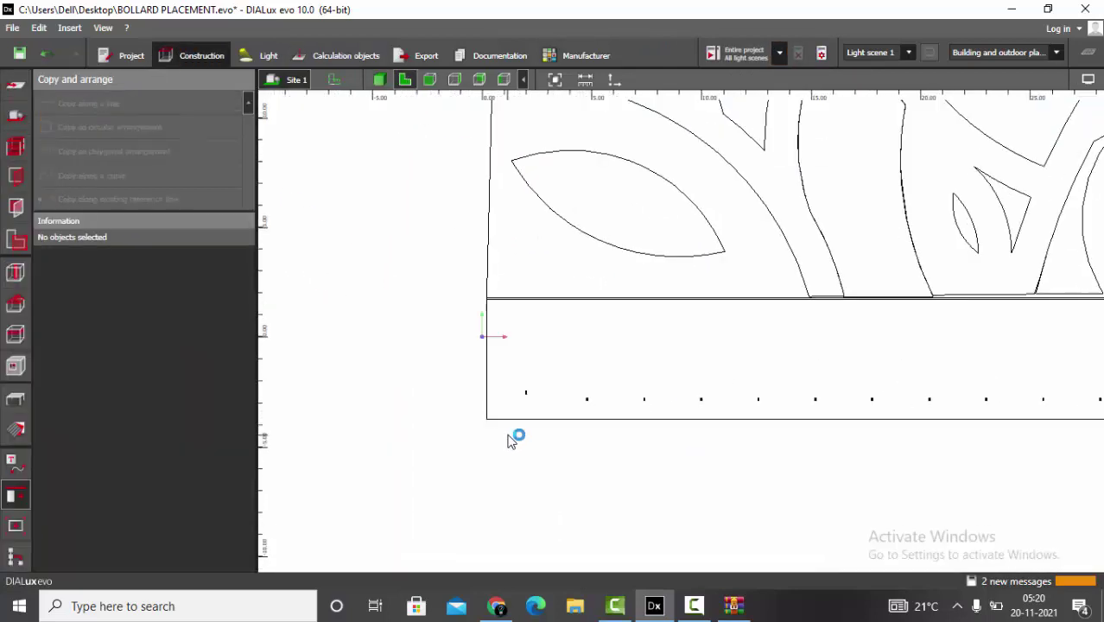
pyautogui.click(567, 409)
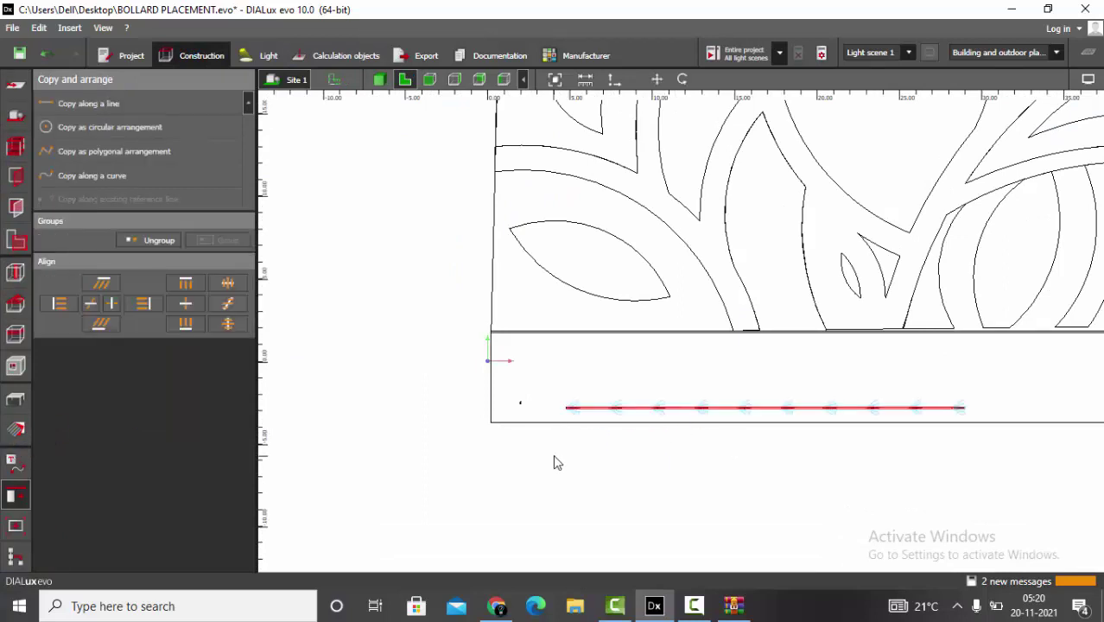
pyautogui.press('Delete')
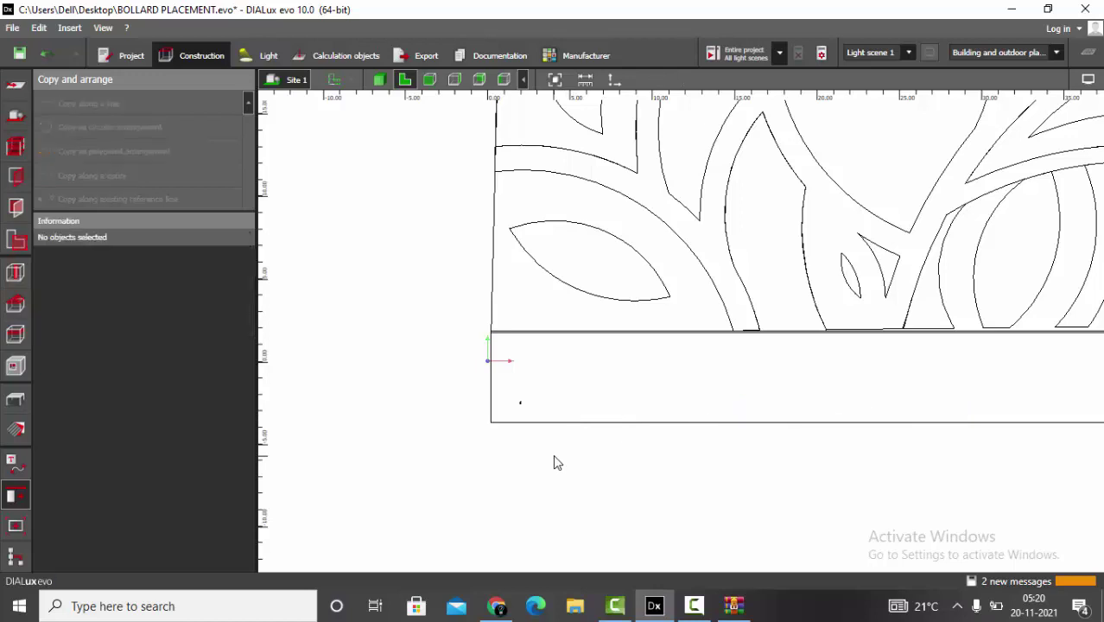
pyautogui.scroll(10, 518, 415)
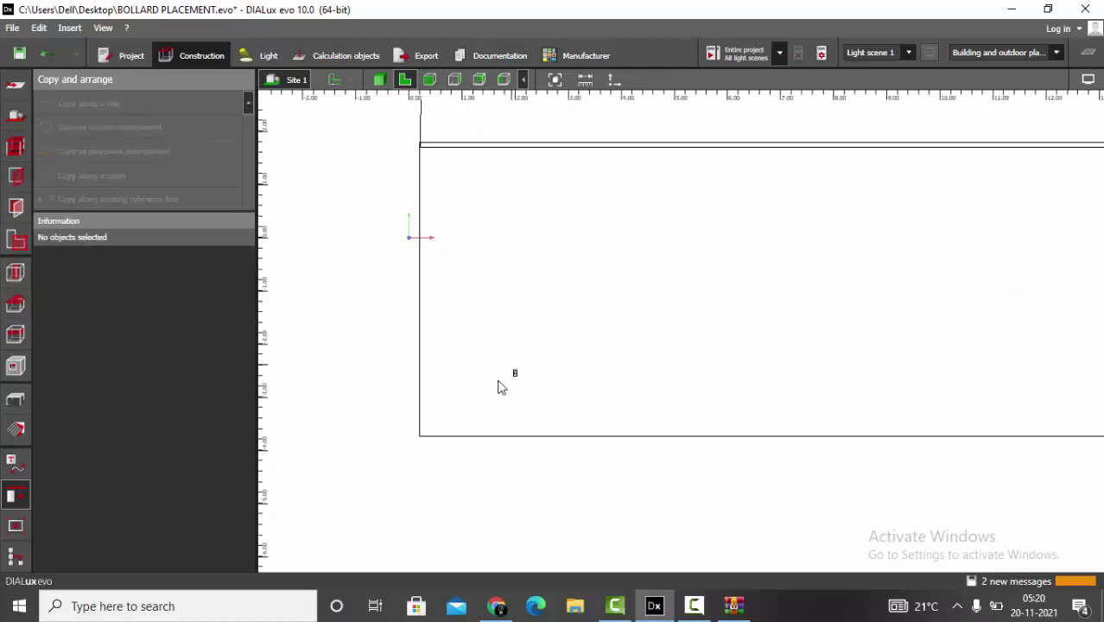
# - Place a MONOPOL 70 LED 930 beside the bollard at 2.254, −2.486 m, 4.000 m height
pyautogui.click(15, 425)
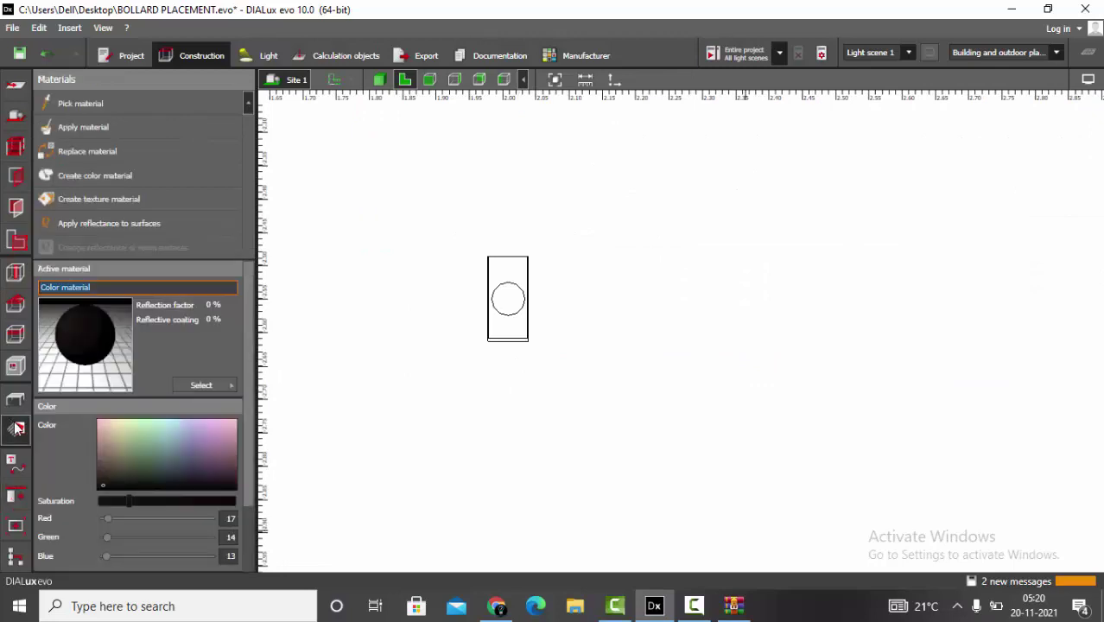
pyautogui.click(59, 198)
pyautogui.click(671, 255)
pyautogui.scroll(-3, 527, 406)
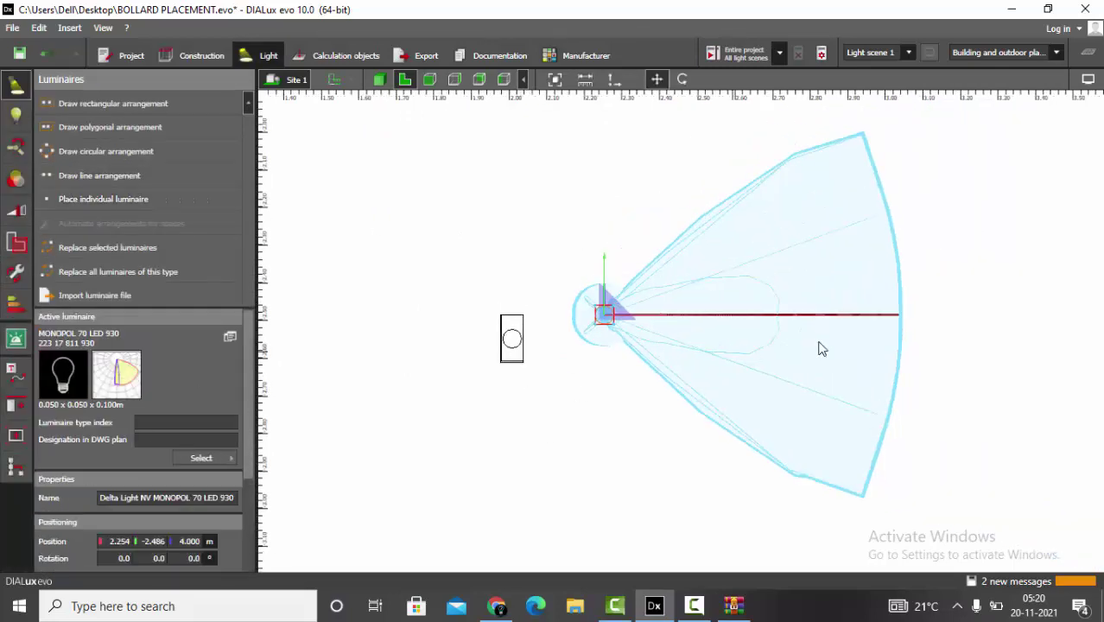
pyautogui.scroll(2, 803, 350)
pyautogui.scroll(-1, 522, 345)
pyautogui.press('Escape')
pyautogui.click(527, 316)
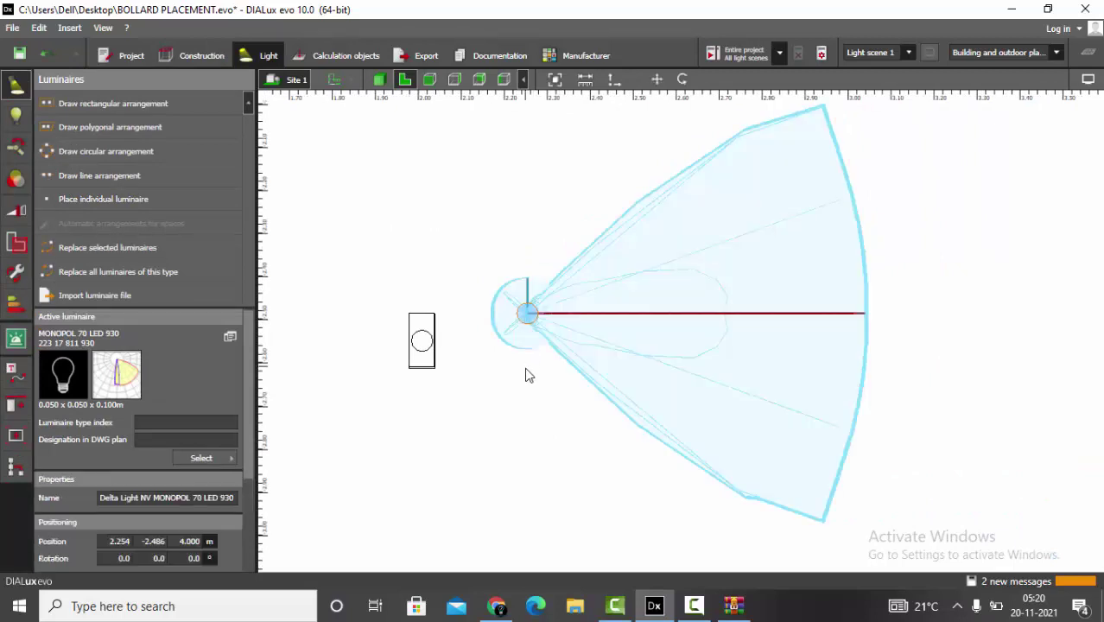
pyautogui.scroll(-2, 513, 367)
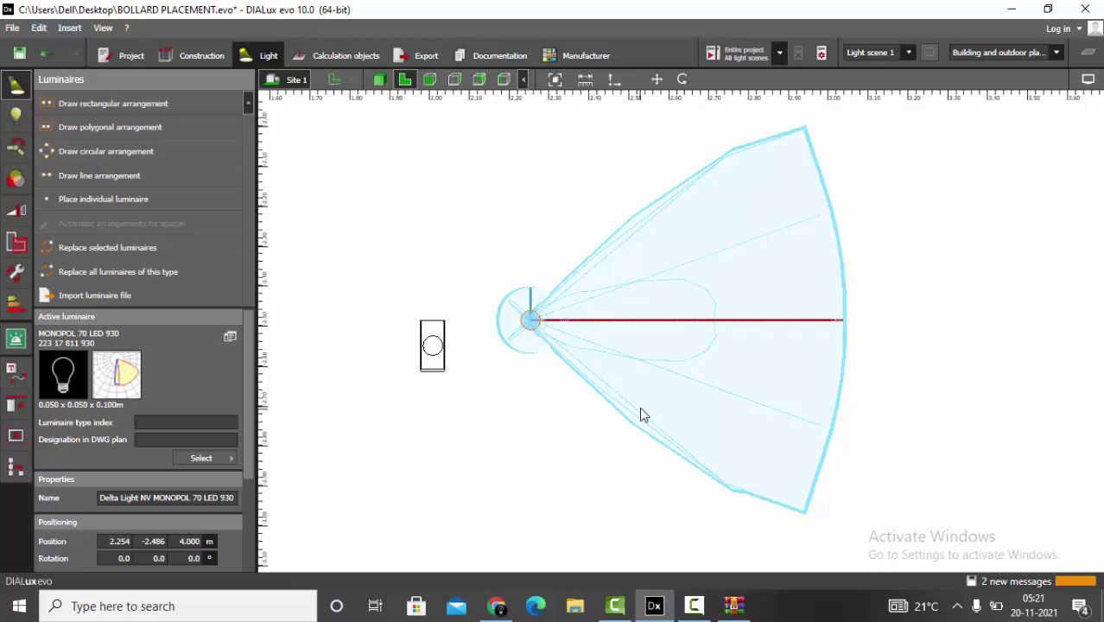
# - Copy the bollard body twice along a straight line, following the line's shape
pyautogui.click(437, 366)
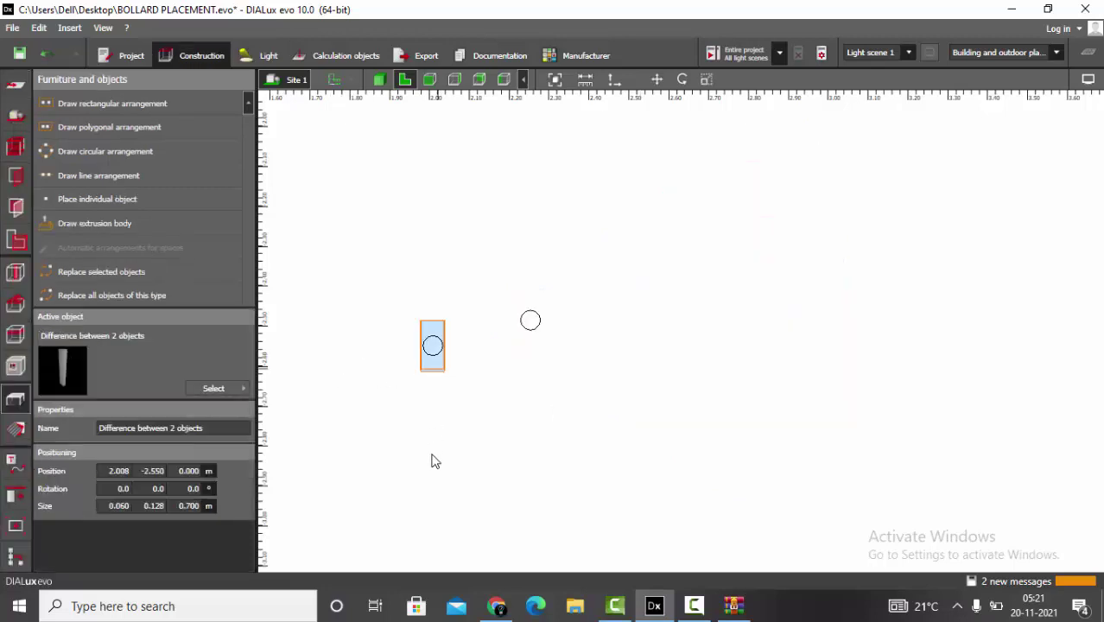
pyautogui.click(15, 494)
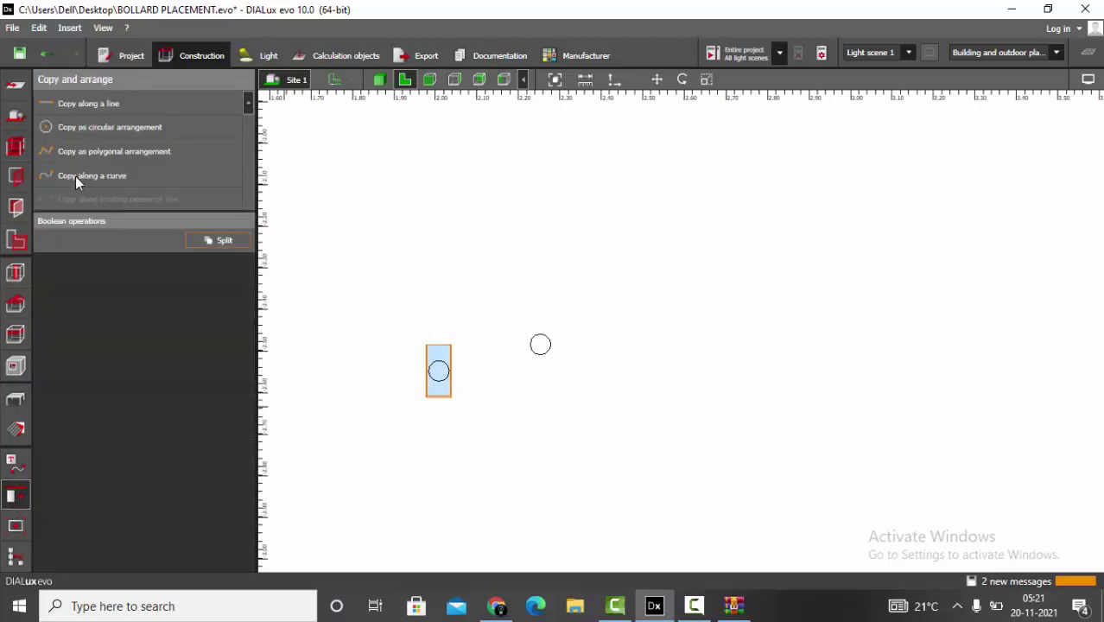
pyautogui.click(121, 105)
pyautogui.click(363, 171)
pyautogui.click(895, 171)
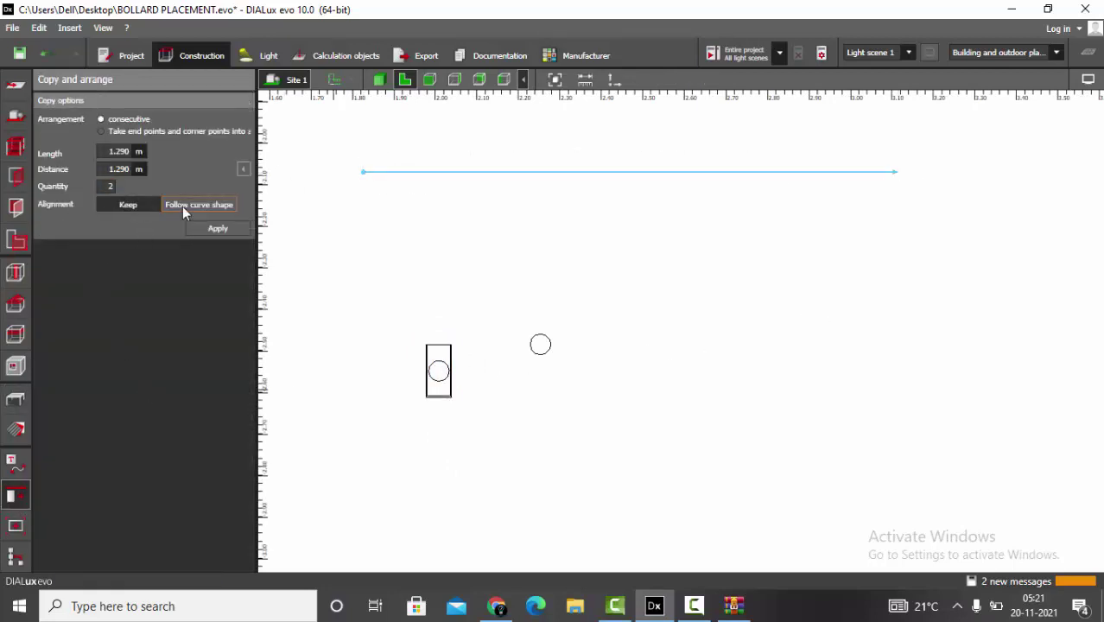
pyautogui.click(128, 203)
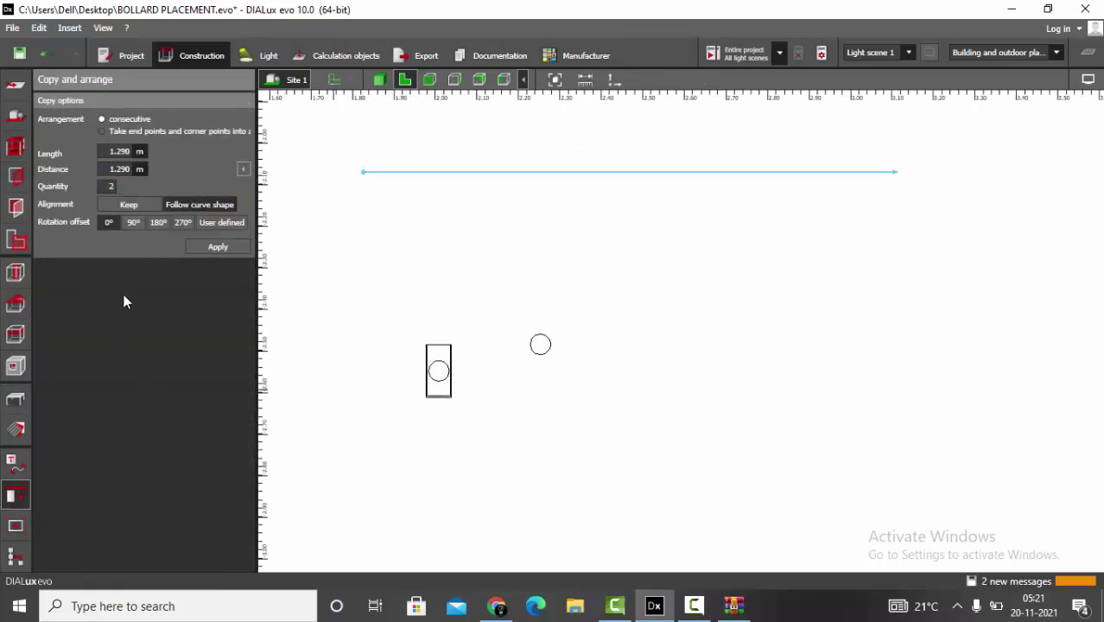
pyautogui.click(215, 248)
# - Copy the luminaire twice along a second straight line, following the line's shape
pyautogui.click(335, 192)
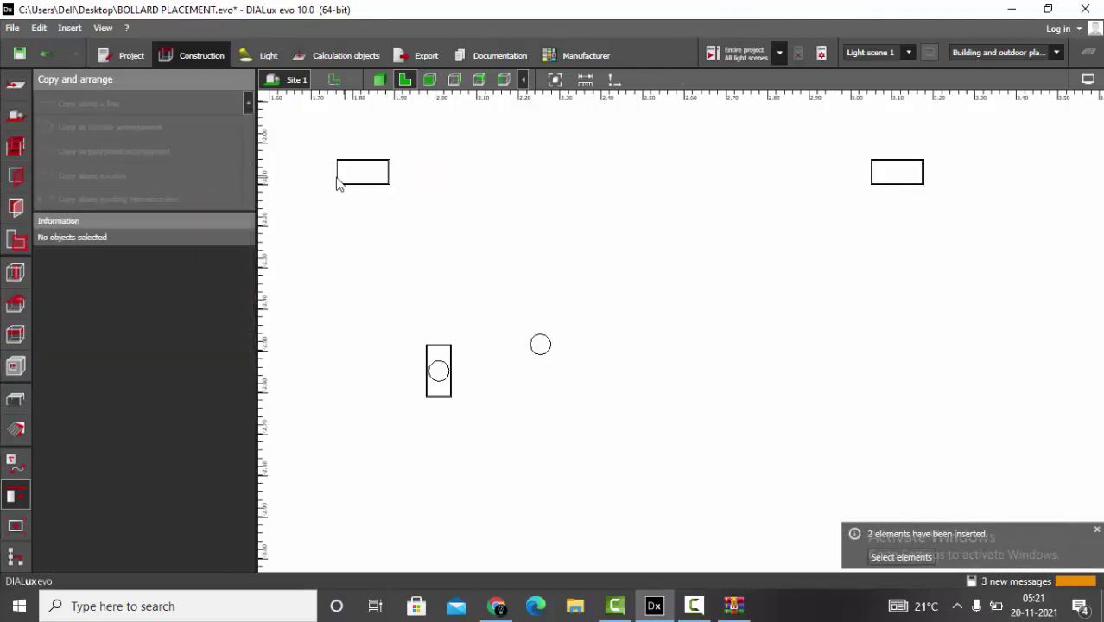
pyautogui.click(541, 346)
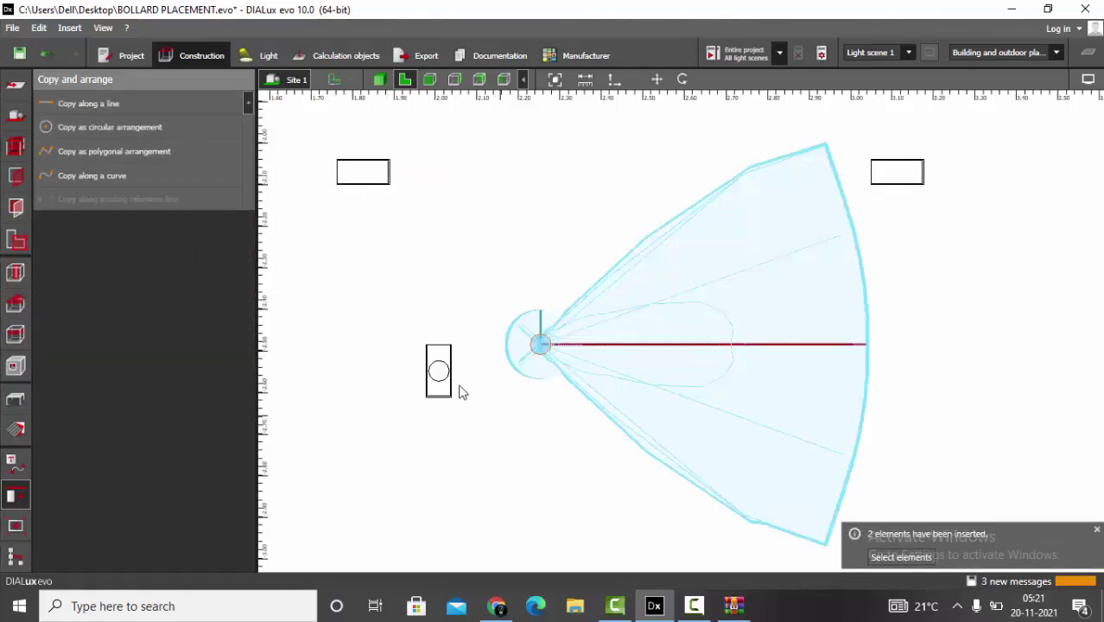
pyautogui.click(88, 103)
pyautogui.click(389, 248)
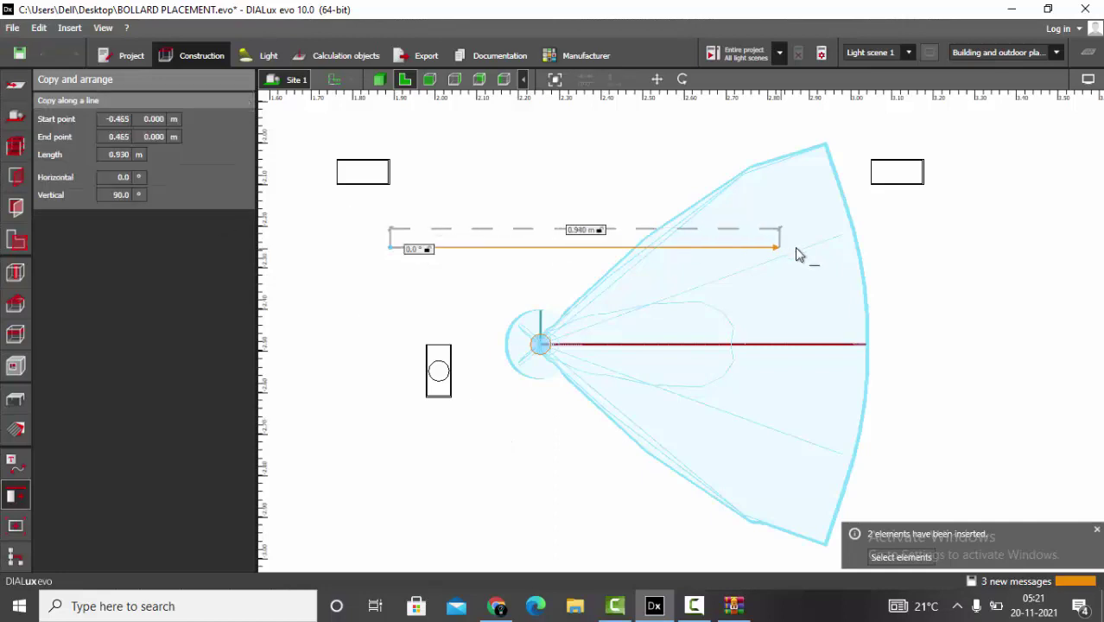
pyautogui.click(820, 247)
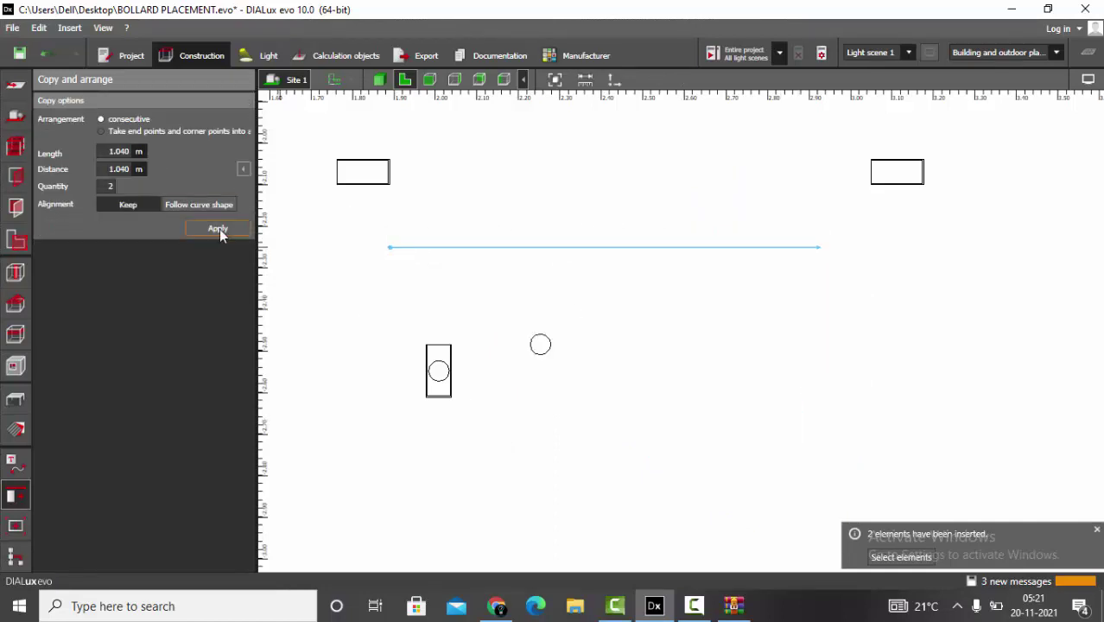
pyautogui.click(200, 206)
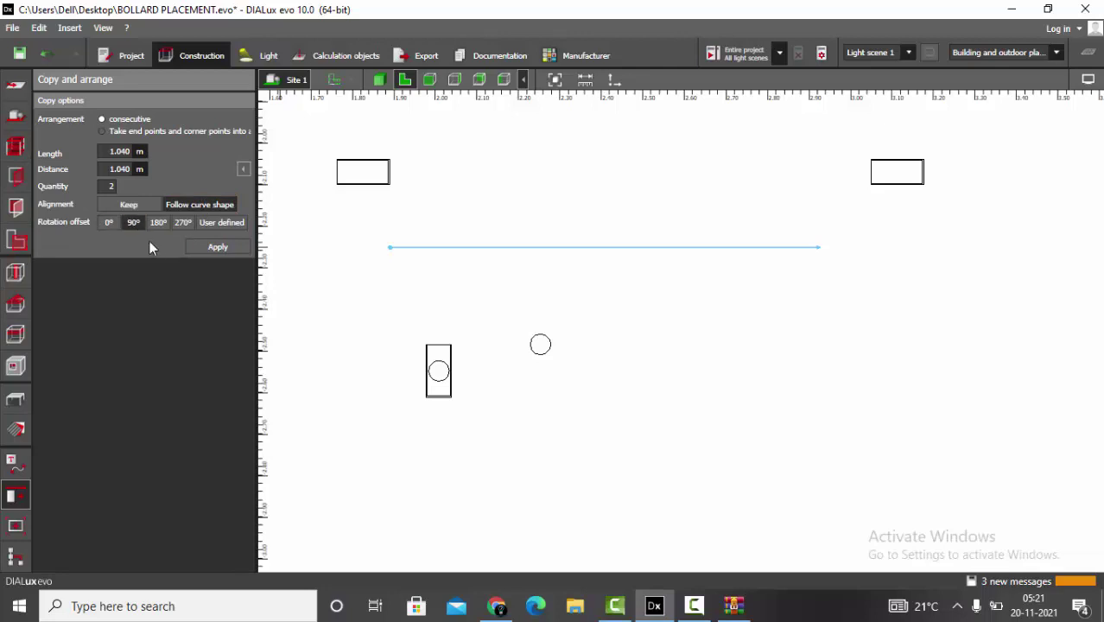
pyautogui.click(217, 248)
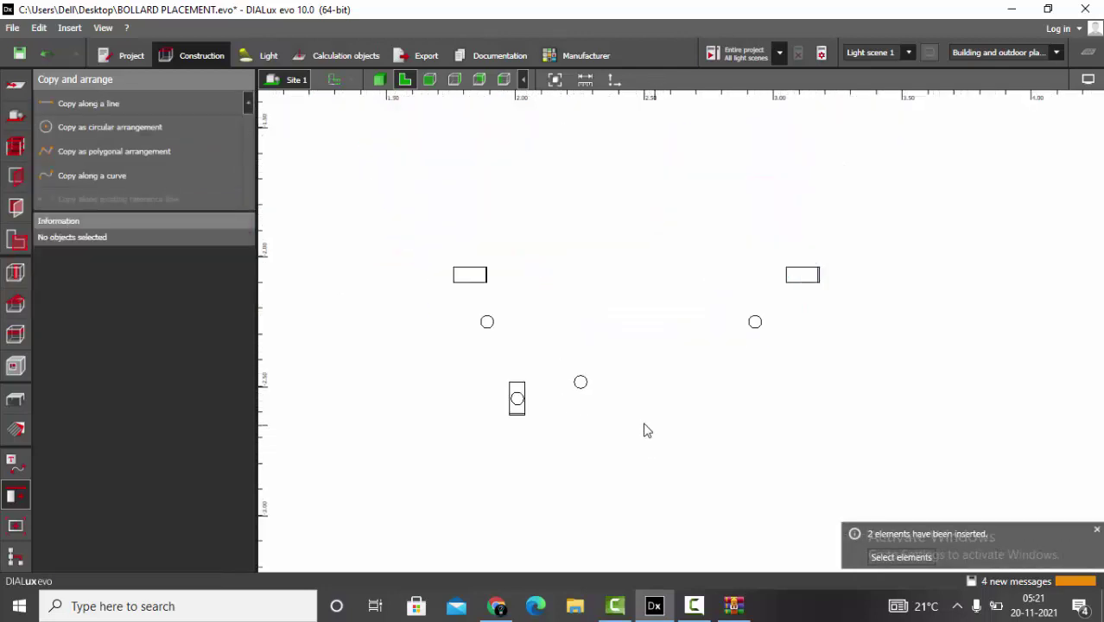
# - Select the copied pair of luminaires and delete them
pyautogui.click(446, 282)
pyautogui.scroll(-2, 590, 378)
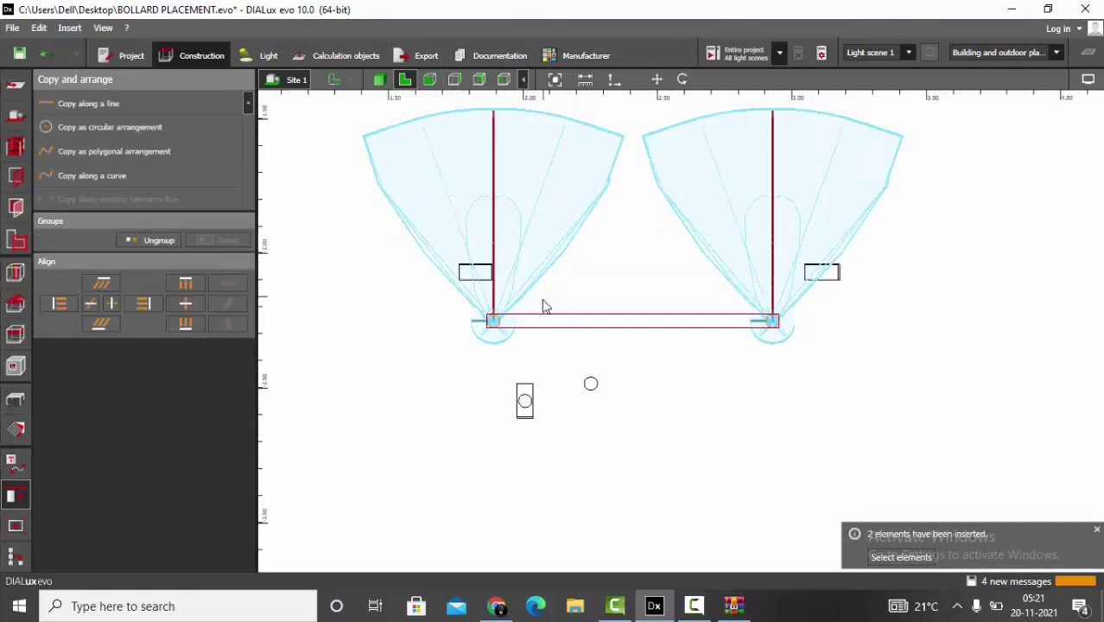
pyautogui.click(526, 182)
pyautogui.scroll(2, 525, 183)
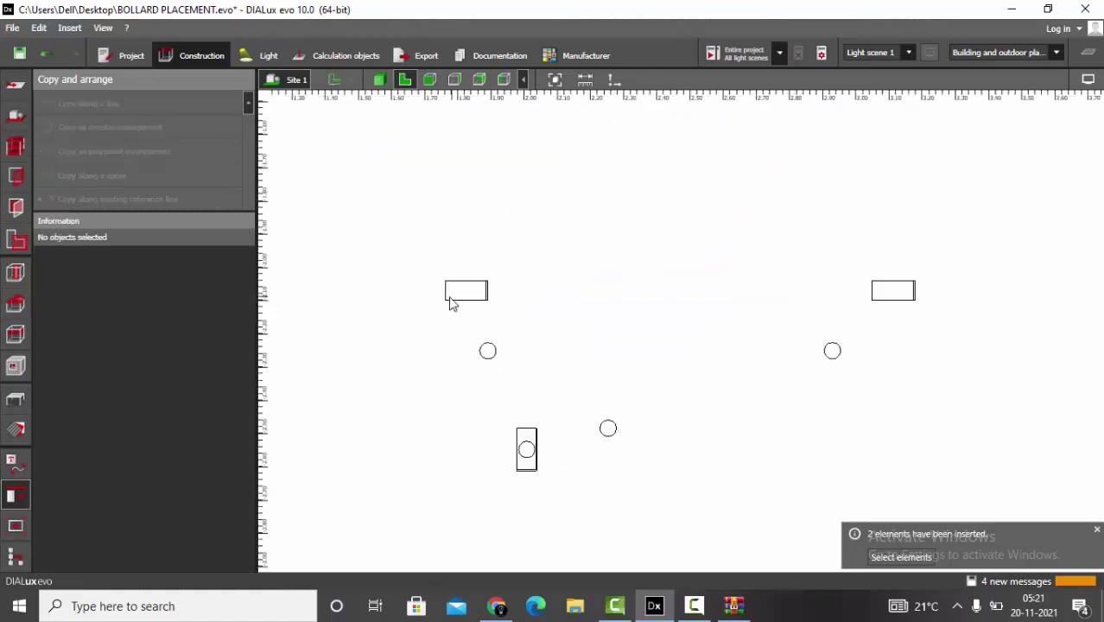
pyautogui.click(448, 298)
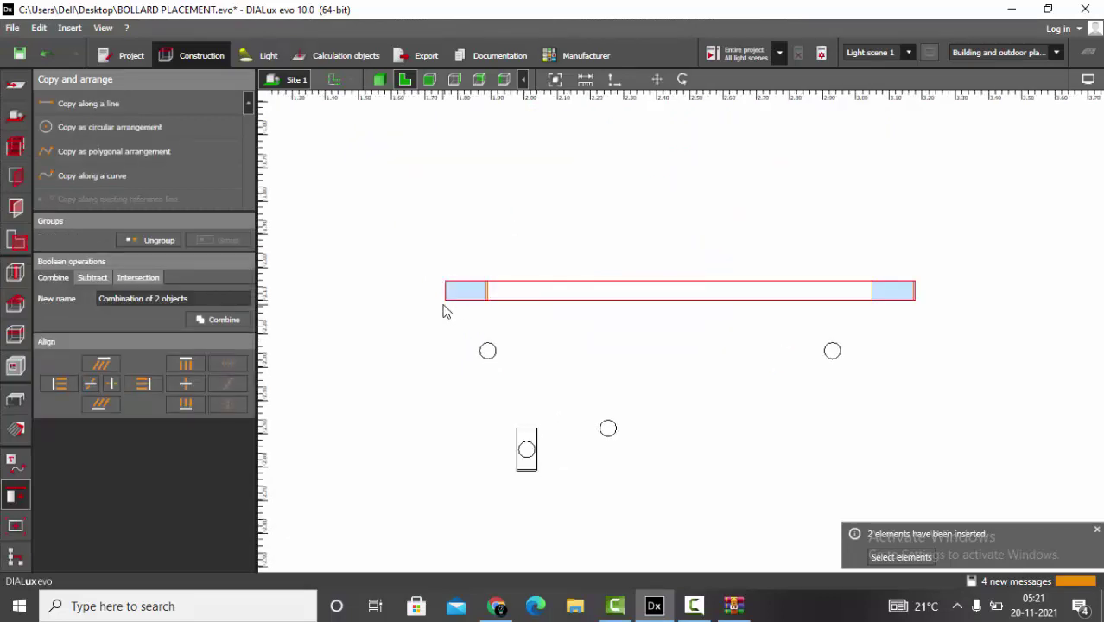
pyautogui.click(445, 311)
pyautogui.click(484, 360)
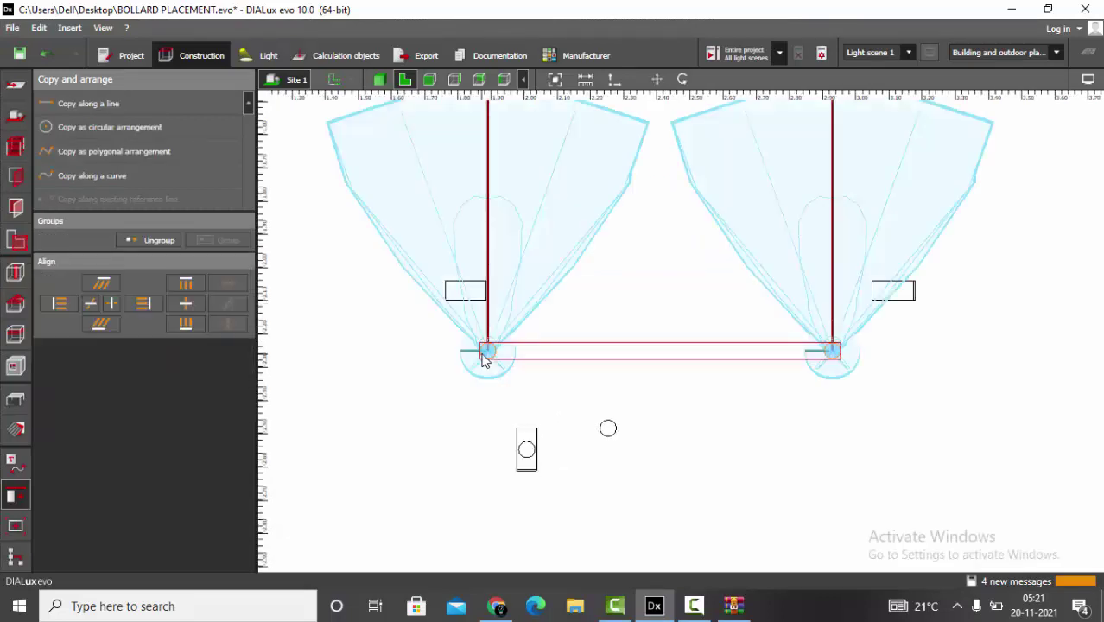
pyautogui.press('Delete')
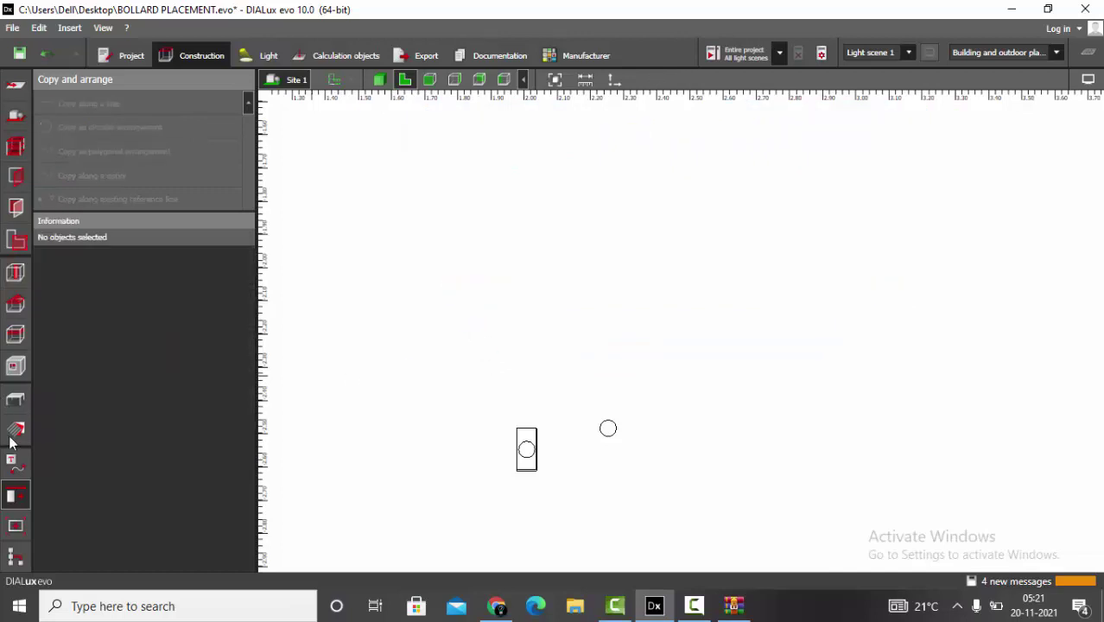
# - Undo one step and clear the selection, leaving the original bollard and its luminaire
pyautogui.click(13, 432)
pyautogui.scroll(2, 605, 492)
pyautogui.hotkey('ctrl', 'z')
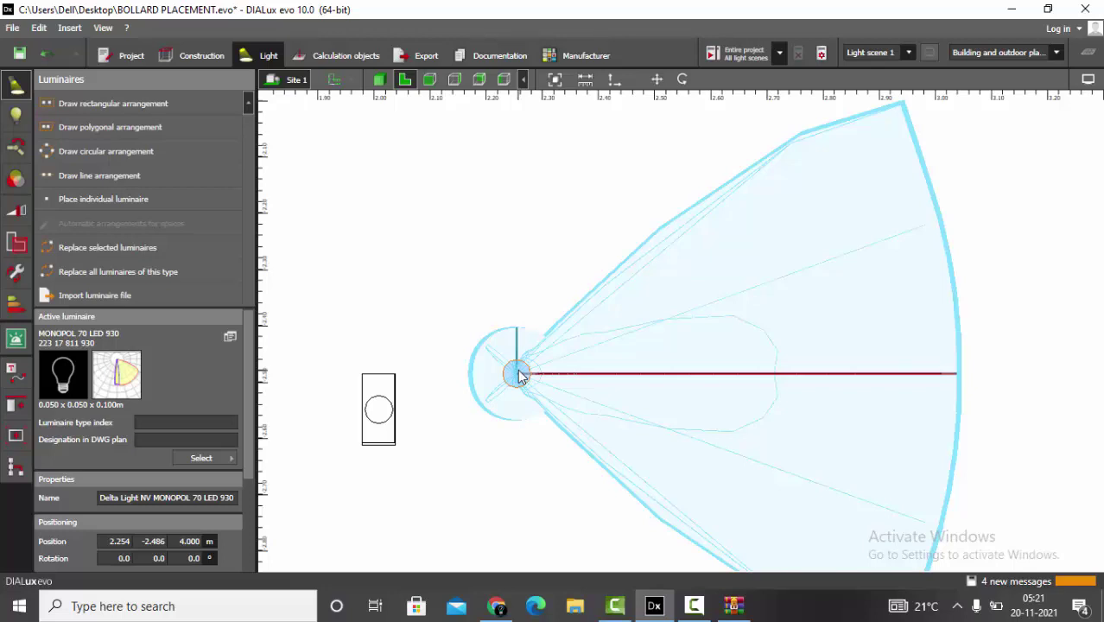
pyautogui.press('Escape')
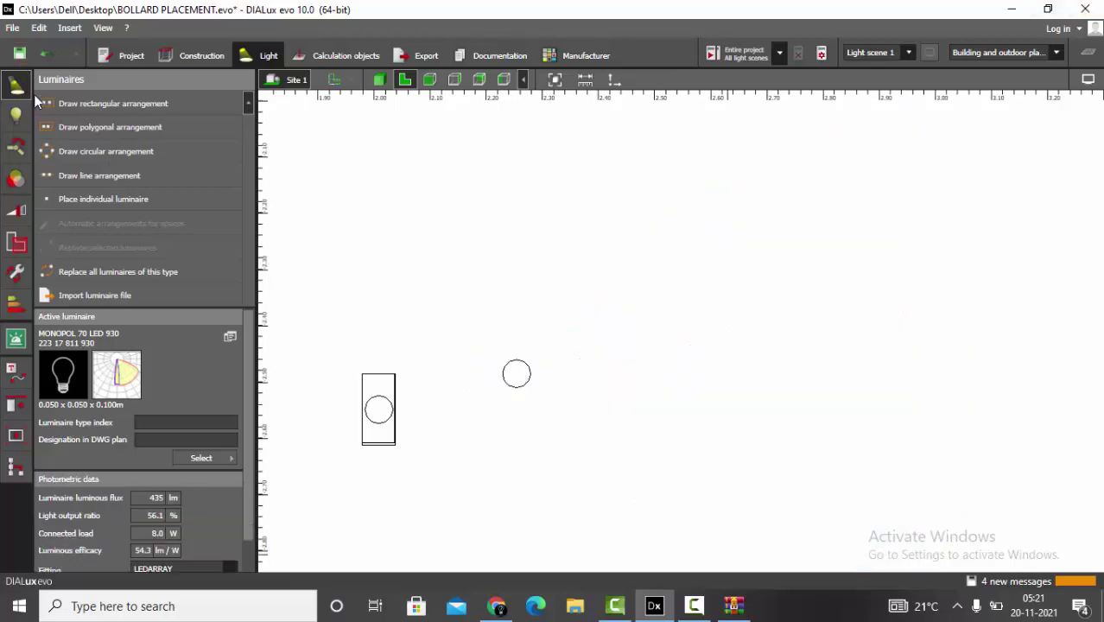
pyautogui.click(201, 57)
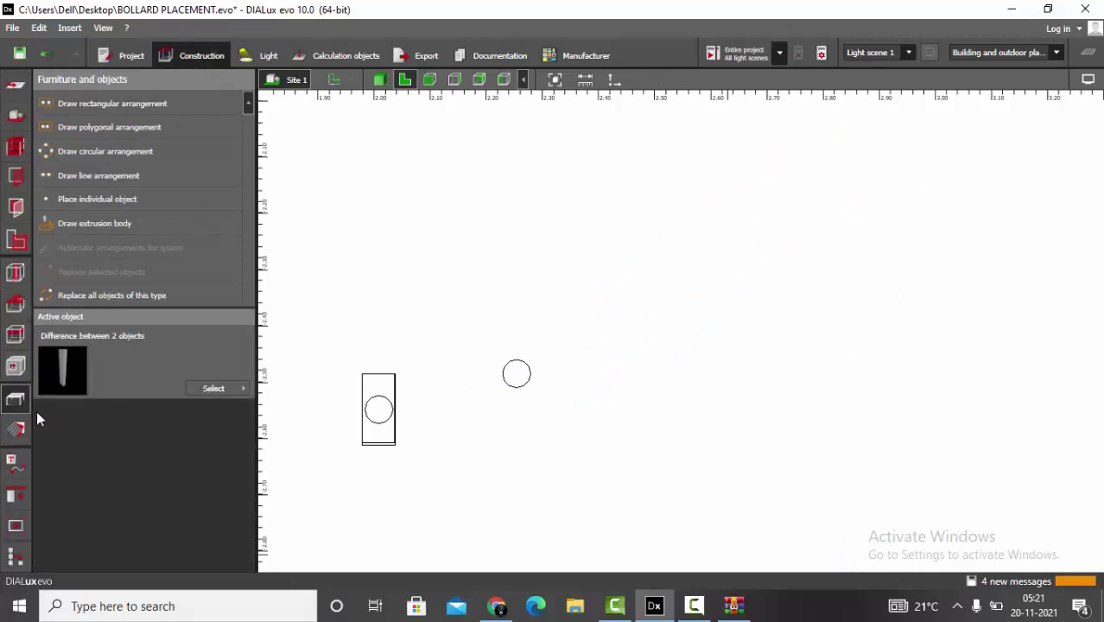
# - Place a cube from the objects catalogue to the right of the bollard
pyautogui.click(232, 387)
pyautogui.click(281, 118)
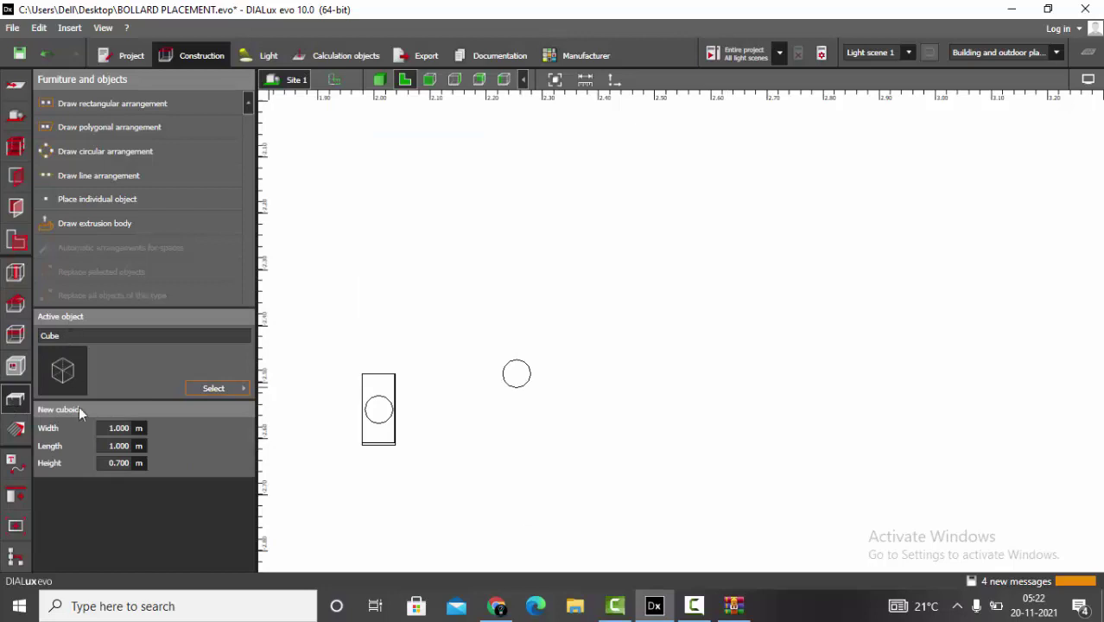
pyautogui.click(79, 198)
pyautogui.click(498, 244)
pyautogui.scroll(-2, 497, 348)
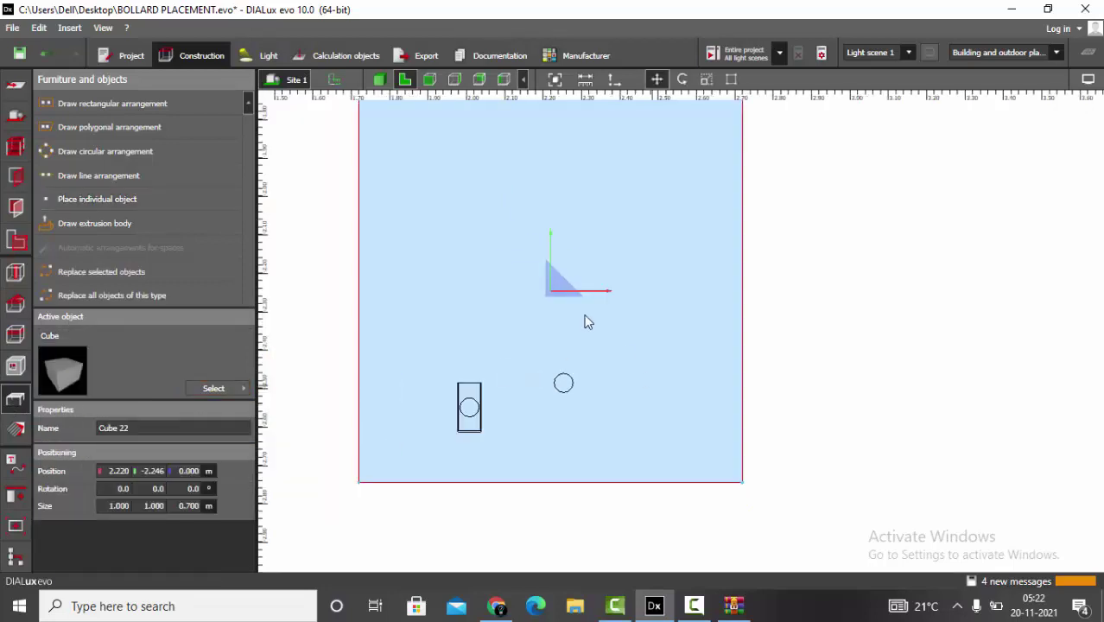
pyautogui.moveTo(703, 276); pyautogui.dragTo(820, 296)
pyautogui.scroll(-2, 623, 477)
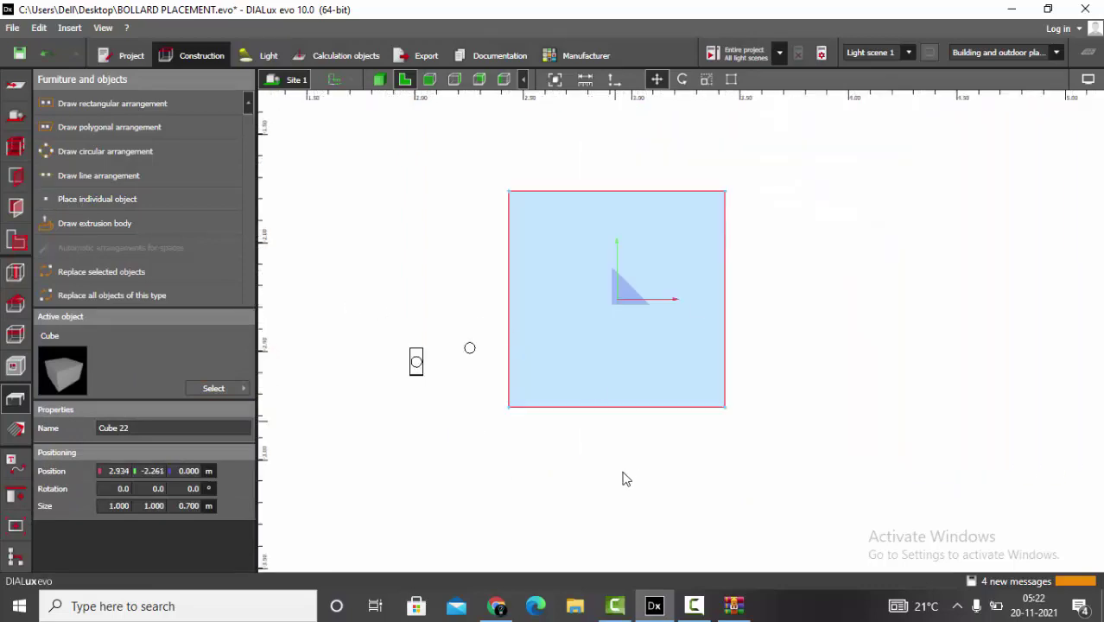
pyautogui.scroll(1, 624, 478)
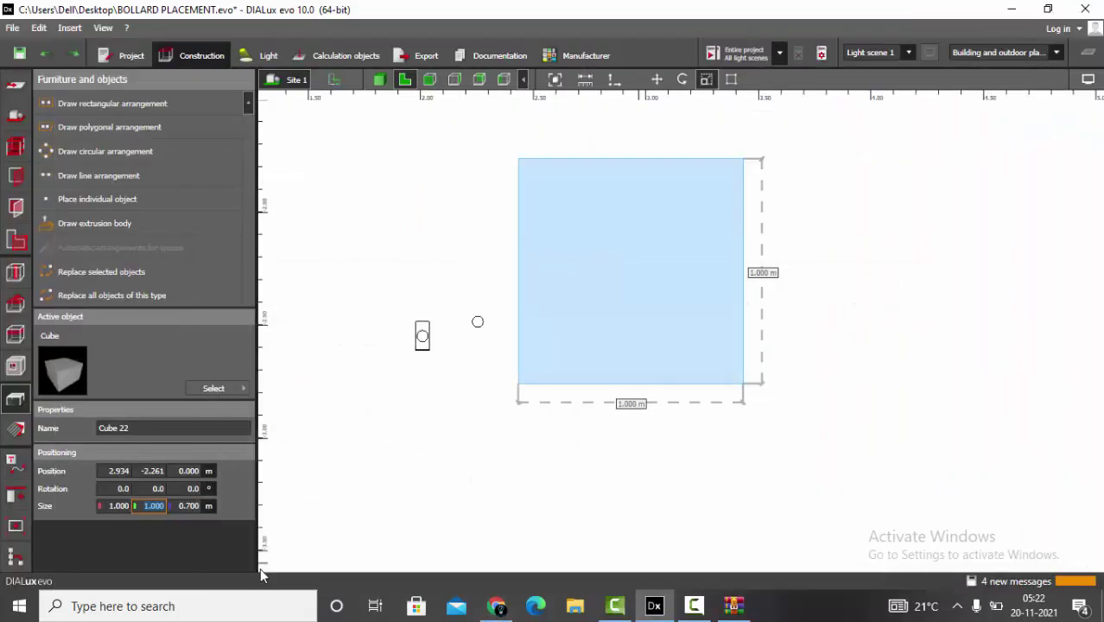
# - Resize the cube to 0.128 m wide and 0.060 m deep
pyautogui.click(117, 505)
pyautogui.write('0.128')
pyautogui.press('Return')
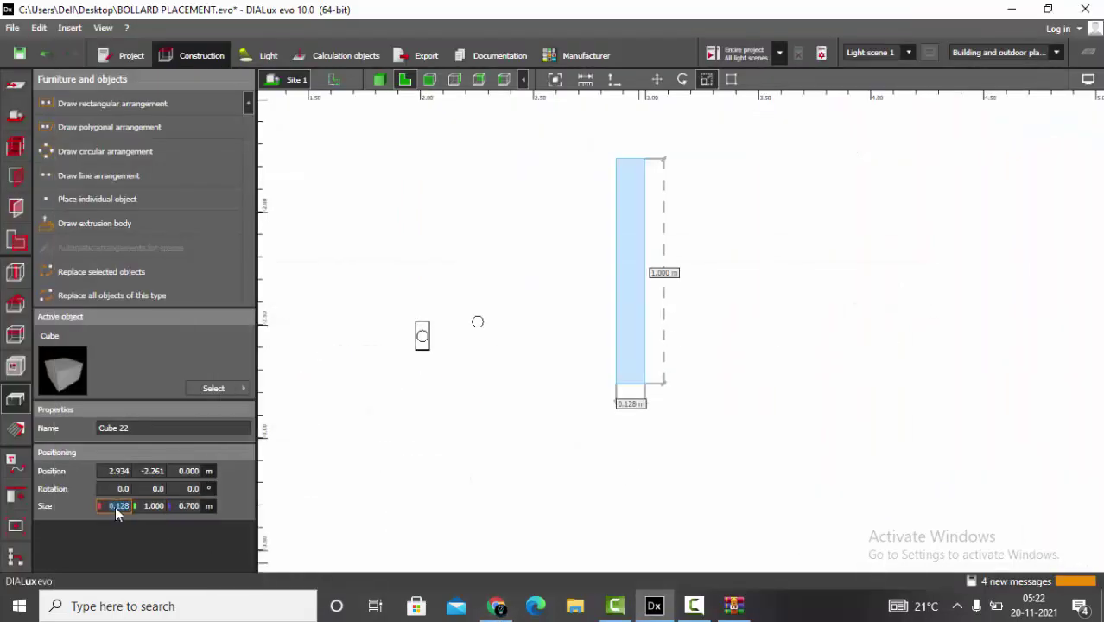
pyautogui.click(152, 505)
pyautogui.write('0.0')
pyautogui.write('6')
pyautogui.press('Return')
pyautogui.scroll(5, 785, 176)
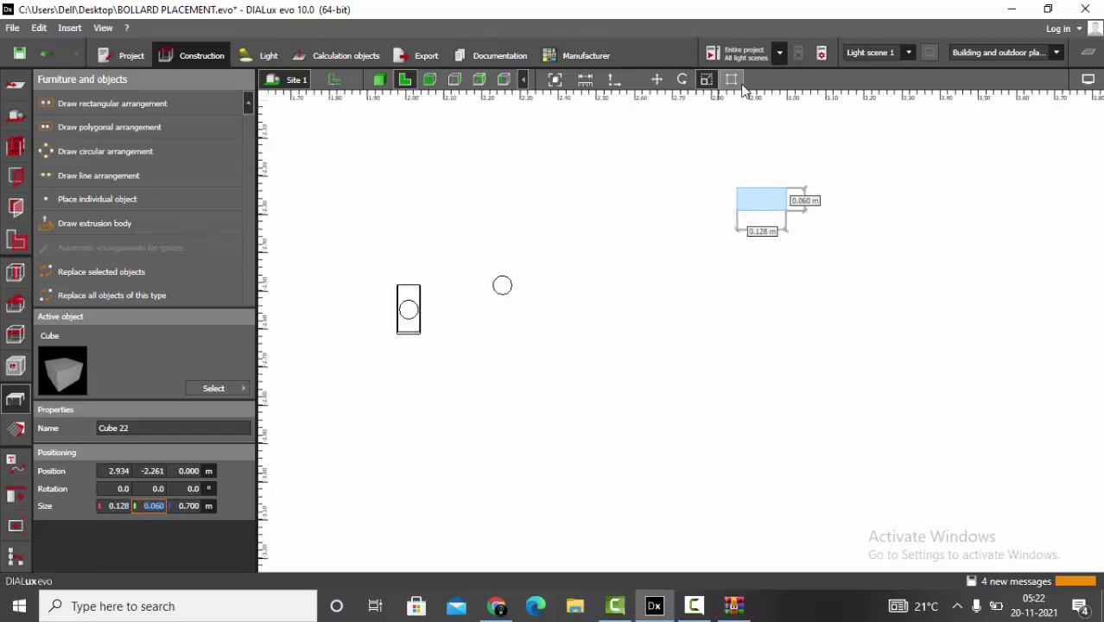
pyautogui.scroll(3, 735, 186)
pyautogui.click(544, 316)
pyautogui.scroll(-3, 552, 311)
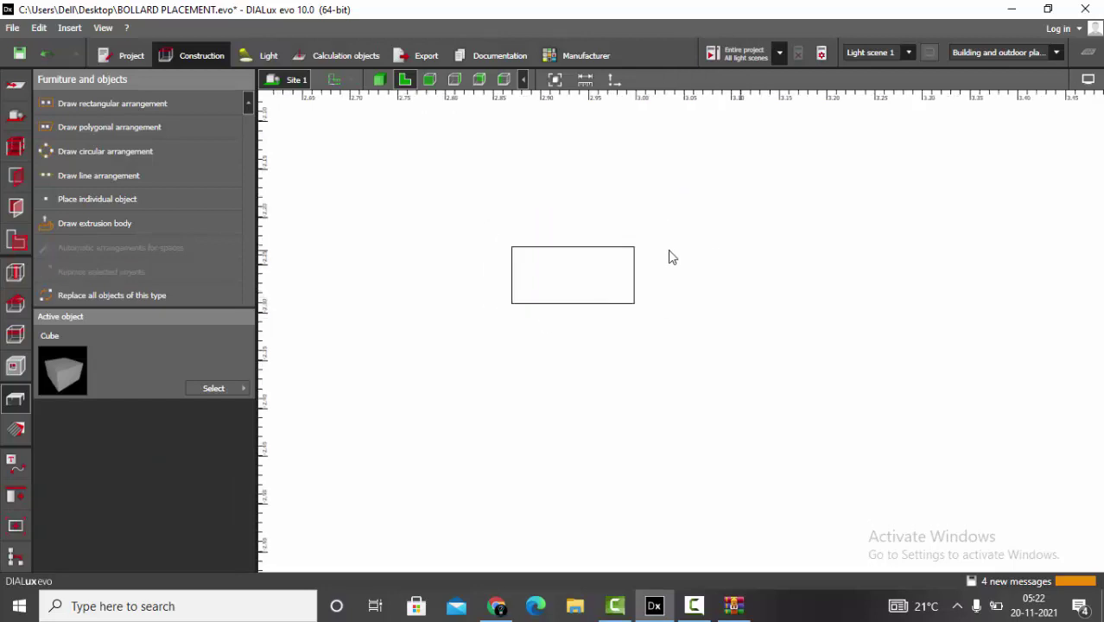
# - Duplicate the cube in place and size the copy 0.135 × 0.058 × 0.600 m
pyautogui.click(600, 297)
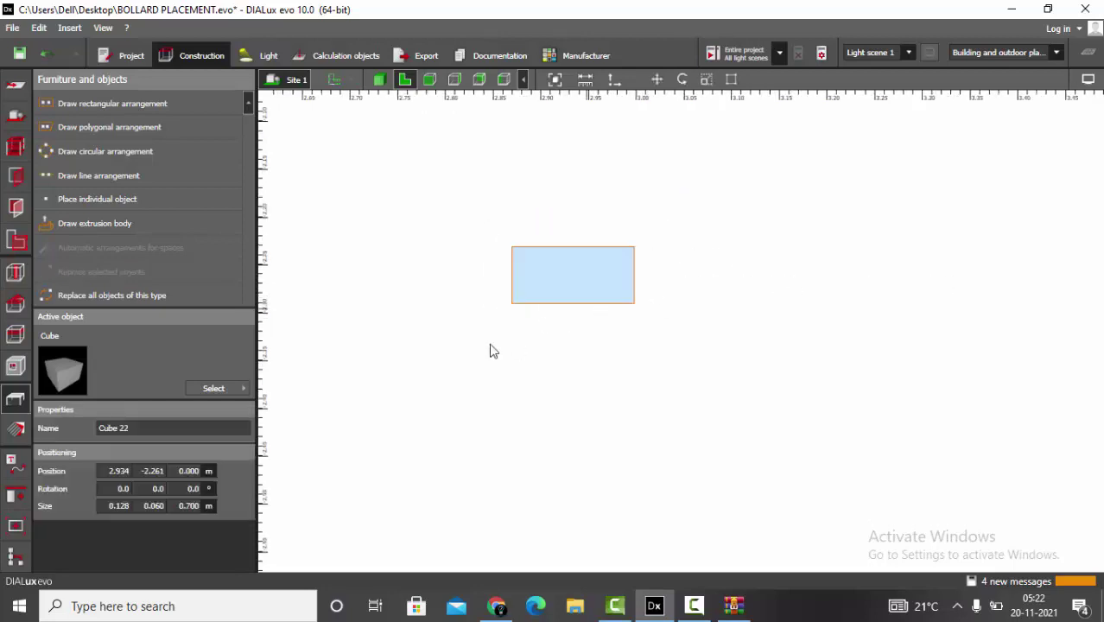
pyautogui.scroll(1, 475, 350)
pyautogui.click(657, 79)
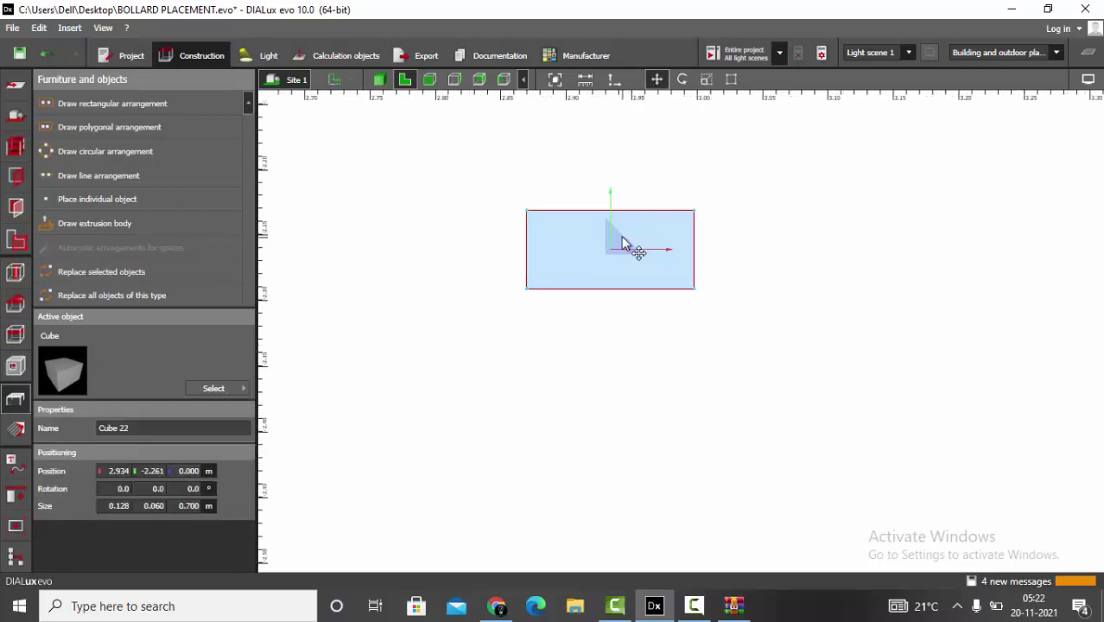
pyautogui.click(622, 245)
pyautogui.scroll(2, 632, 240)
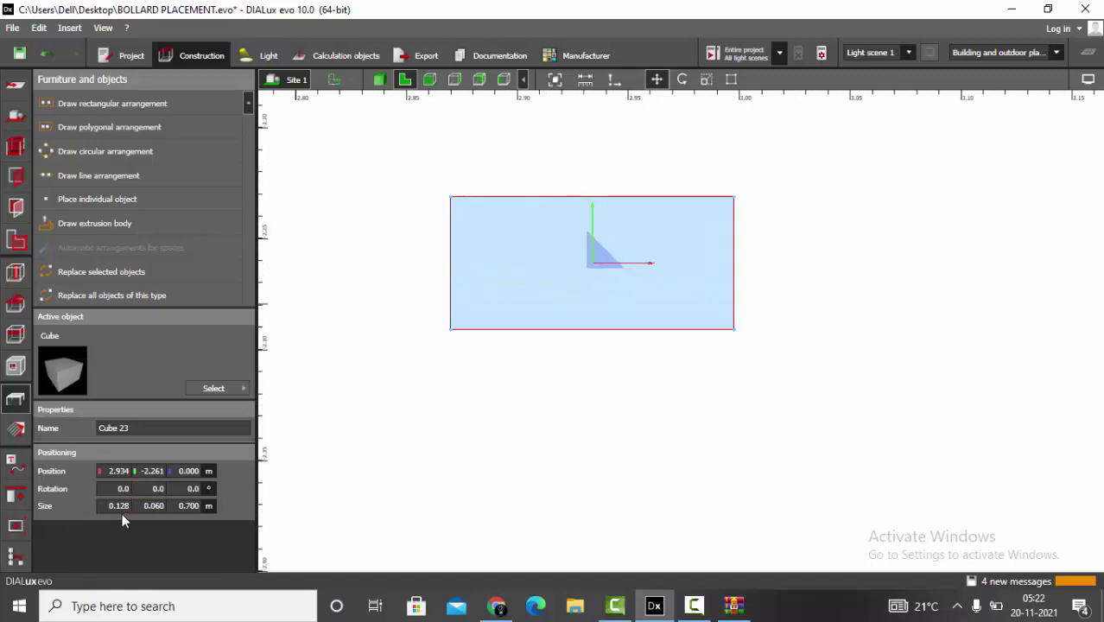
pyautogui.press('BackSpace')
pyautogui.write('0.135')
pyautogui.press('Return')
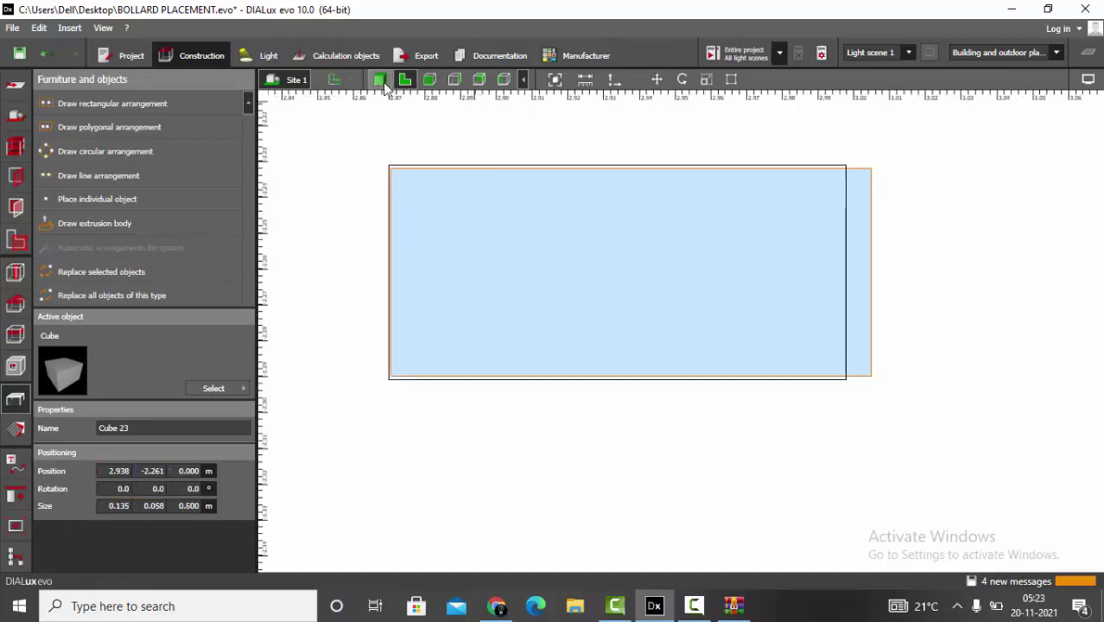
# - Boolean-subtract the small cube from Cube 22 to hollow out the second bollard
pyautogui.click(378, 80)
pyautogui.click(650, 294)
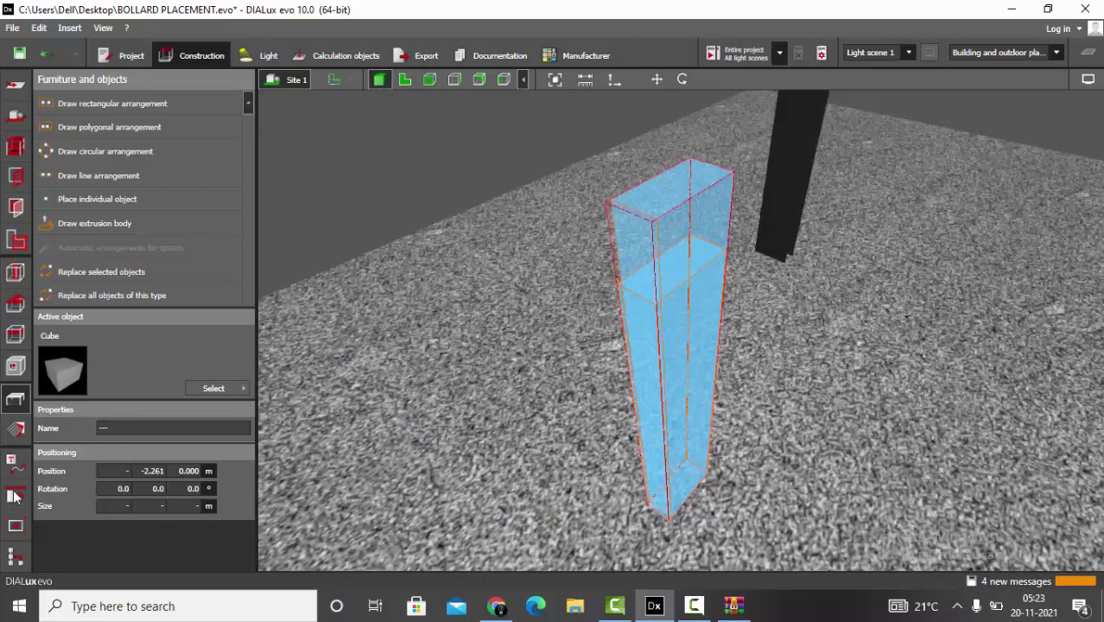
pyautogui.click(14, 496)
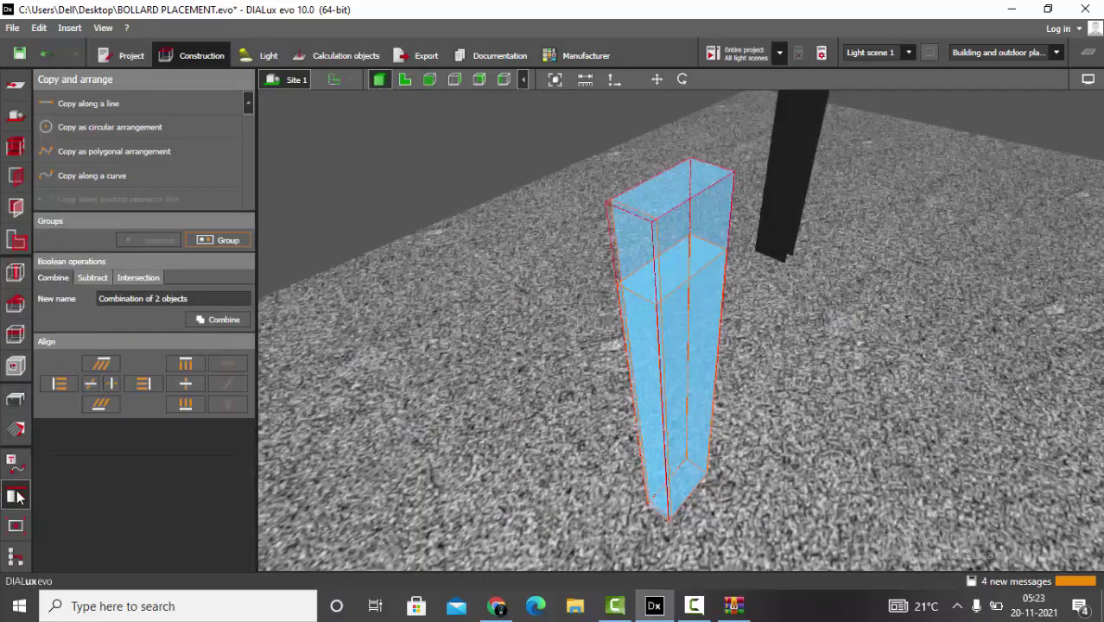
pyautogui.click(93, 278)
pyautogui.click(65, 343)
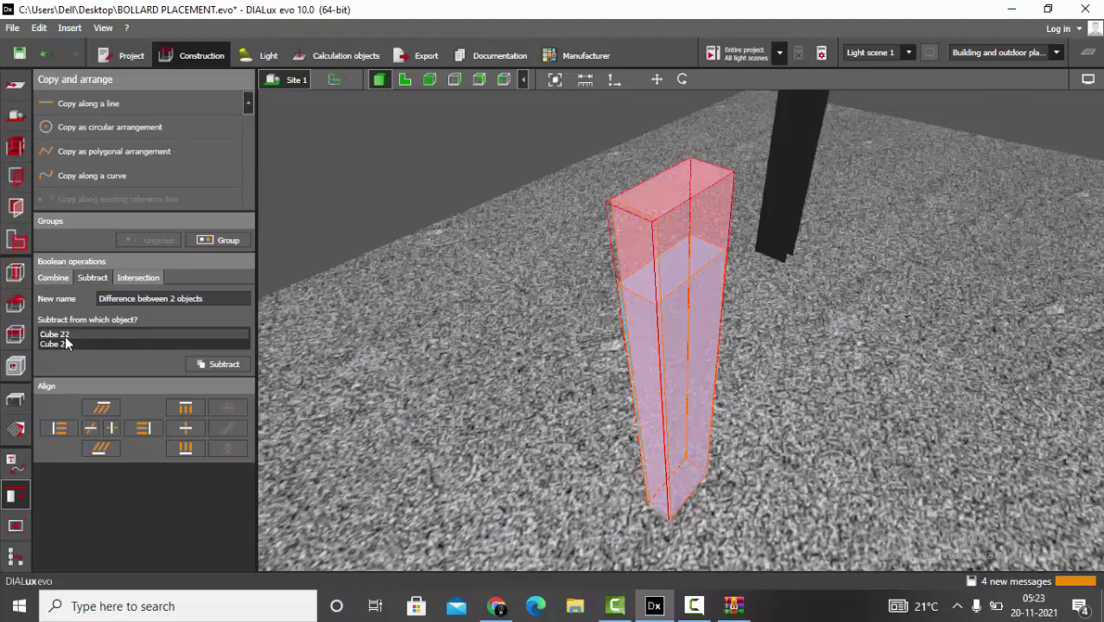
pyautogui.click(188, 362)
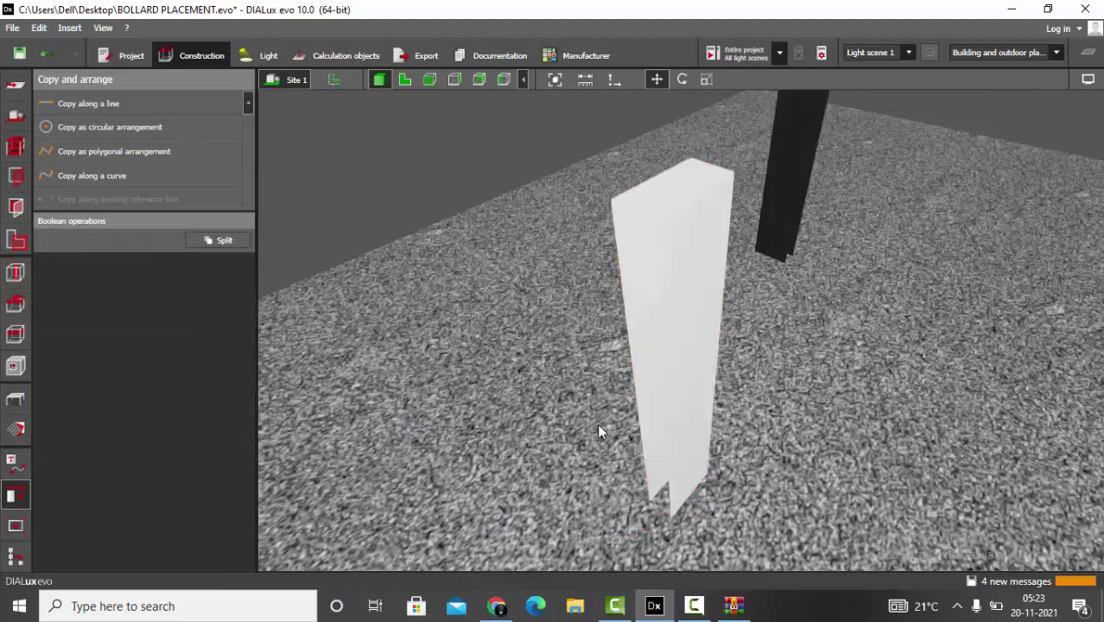
pyautogui.moveTo(598, 428); pyautogui.dragTo(971, 397)
pyautogui.scroll(5, 971, 397)
# - Replace the white bollard's material with the original bollard's black material
pyautogui.click(16, 429)
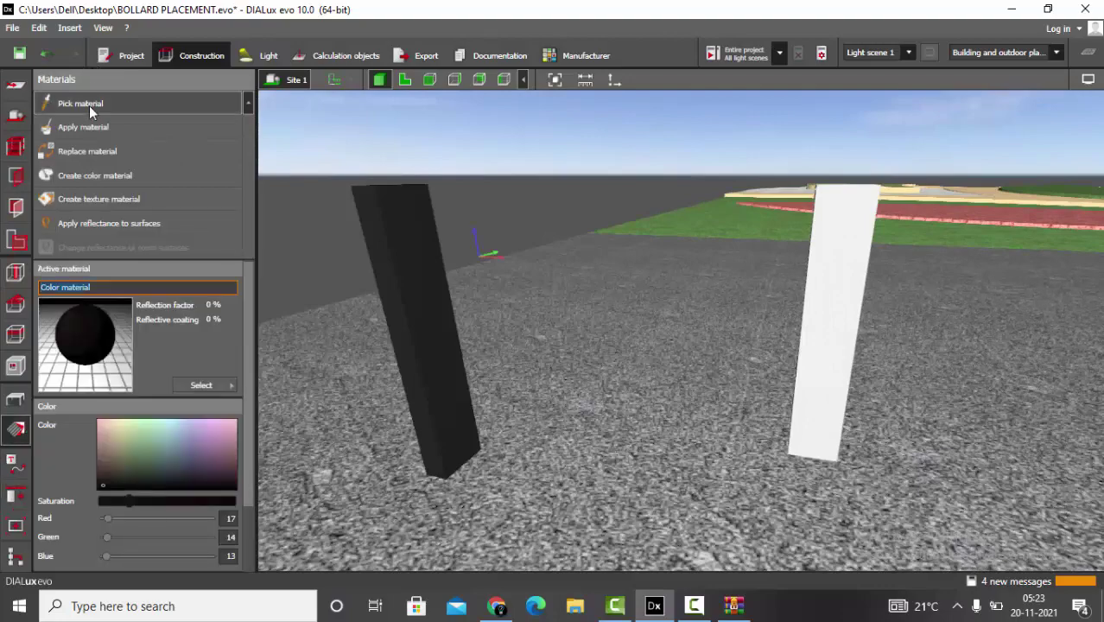
pyautogui.click(61, 149)
pyautogui.click(834, 318)
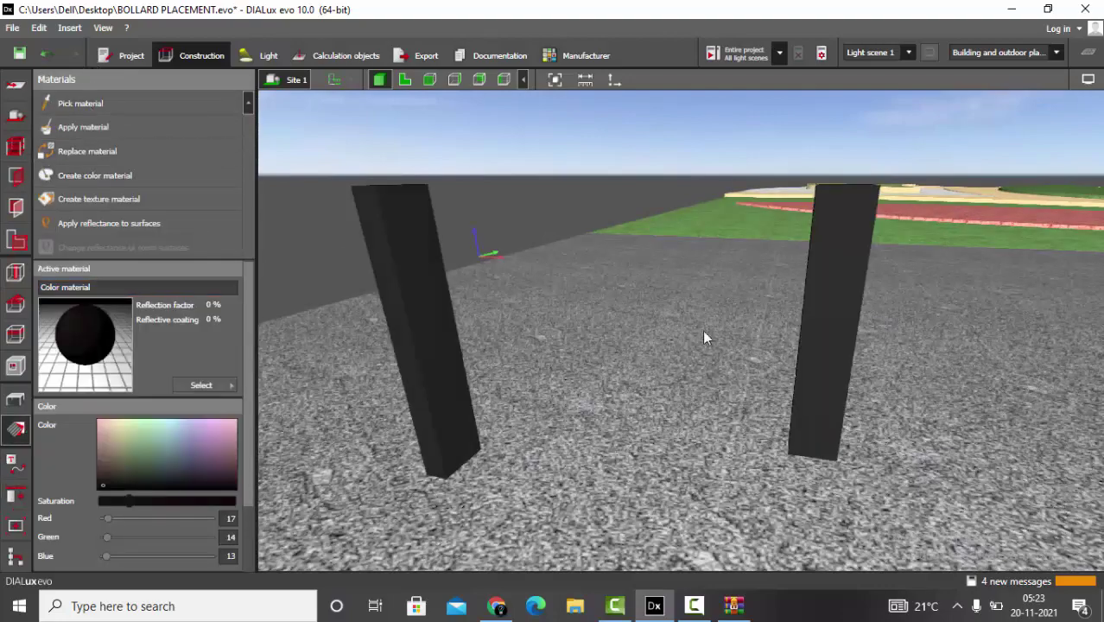
pyautogui.scroll(-3, 605, 341)
pyautogui.moveTo(705, 363); pyautogui.dragTo(317, 471)
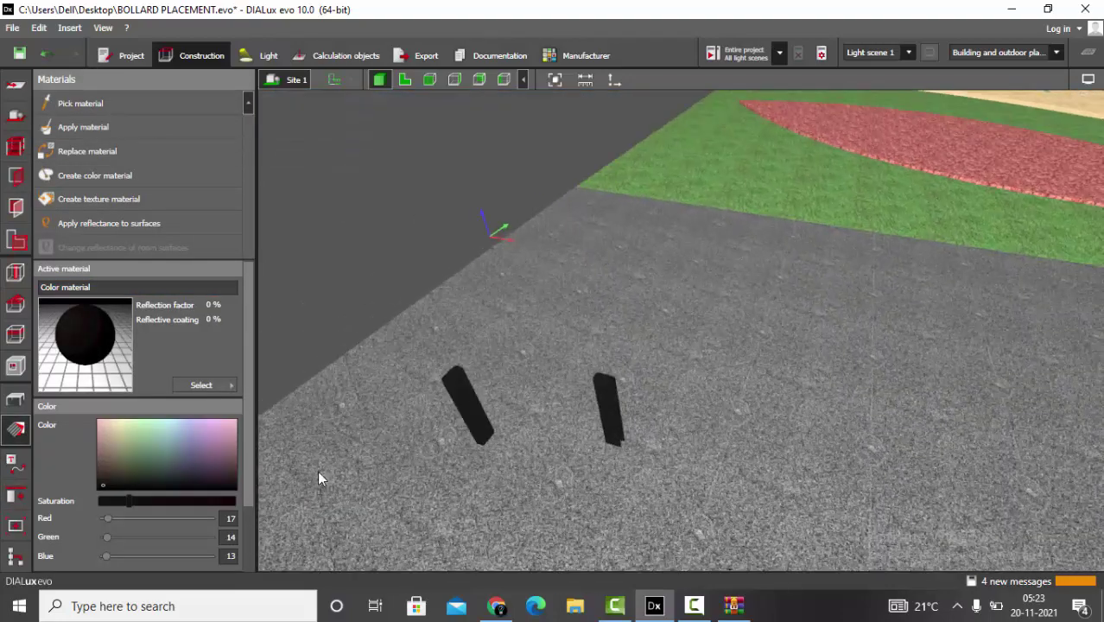
pyautogui.click(16, 399)
pyautogui.scroll(6, 555, 416)
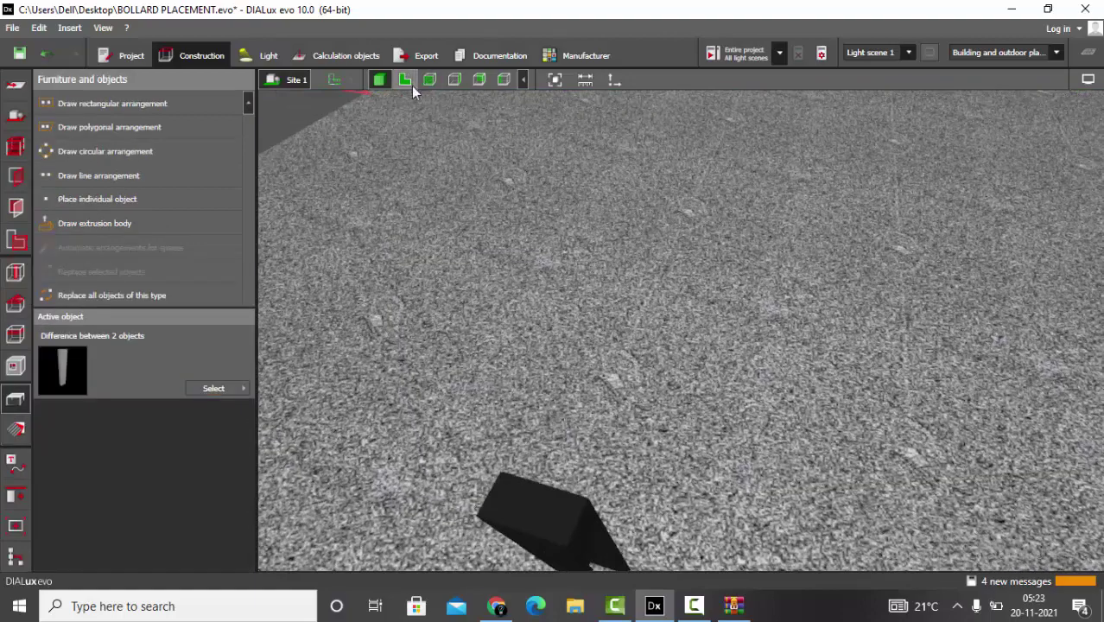
# - Place a MONOPOL 70 LED 930 luminaire inside the second bollard's outline in plan
pyautogui.click(405, 80)
pyautogui.scroll(-5, 704, 352)
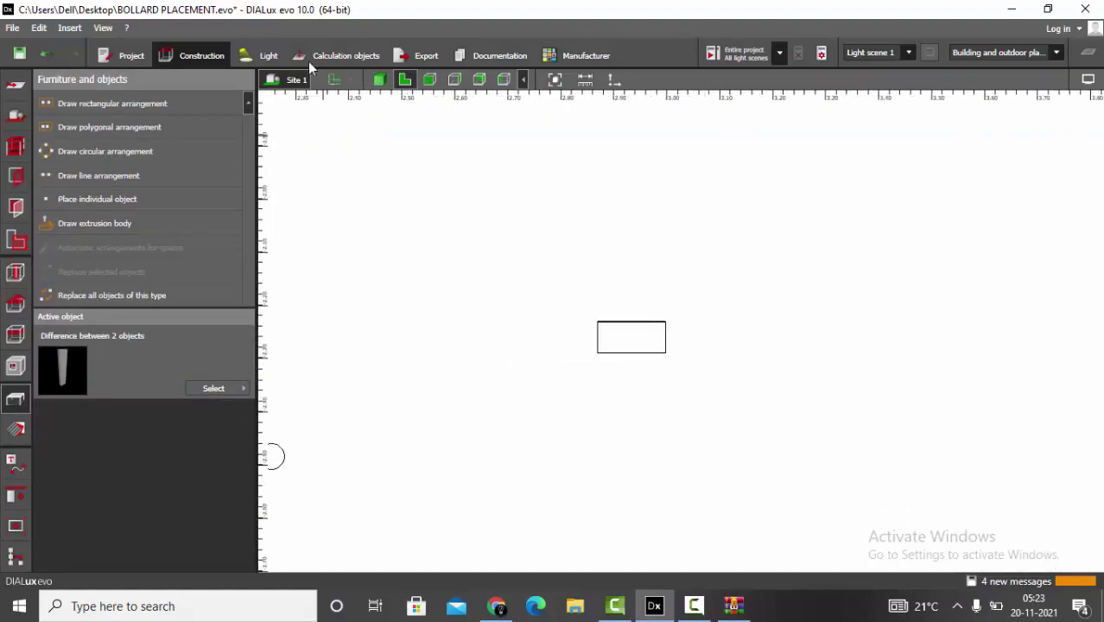
pyautogui.click(269, 55)
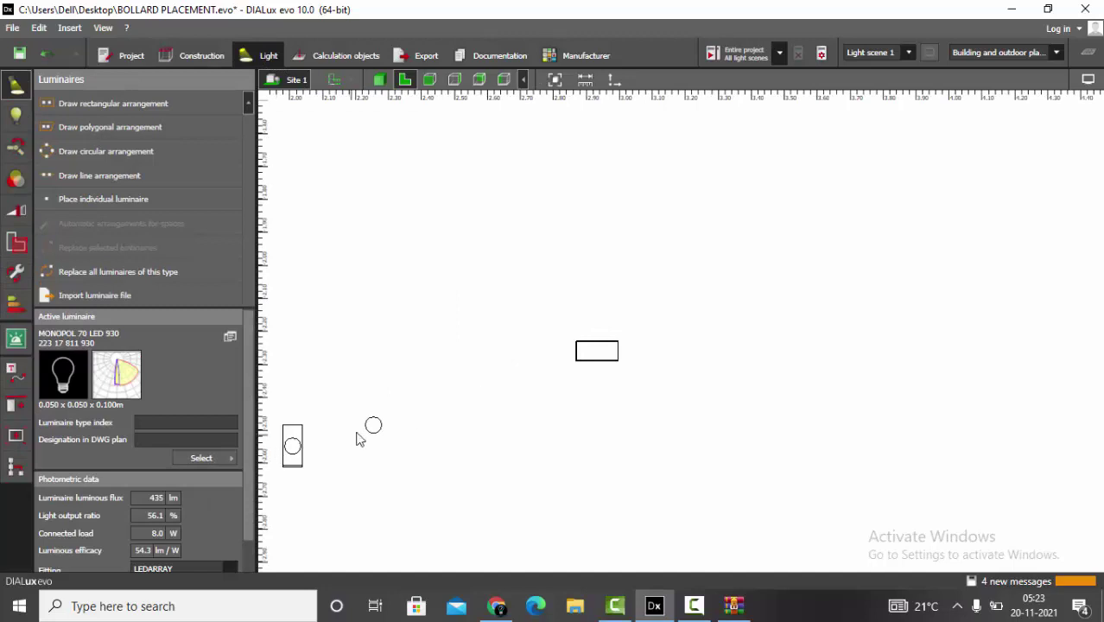
pyautogui.click(367, 453)
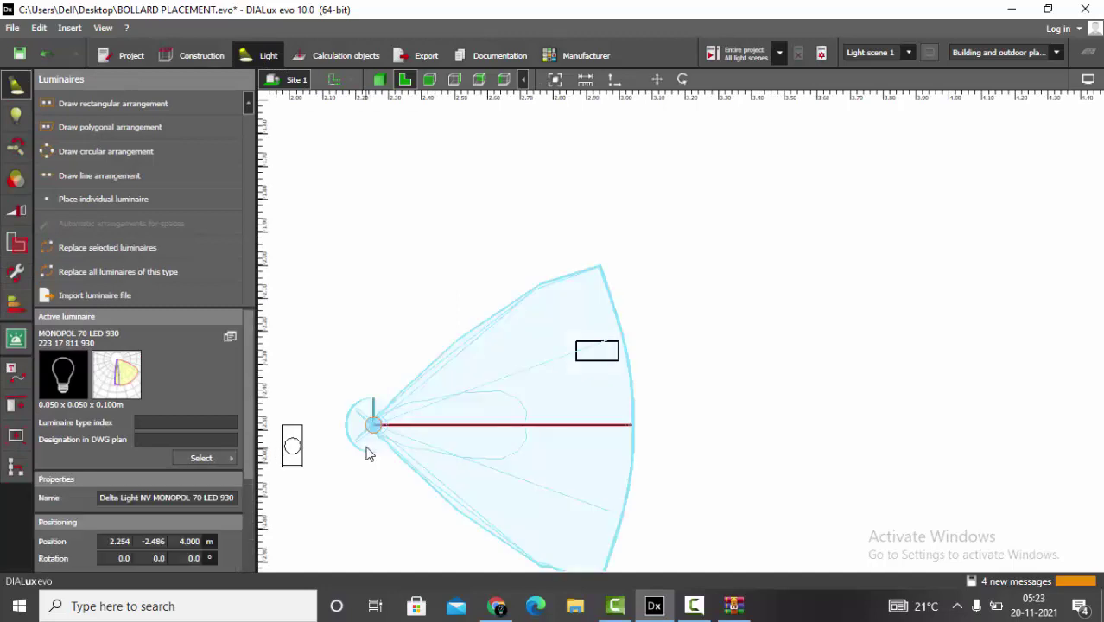
pyautogui.click(48, 197)
pyautogui.scroll(4, 575, 332)
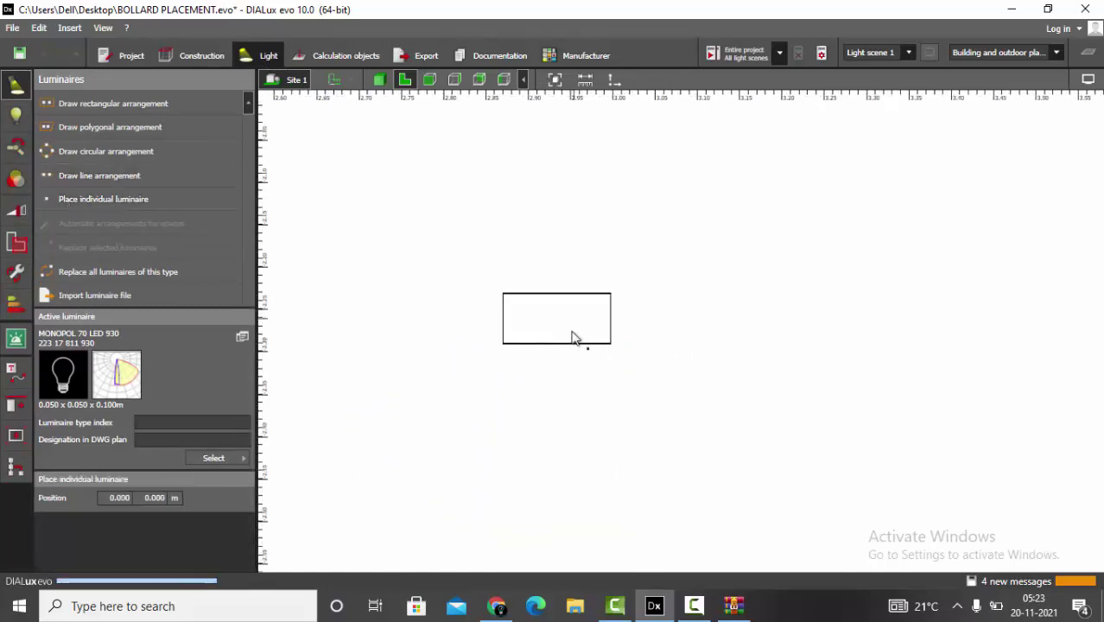
pyautogui.click(572, 337)
pyautogui.scroll(4, 572, 335)
pyautogui.moveTo(577, 299); pyautogui.dragTo(604, 302)
# - Raise the luminaire into the bollard's notch in side elevation
pyautogui.click(429, 79)
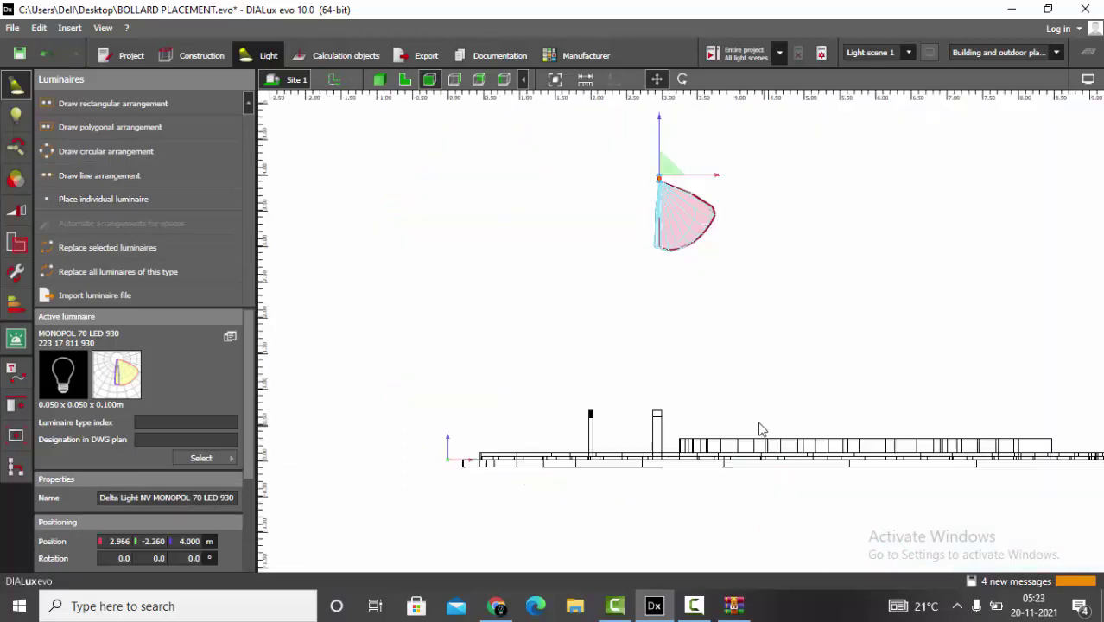
pyautogui.moveTo(666, 125); pyautogui.dragTo(666, 446)
pyautogui.scroll(8, 666, 446)
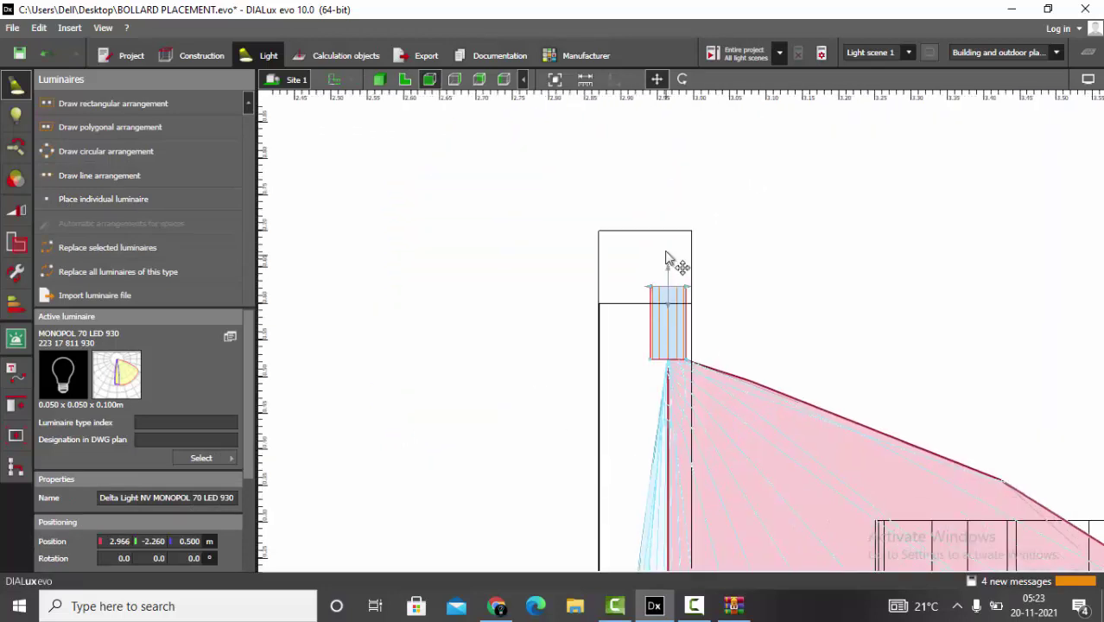
pyautogui.moveTo(651, 247); pyautogui.dragTo(653, 201)
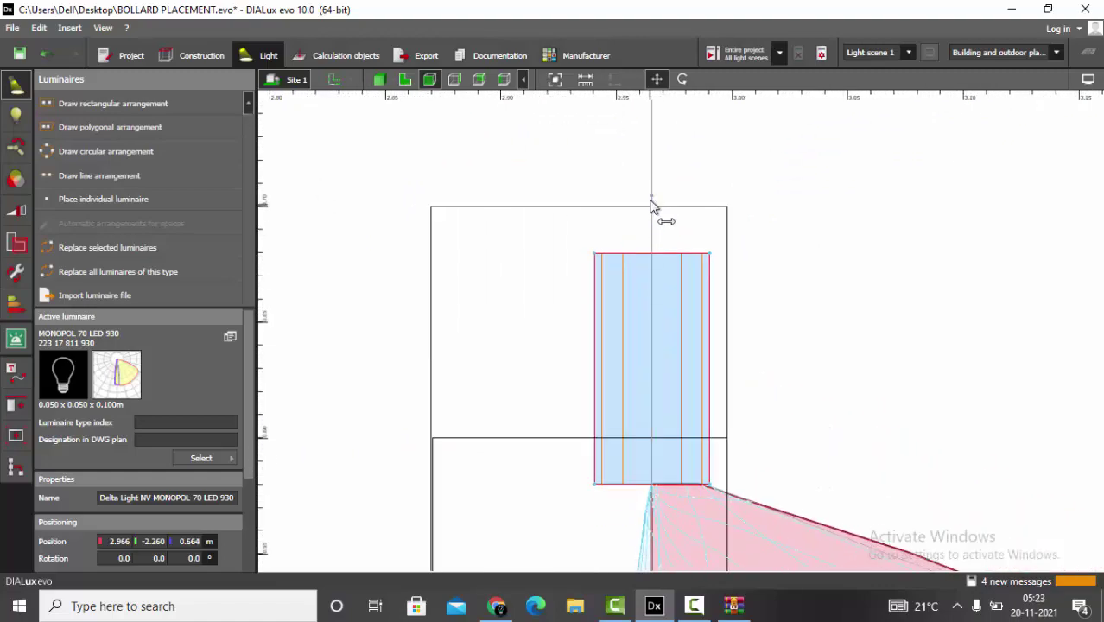
pyautogui.click(405, 79)
pyautogui.click(378, 80)
# - Centre the luminaire on the bollard along Y and X, and group the two
pyautogui.click(15, 406)
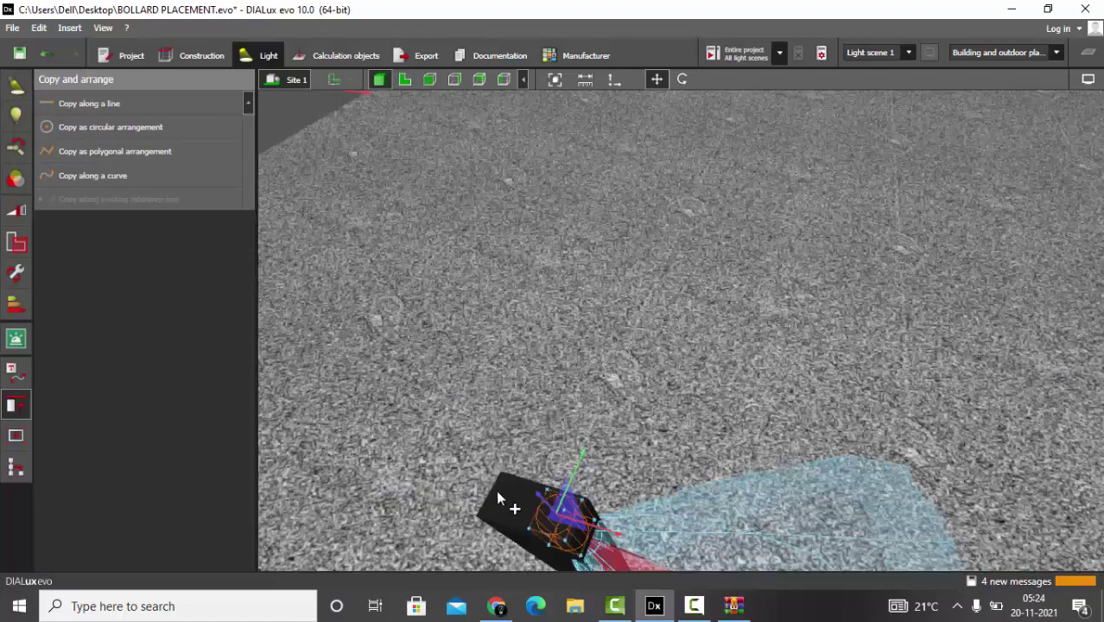
pyautogui.click(505, 498)
pyautogui.moveTo(501, 500); pyautogui.dragTo(614, 147, button='right')
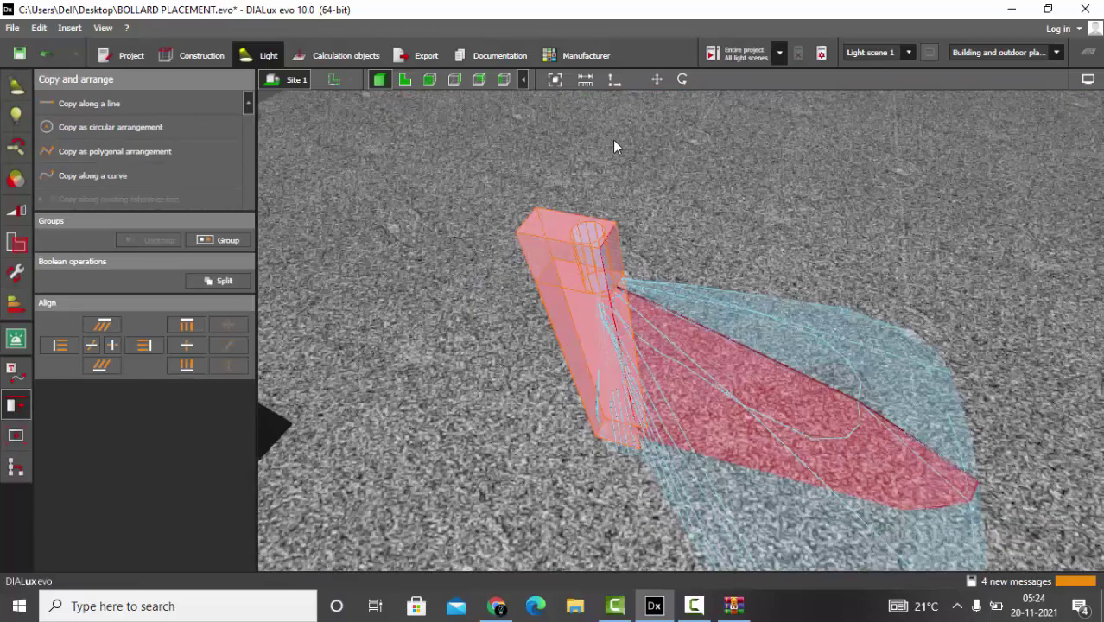
pyautogui.click(97, 345)
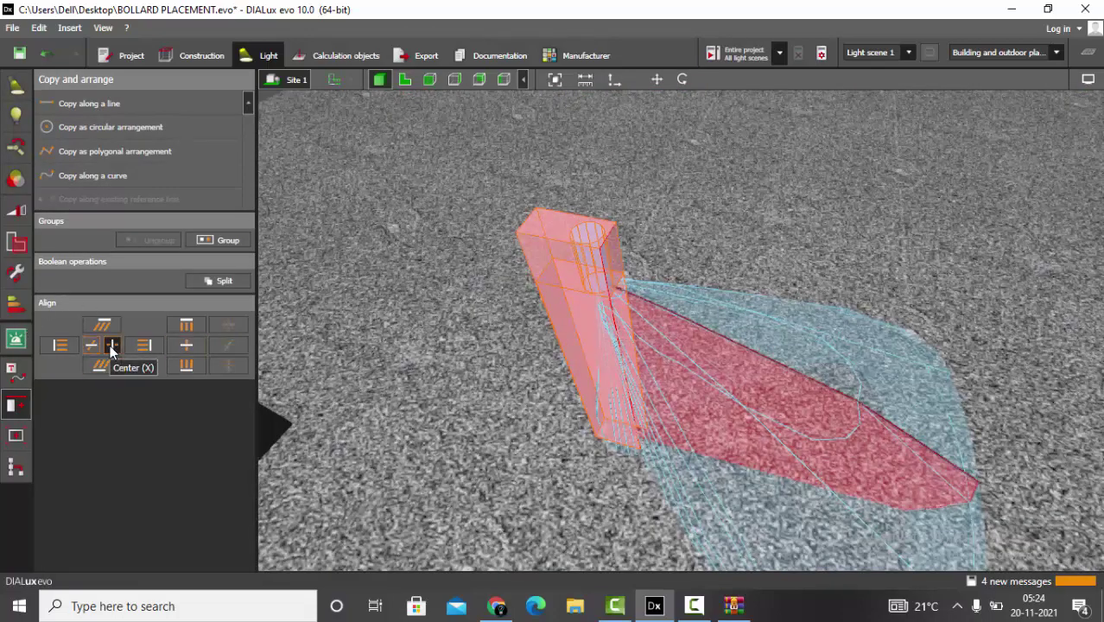
pyautogui.click(110, 345)
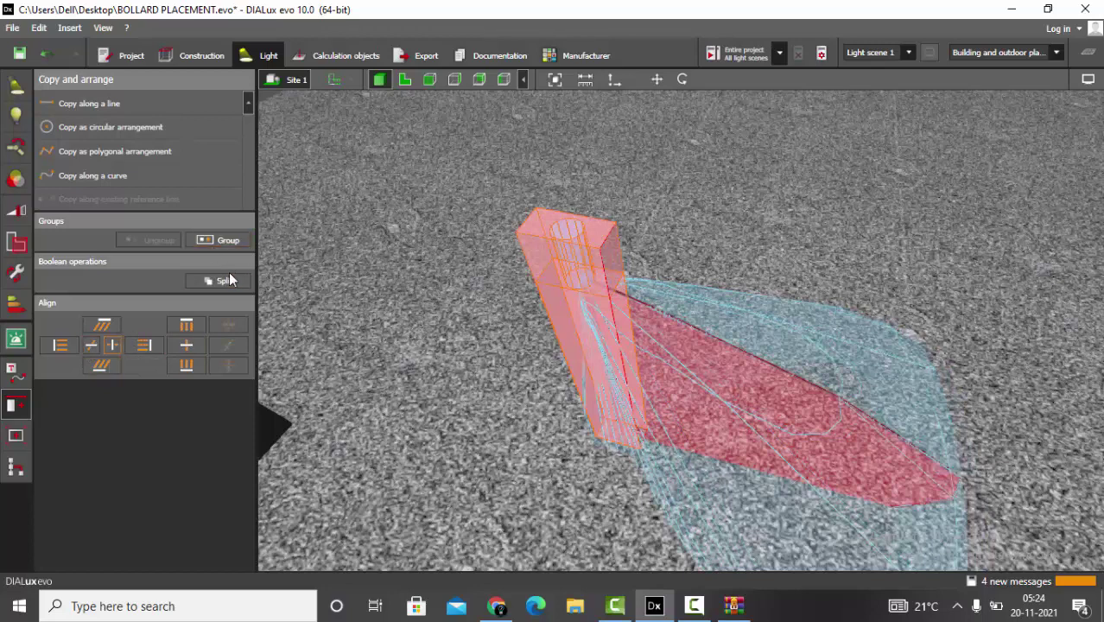
pyautogui.click(229, 240)
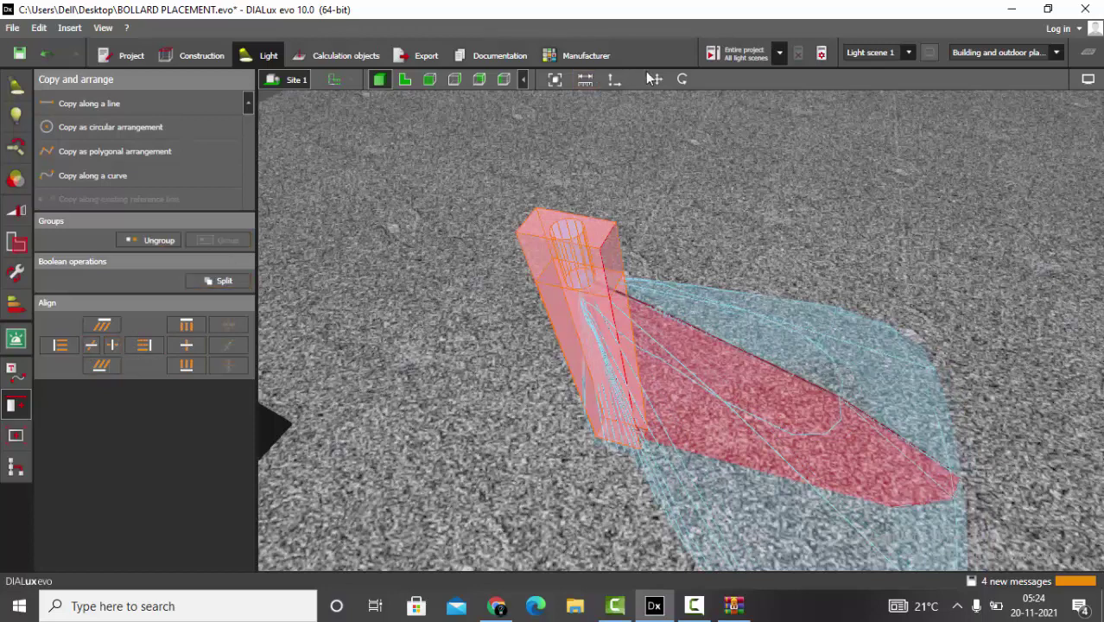
pyautogui.click(404, 79)
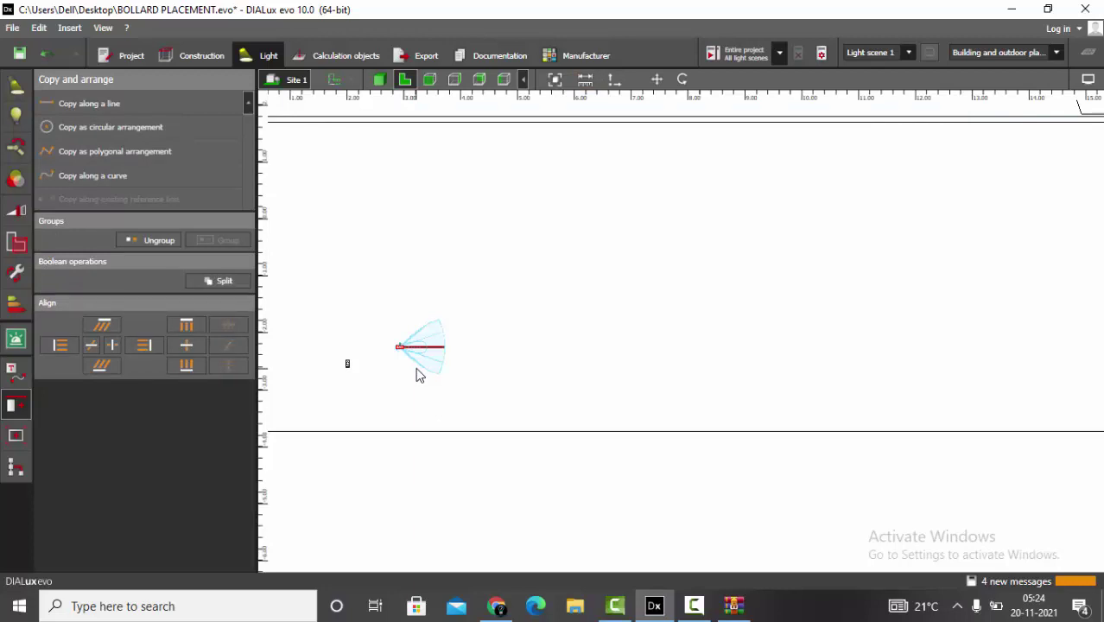
# - Copy the grouped bollard 10 times along an 11.050 m line, following the line's shape
pyautogui.scroll(1, 419, 375)
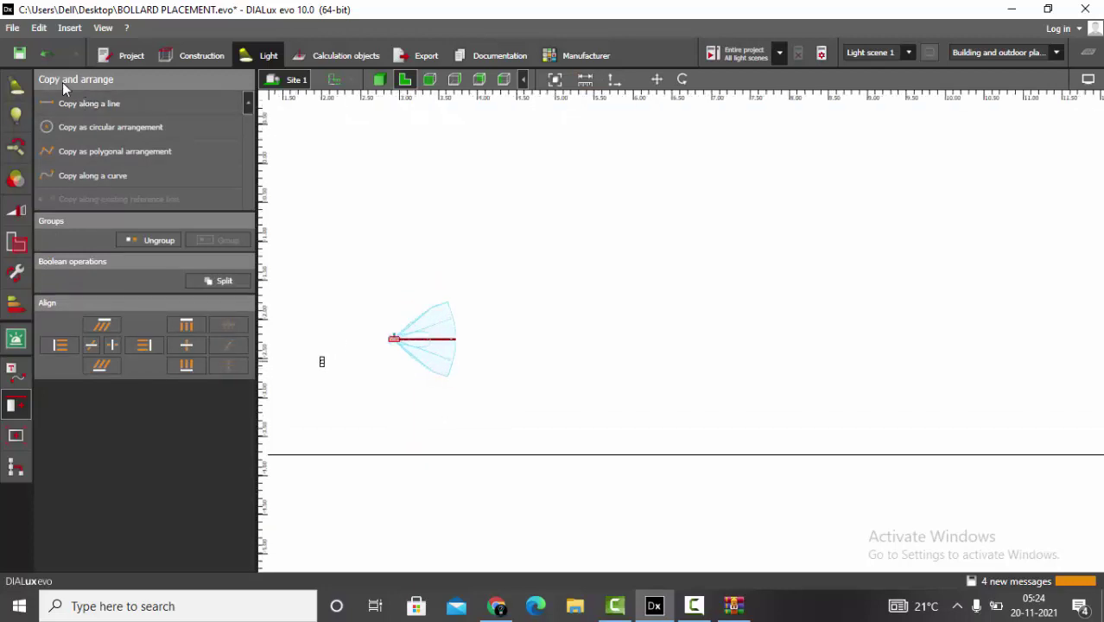
pyautogui.click(65, 110)
pyautogui.scroll(-2, 382, 365)
pyautogui.click(420, 381)
pyautogui.click(908, 390)
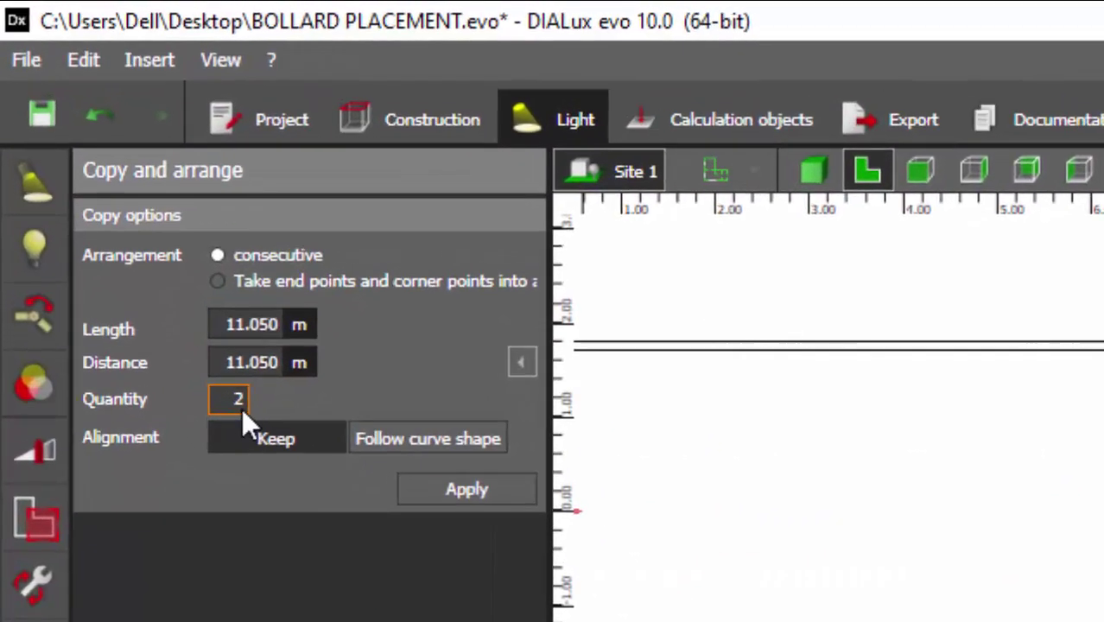
pyautogui.doubleClick(244, 406)
pyautogui.write('10')
pyautogui.press('Return')
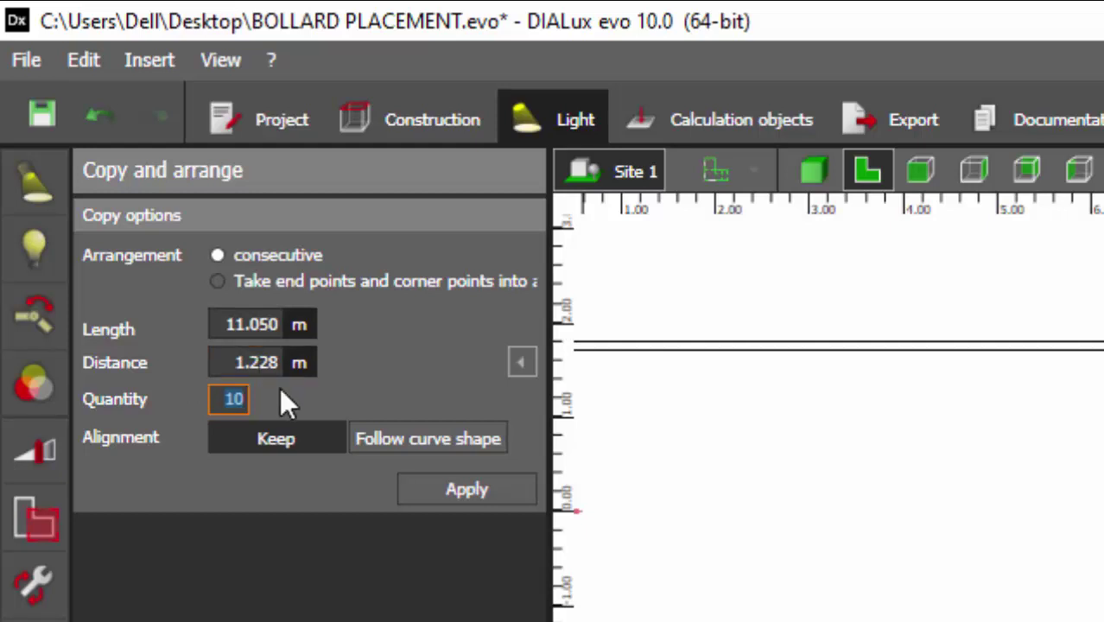
pyautogui.click(432, 436)
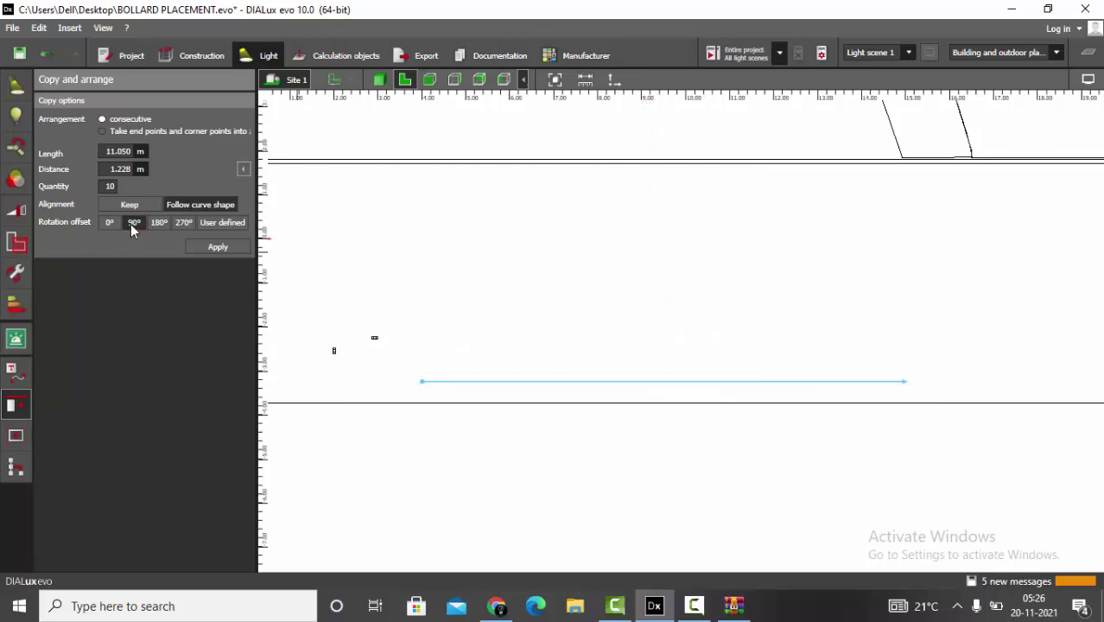
pyautogui.click(207, 247)
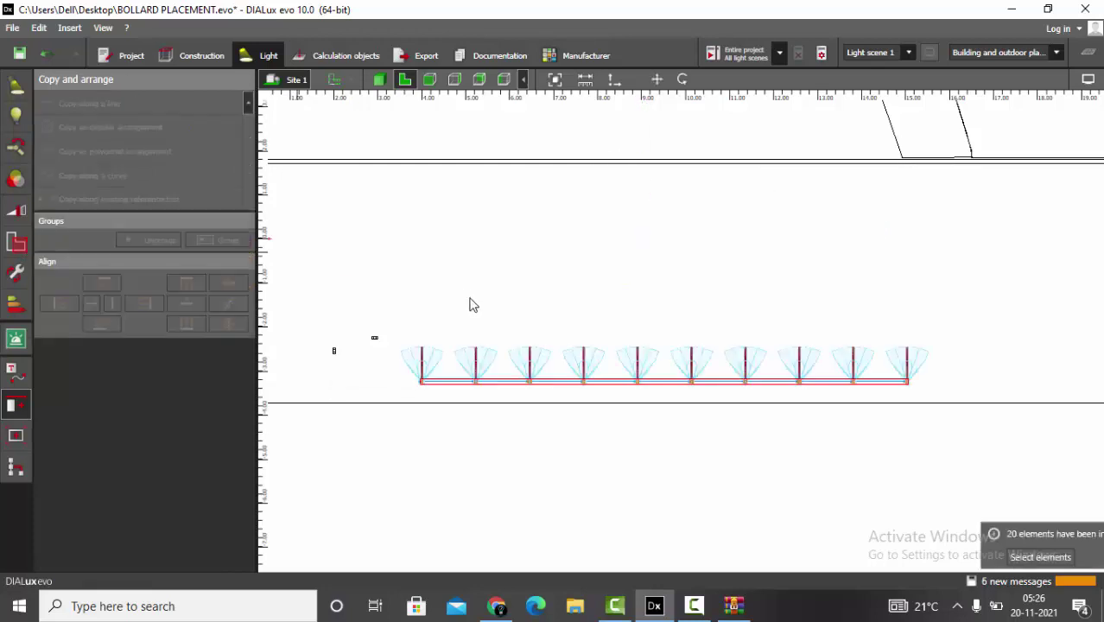
pyautogui.scroll(2, 449, 389)
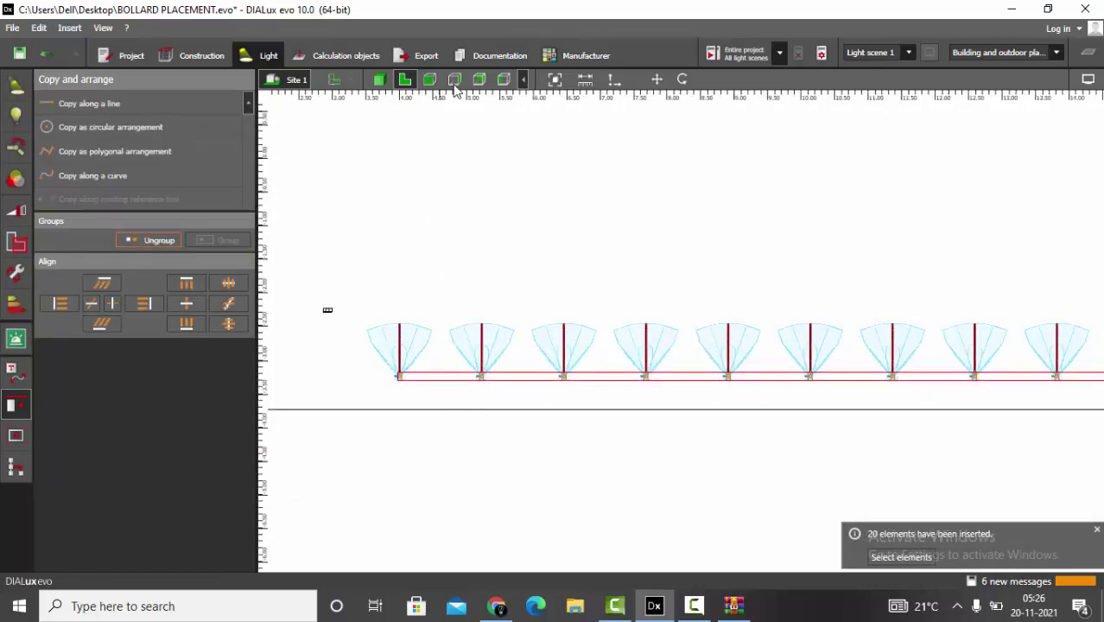
# - Calculate the project lighting and inspect the lit straight bollard row in 3D
pyautogui.click(378, 79)
pyautogui.scroll(-5, 526, 346)
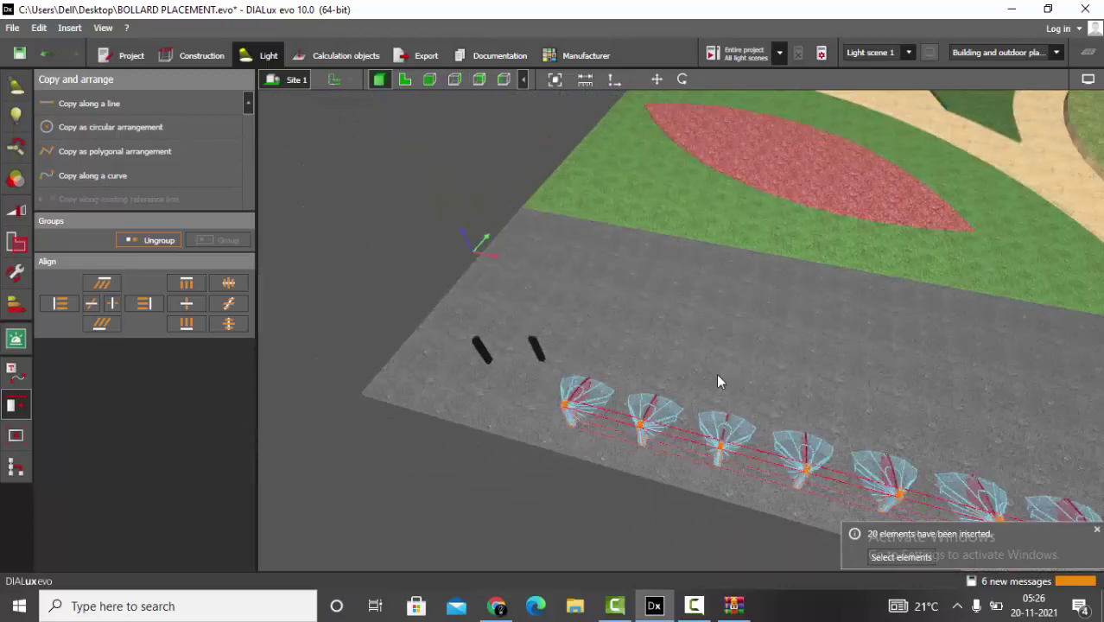
pyautogui.moveTo(715, 381); pyautogui.dragTo(511, 314)
pyautogui.click(300, 57)
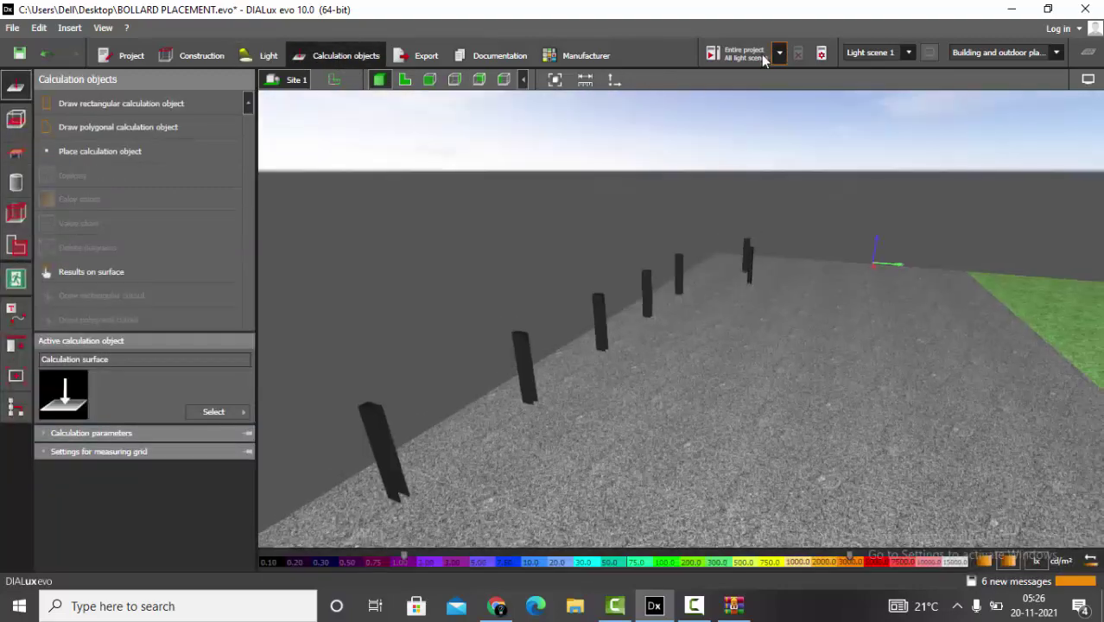
pyautogui.click(745, 53)
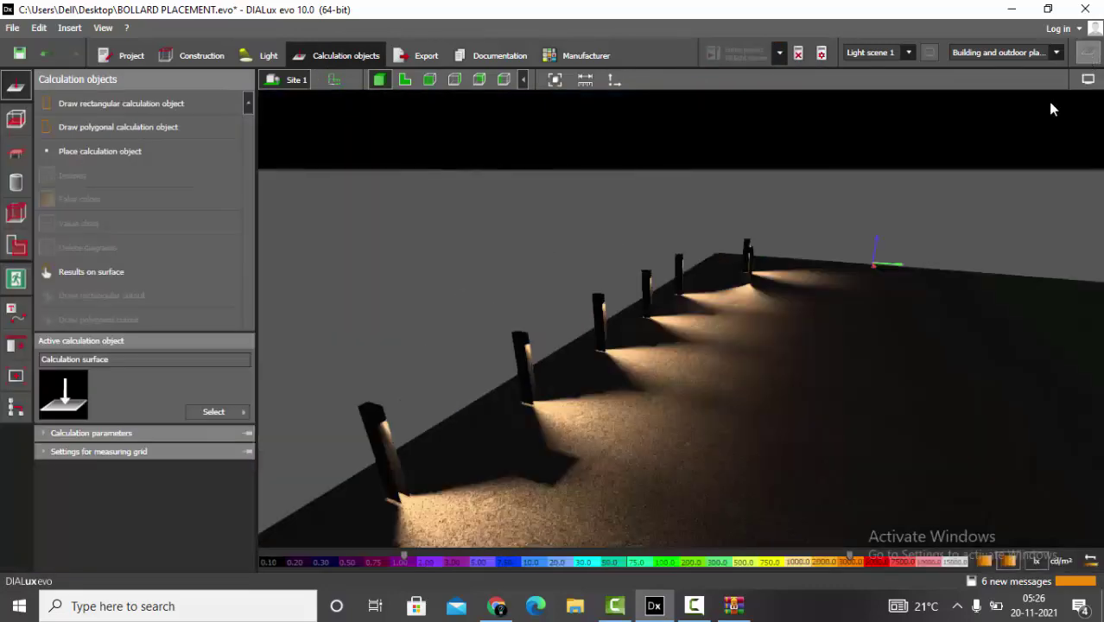
pyautogui.moveTo(1049, 107); pyautogui.dragTo(1041, 137)
# - Hide the calculation results to return to the unlit view
pyautogui.click(1086, 86)
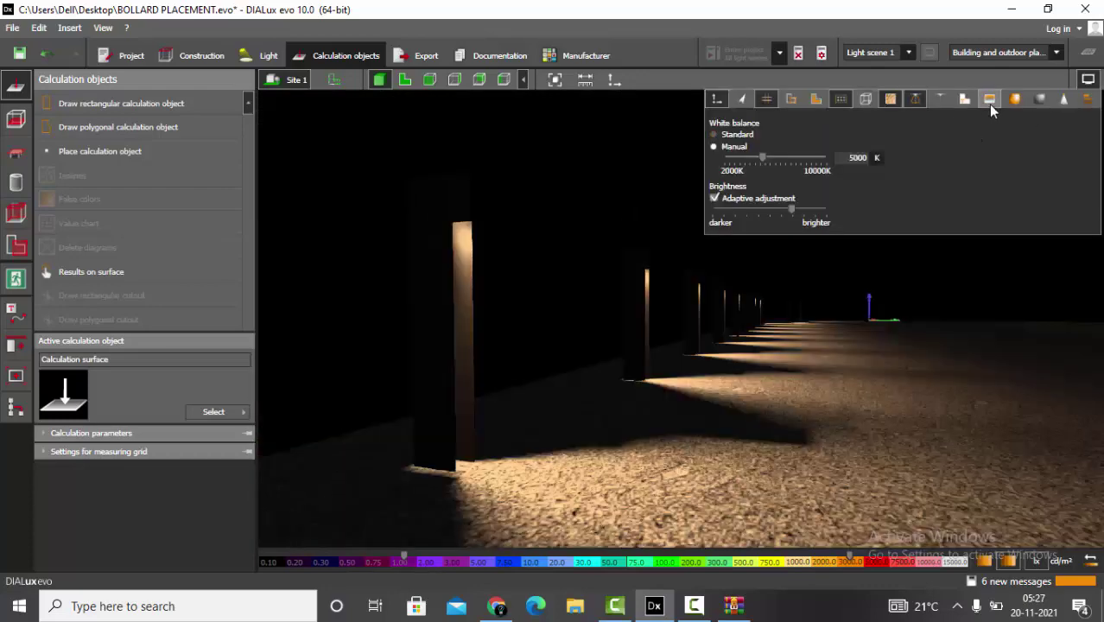
pyautogui.click(989, 99)
pyautogui.click(798, 53)
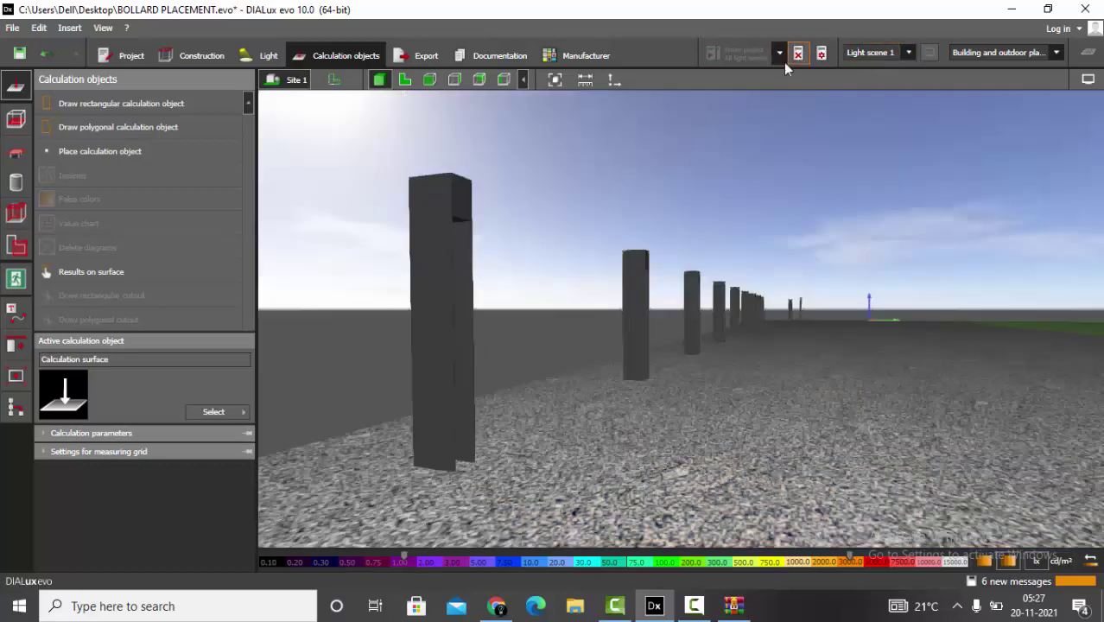
# - Select the original bollard and choose Copy along a curve
pyautogui.click(405, 79)
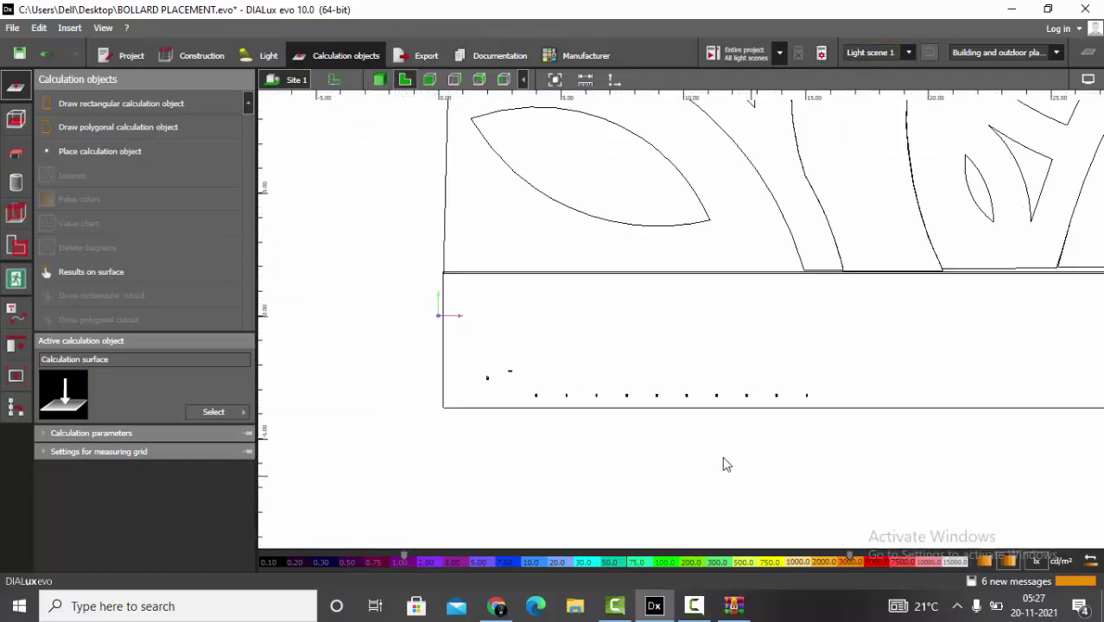
pyautogui.click(267, 57)
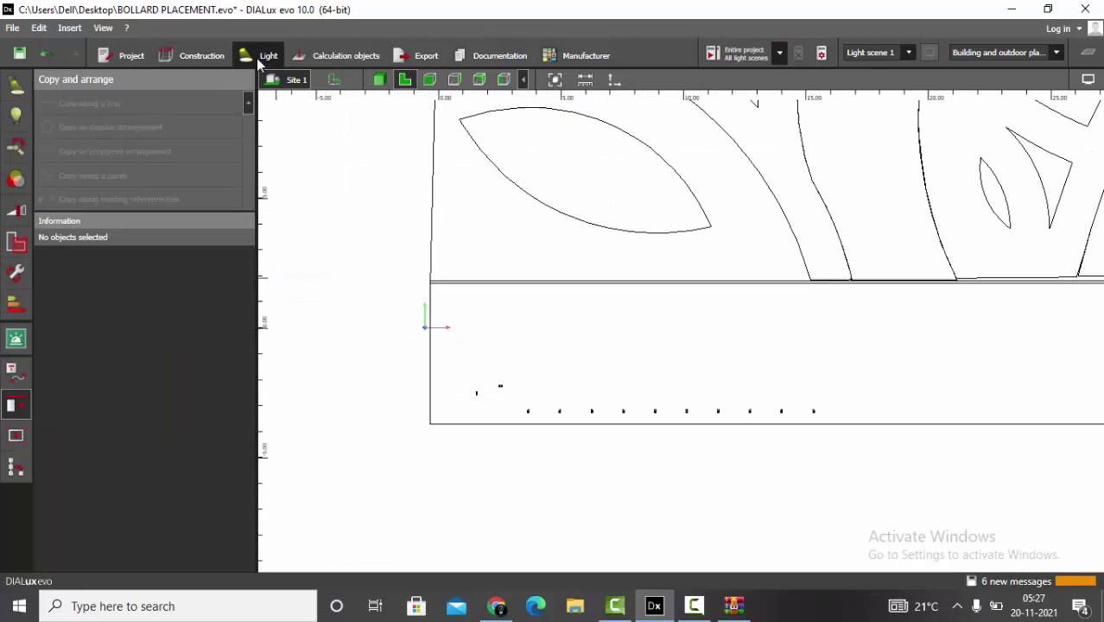
pyautogui.click(19, 386)
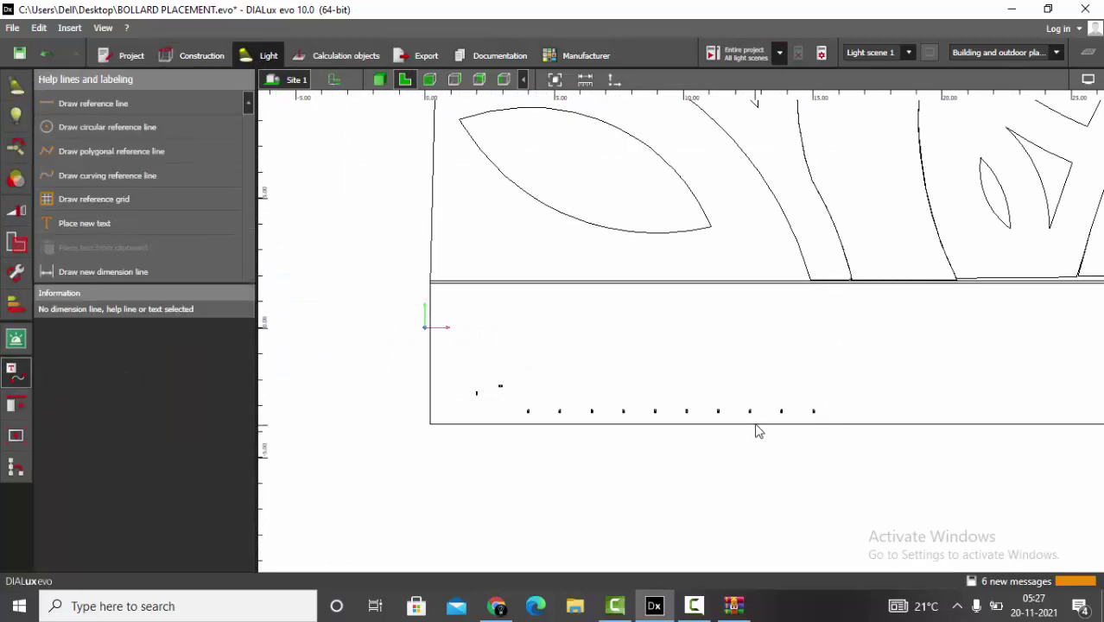
pyautogui.scroll(2, 527, 391)
pyautogui.scroll(1, 527, 391)
pyautogui.click(518, 389)
pyautogui.scroll(-2, 459, 479)
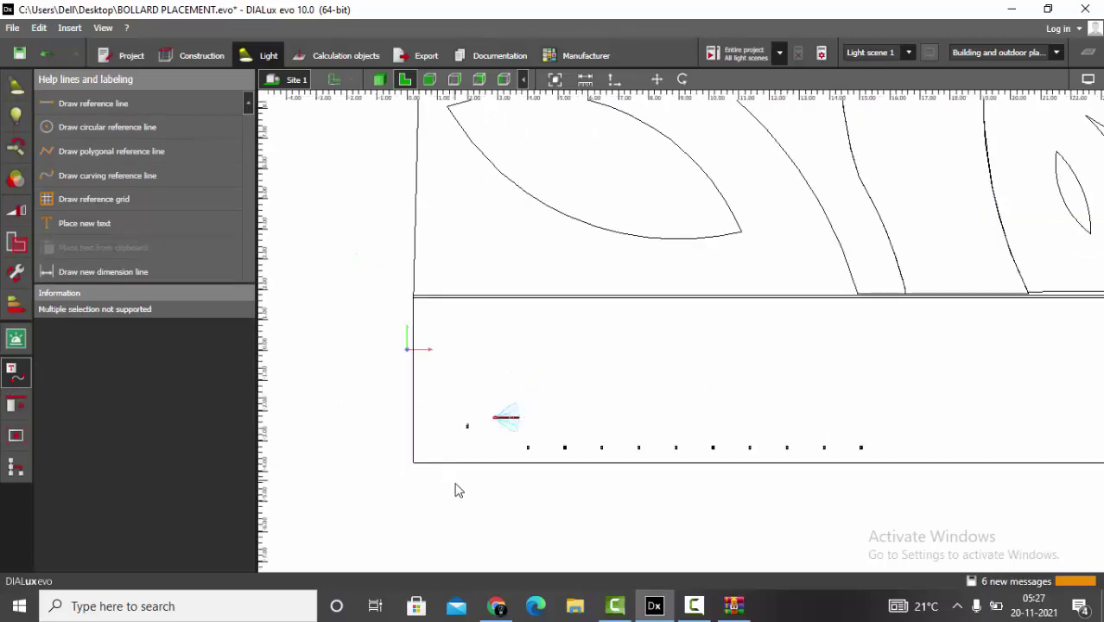
pyautogui.scroll(-2, 455, 496)
pyautogui.scroll(1, 484, 296)
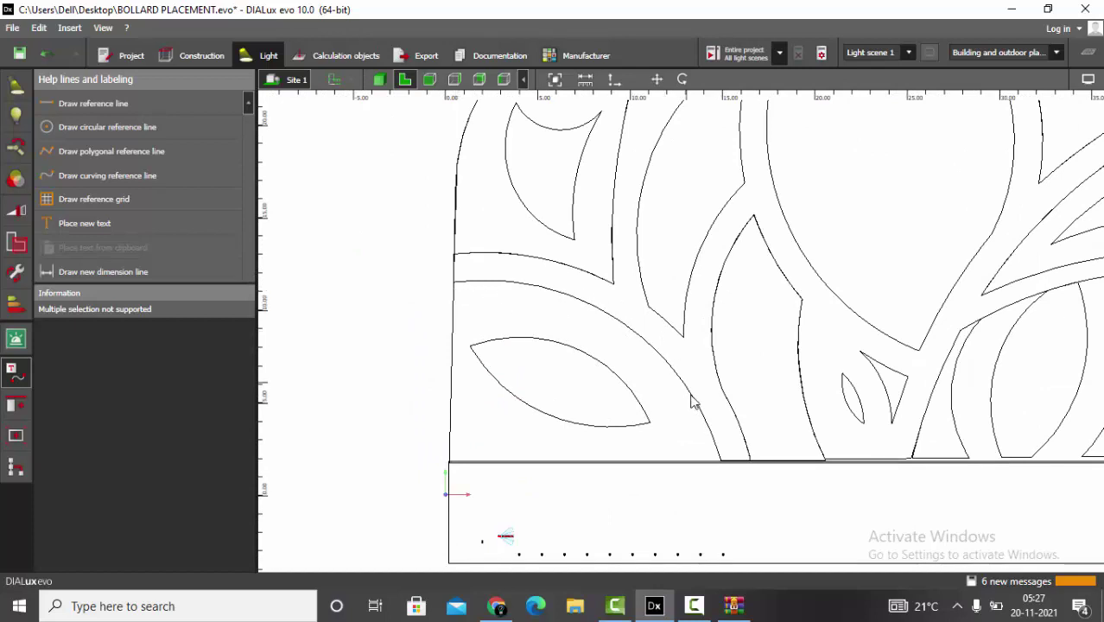
pyautogui.click(16, 404)
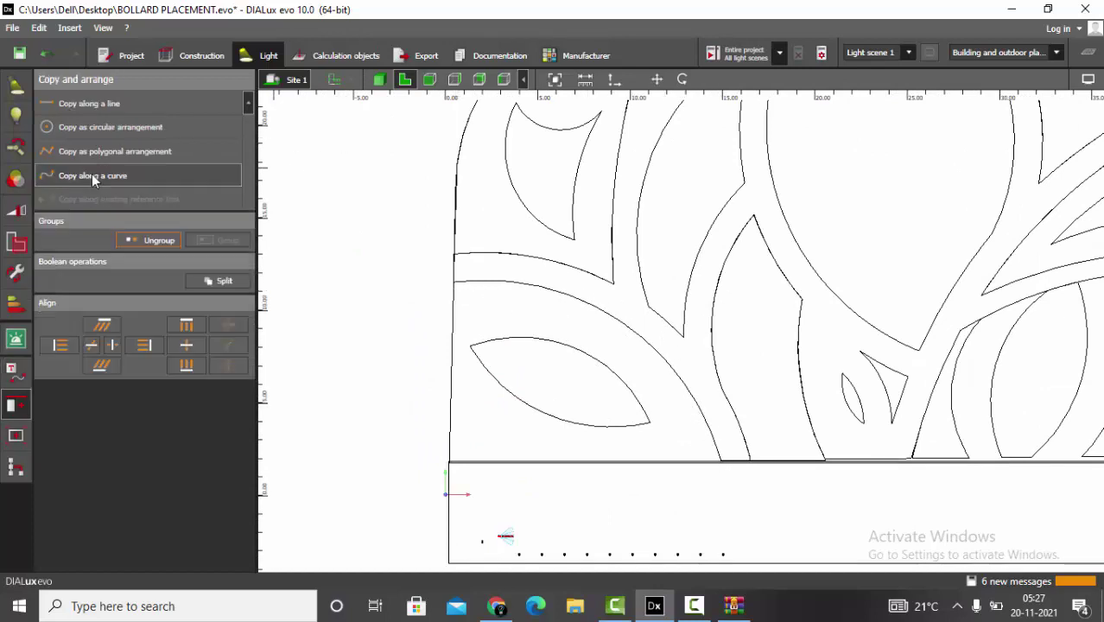
pyautogui.click(150, 176)
# - Trace curve points along the upper curved path edge
pyautogui.scroll(2, 379, 300)
pyautogui.scroll(2, 301, 168)
pyautogui.scroll(2, 428, 202)
pyautogui.click(438, 191)
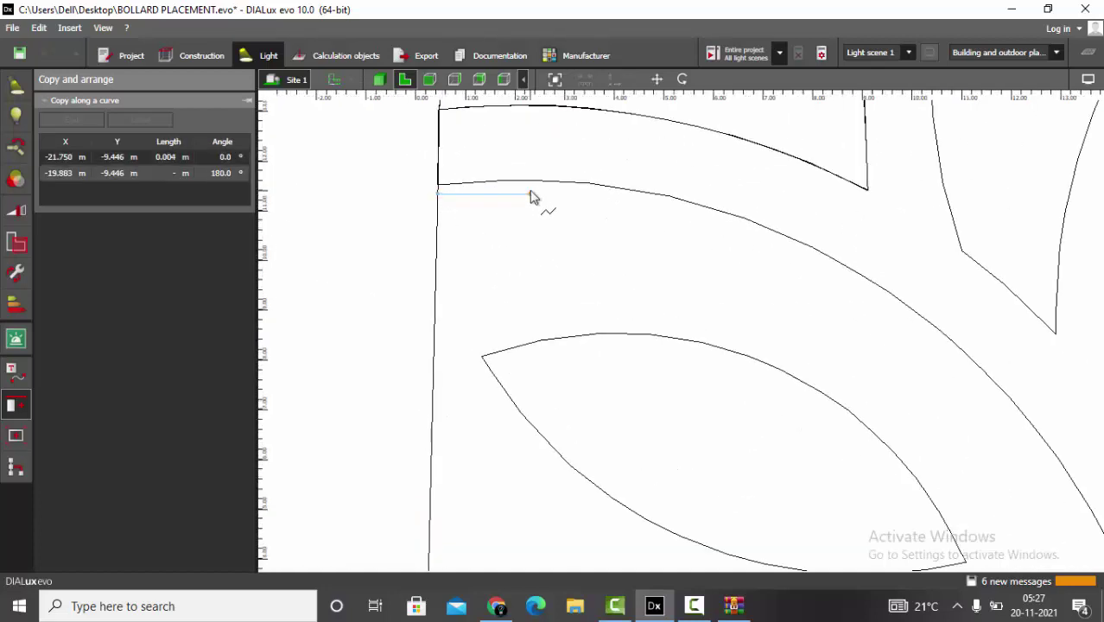
pyautogui.click(531, 194)
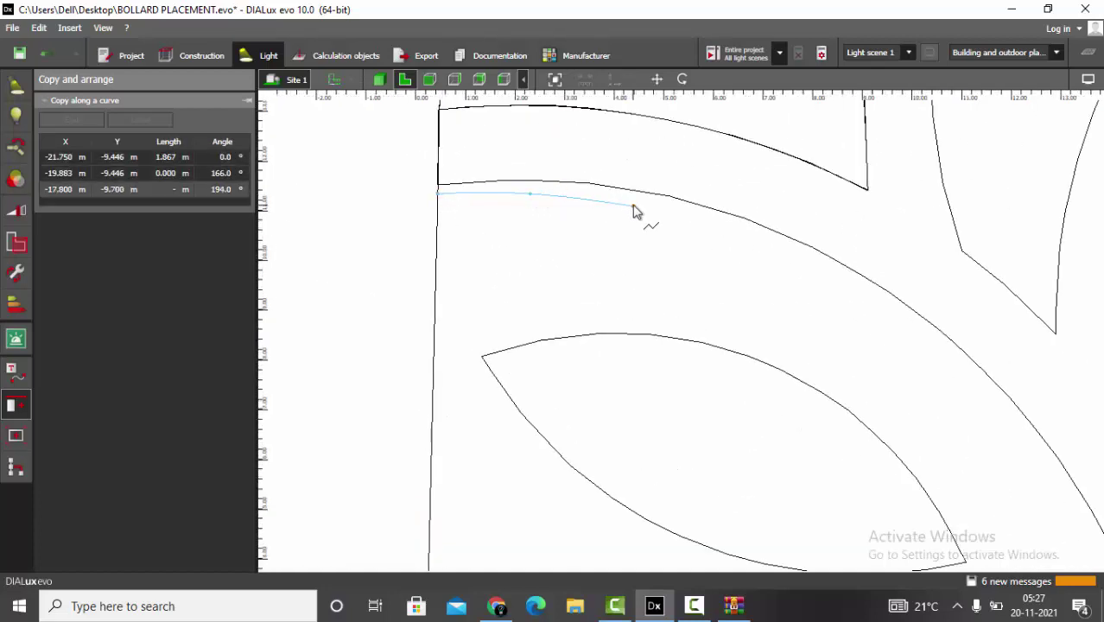
pyautogui.click(634, 204)
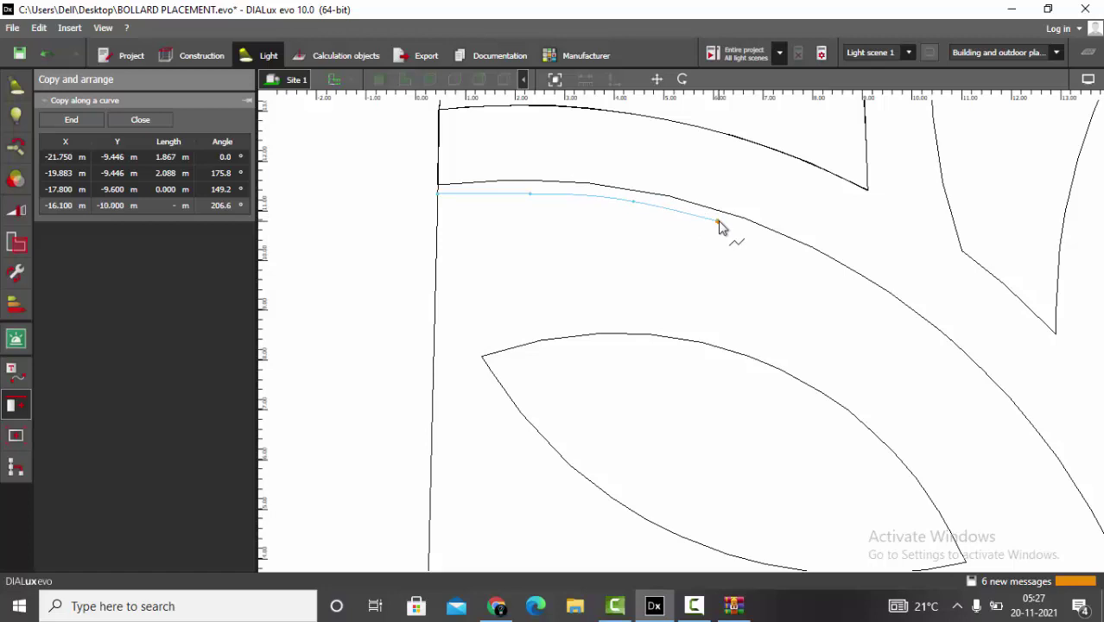
pyautogui.click(719, 223)
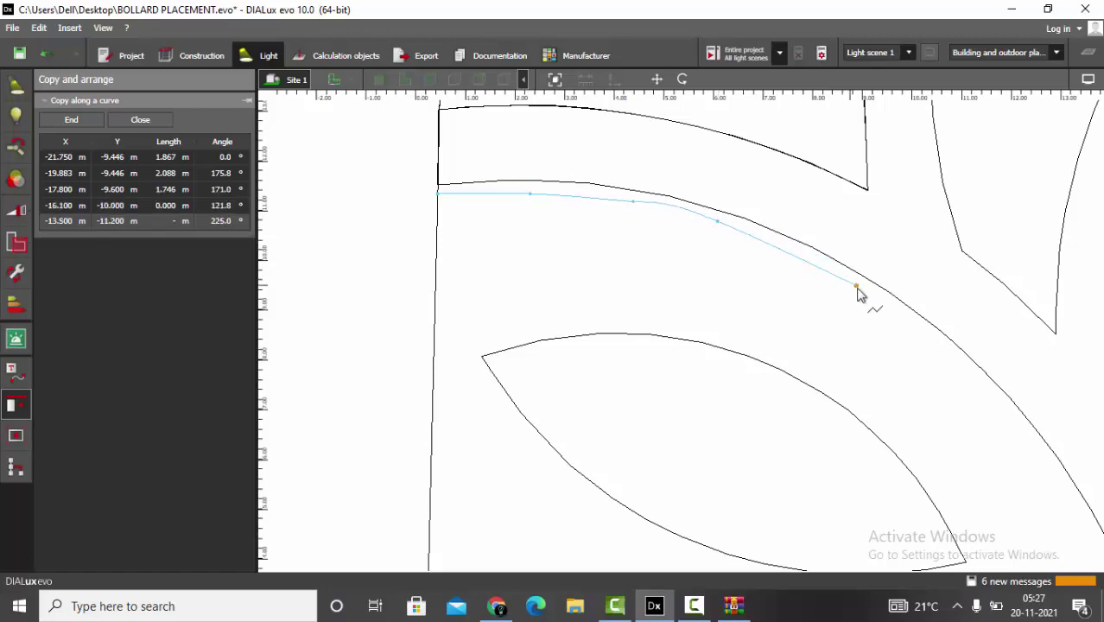
pyautogui.click(813, 261)
pyautogui.click(906, 319)
# - Extend the curve down to the path's bottom edge and end it, giving a 17.751 m path
pyautogui.scroll(-3, 506, 259)
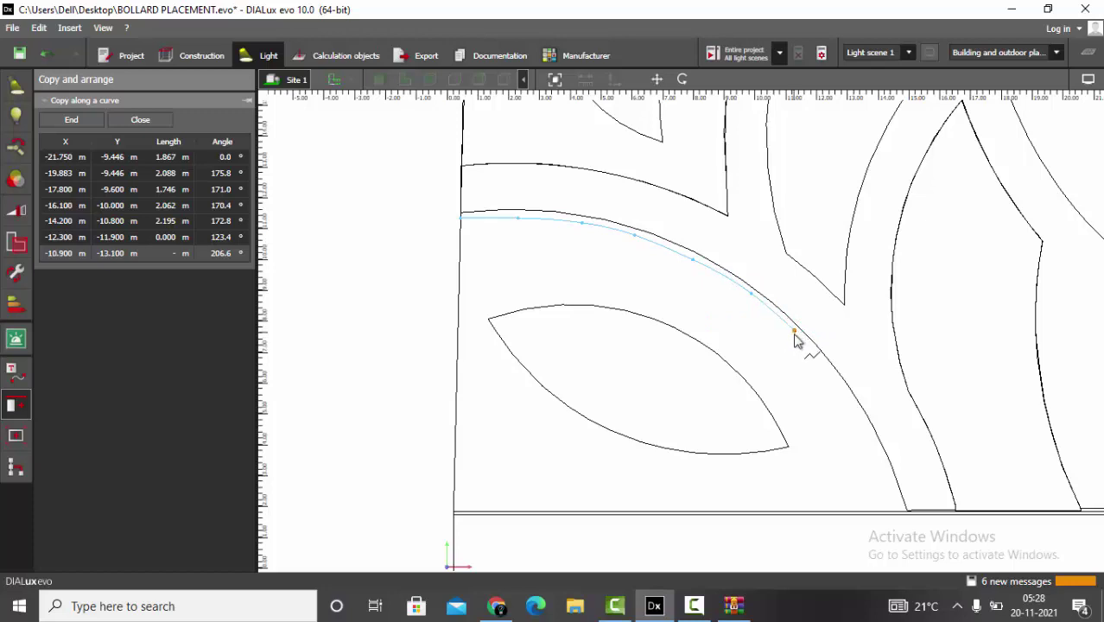
pyautogui.click(796, 335)
pyautogui.click(855, 402)
pyautogui.click(858, 413)
pyautogui.scroll(2, 843, 443)
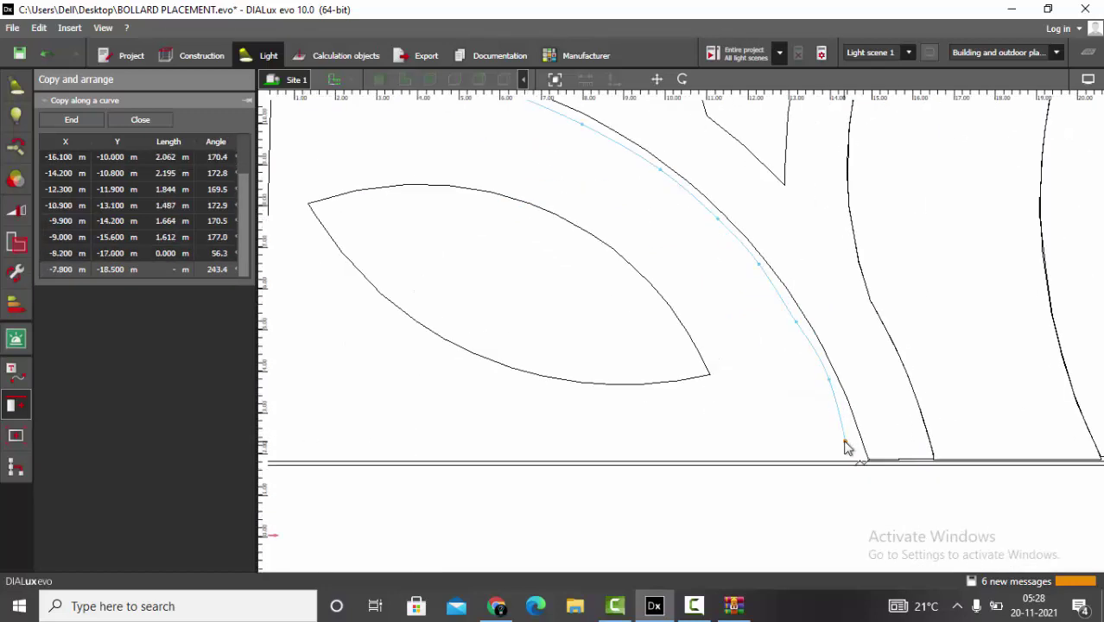
pyautogui.click(845, 425)
pyautogui.click(858, 450)
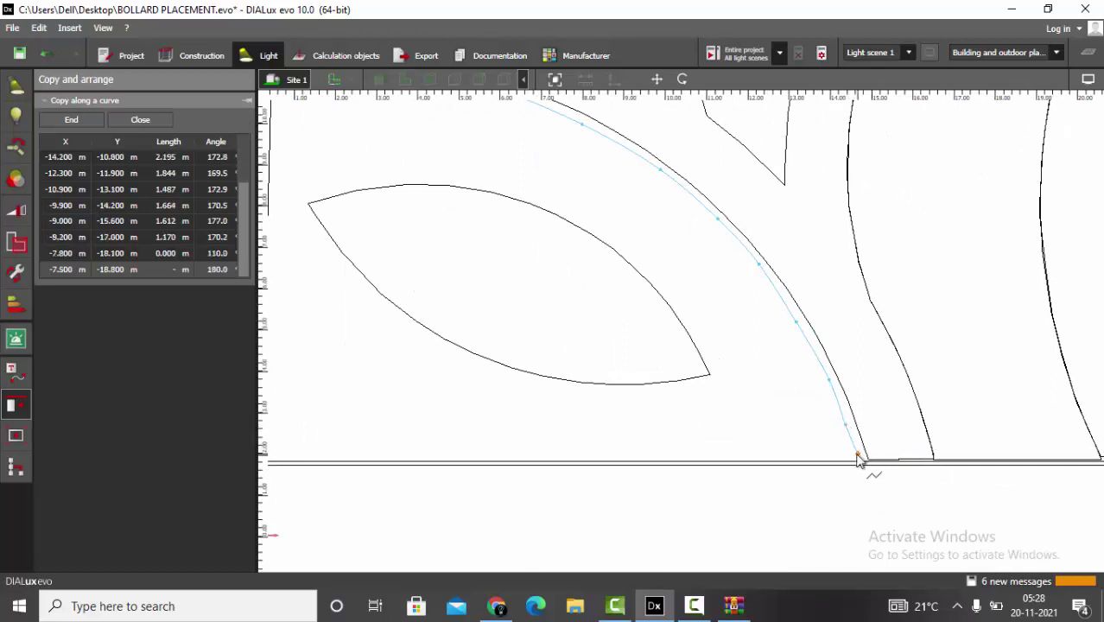
pyautogui.rightClick(854, 455)
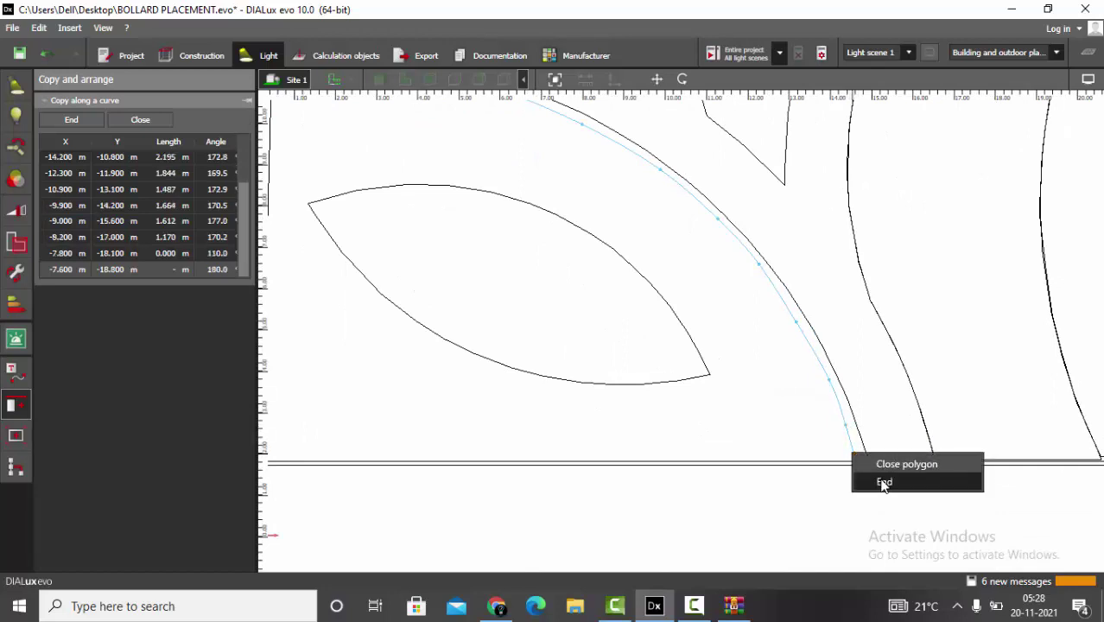
pyautogui.click(884, 481)
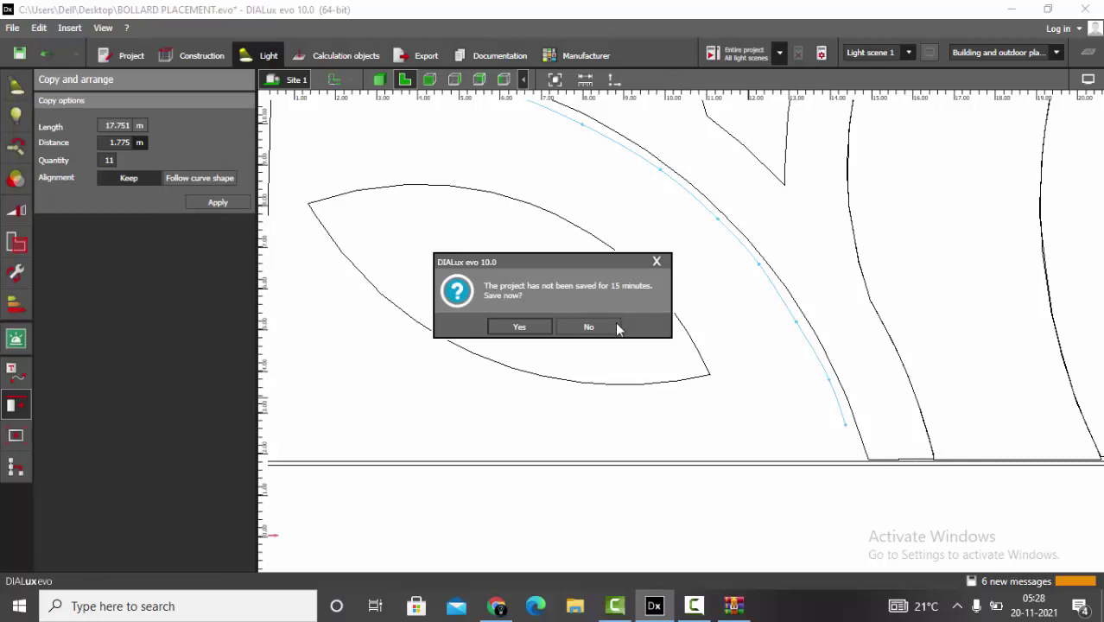
# - Decline saving, then place 14 bollard copies along the curve at 1.365 m, following its shape
pyautogui.click(588, 326)
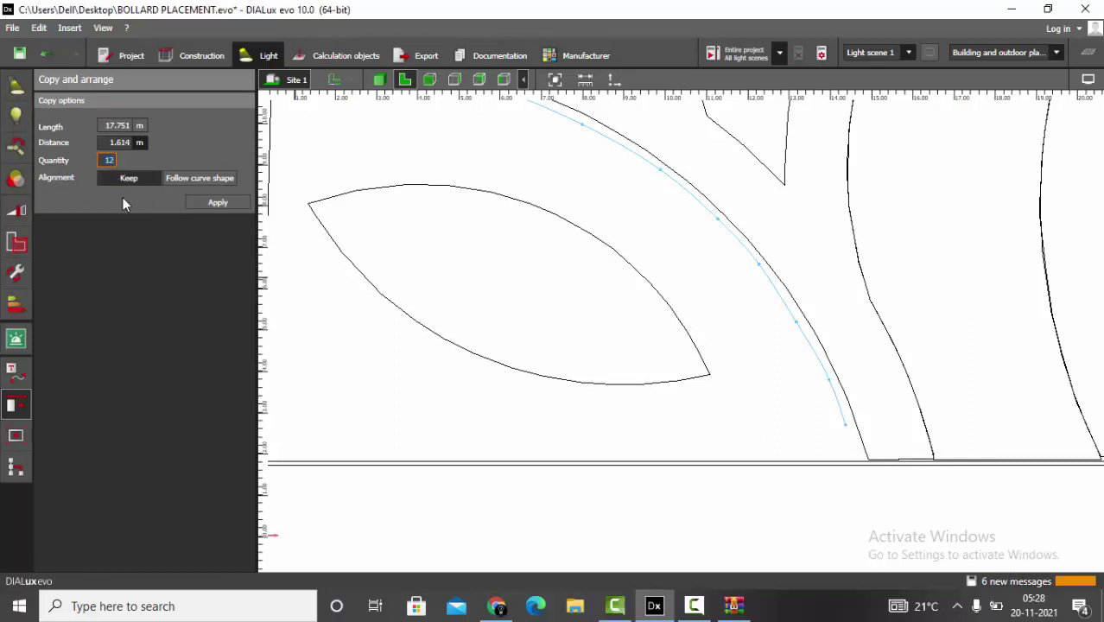
pyautogui.press('BackSpace')
pyautogui.write('4')
pyautogui.click(208, 178)
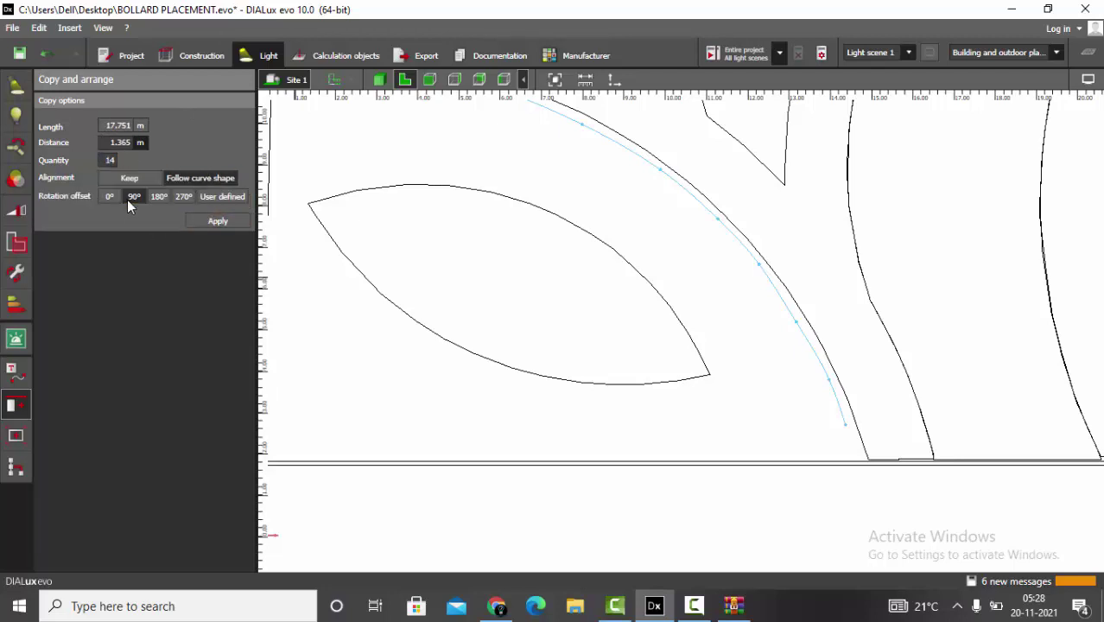
pyautogui.click(209, 224)
pyautogui.scroll(-3, 619, 424)
pyautogui.click(379, 78)
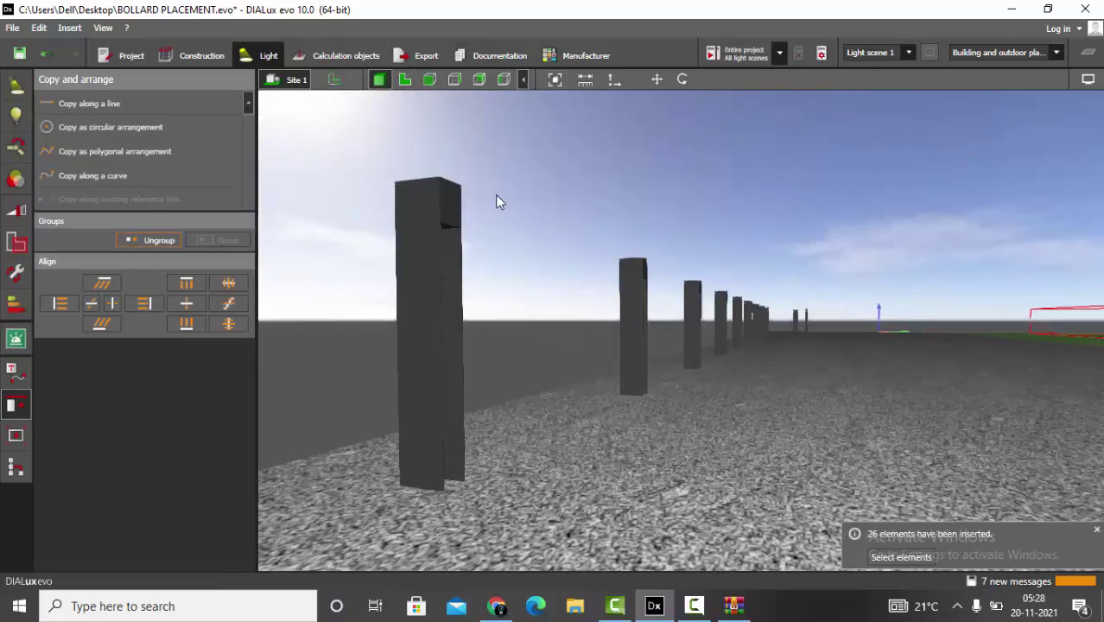
pyautogui.moveTo(669, 258); pyautogui.dragTo(652, 286)
pyautogui.click(653, 286)
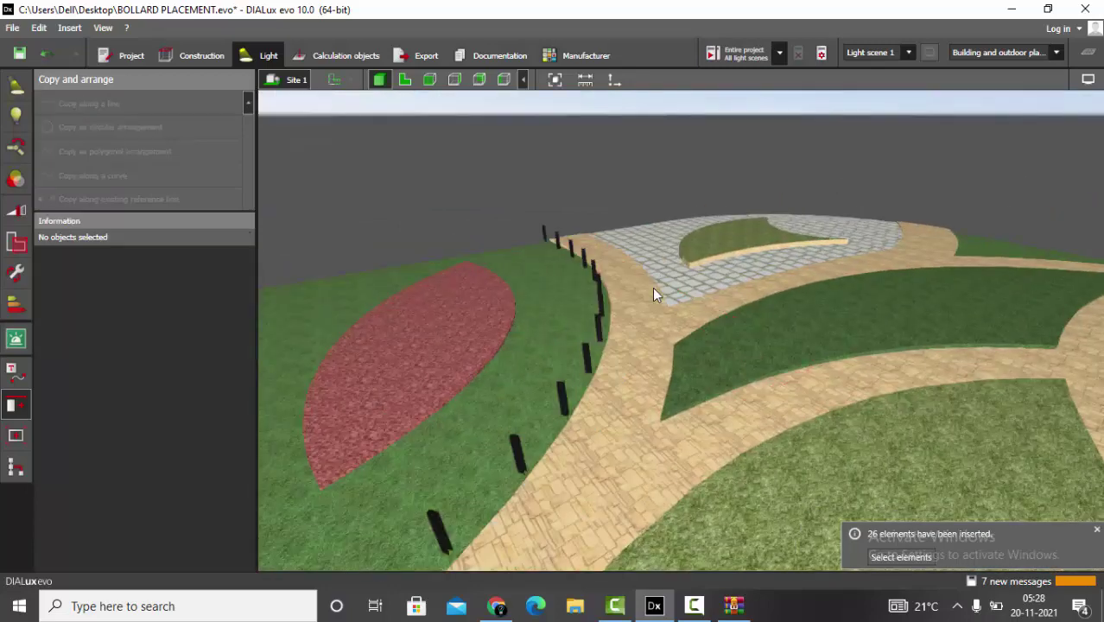
# - Calculate the entire project and inspect the curved row's light pools in 3D
pyautogui.click(343, 55)
pyautogui.click(742, 53)
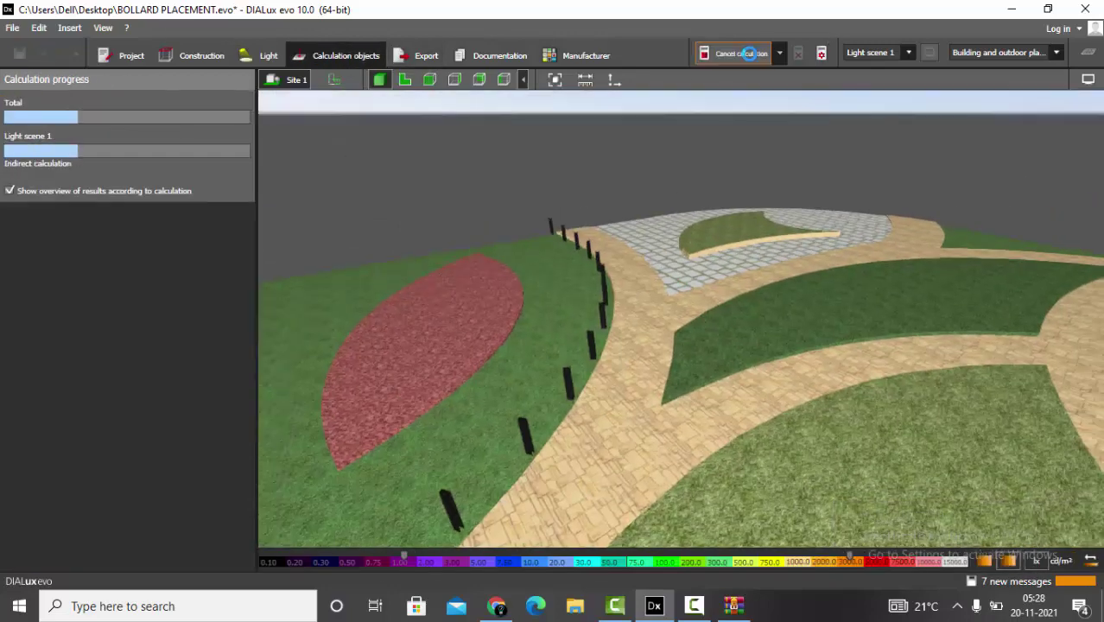
pyautogui.moveTo(864, 259); pyautogui.dragTo(653, 351)
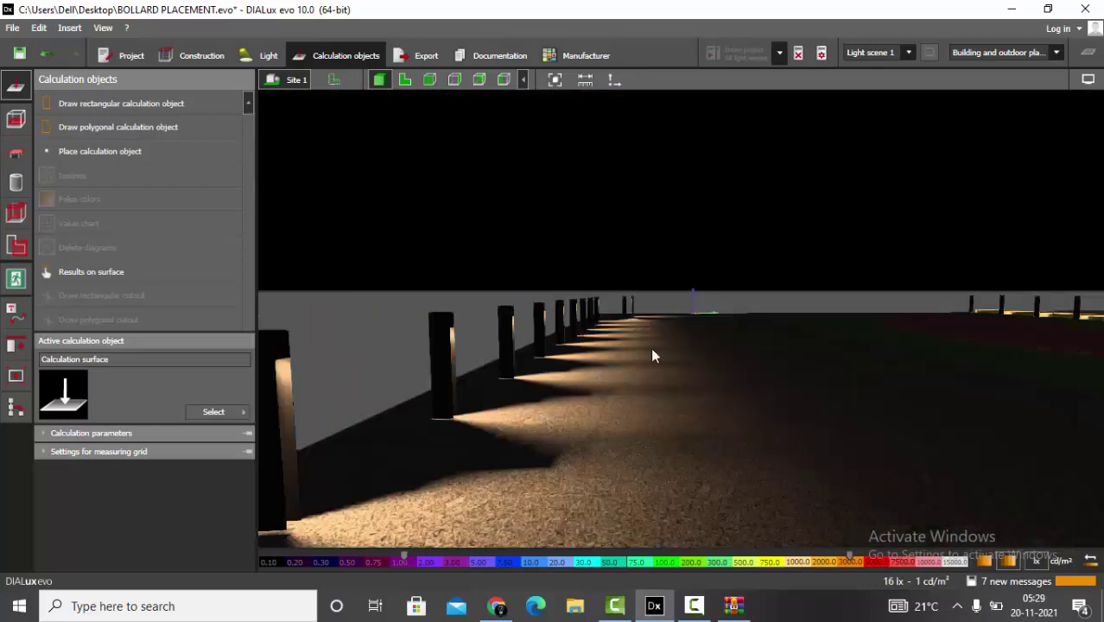